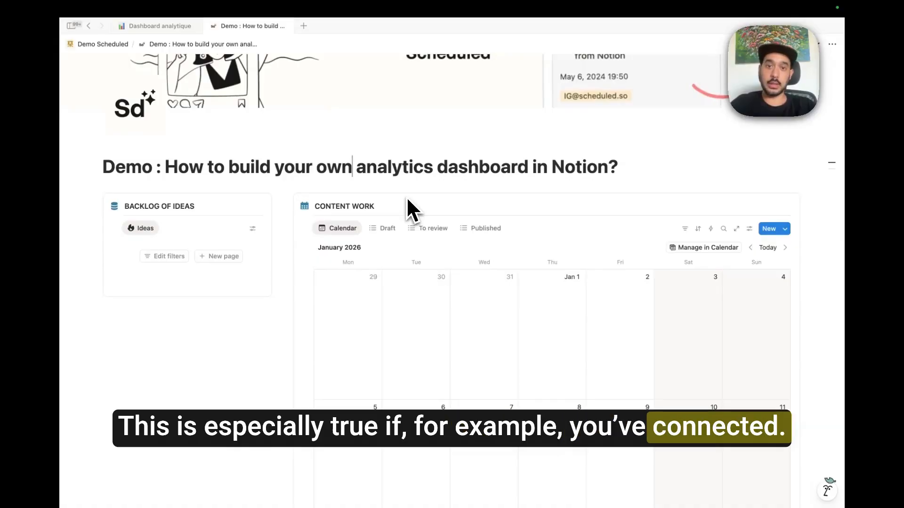
# Step: Look over the ideas backlog, content calendar and resources on the analytics dashboard demo page
pyautogui.scroll(-5, 408, 201)
pyautogui.scroll(6, 462, 189)
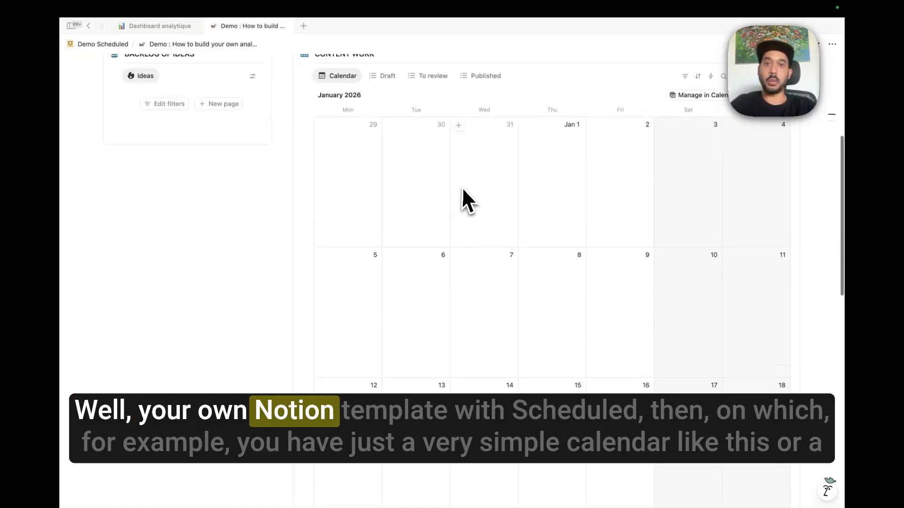
pyautogui.scroll(-4, 465, 189)
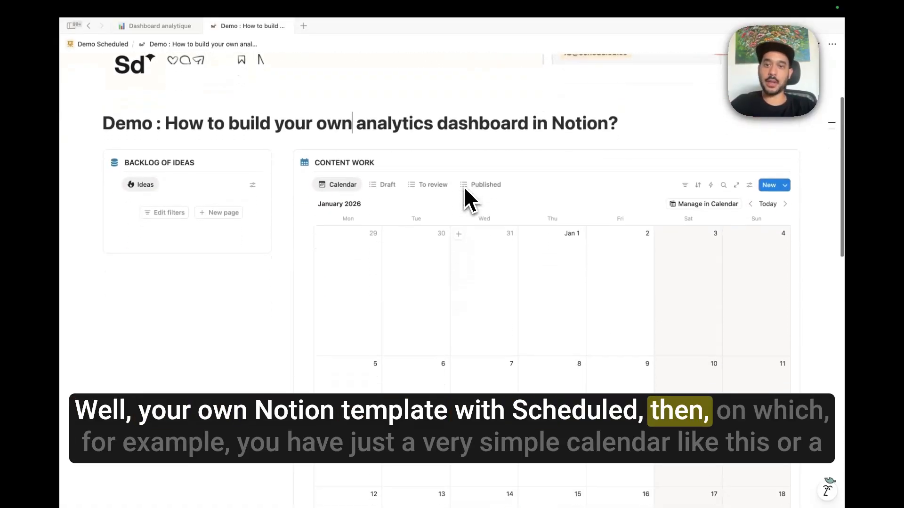
pyautogui.scroll(-2, 464, 185)
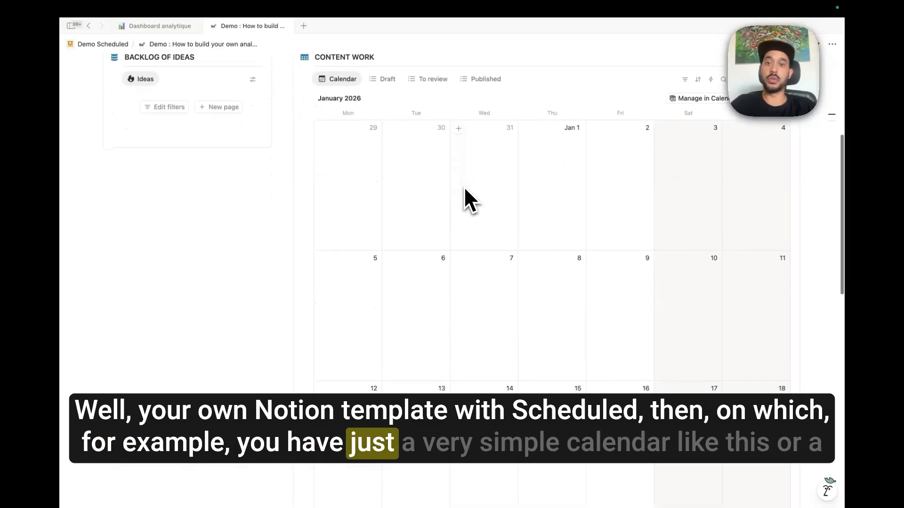
pyautogui.scroll(2, 558, 194)
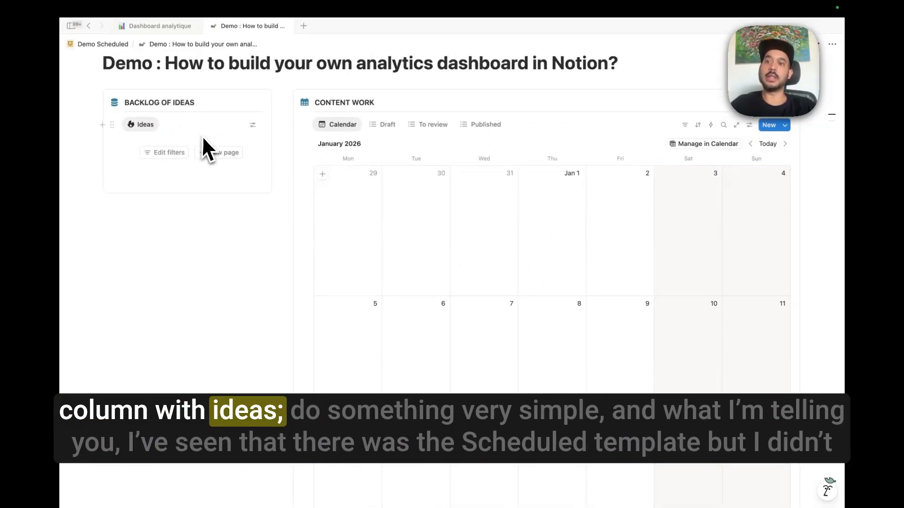
pyautogui.scroll(-15, 398, 252)
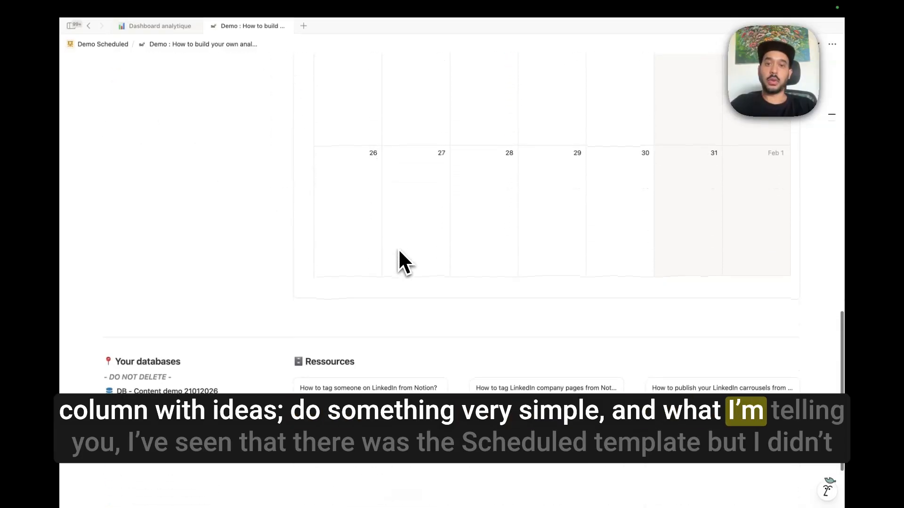
pyautogui.scroll(12, 400, 254)
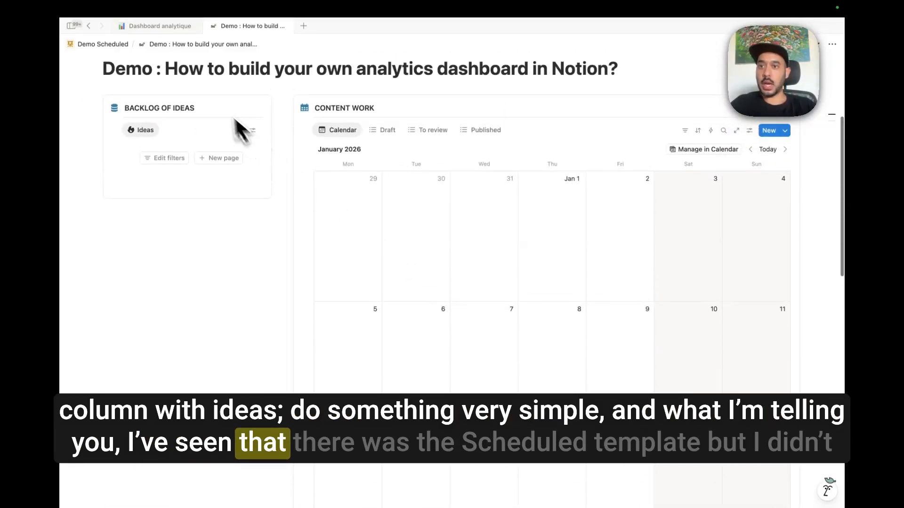
pyautogui.click(159, 30)
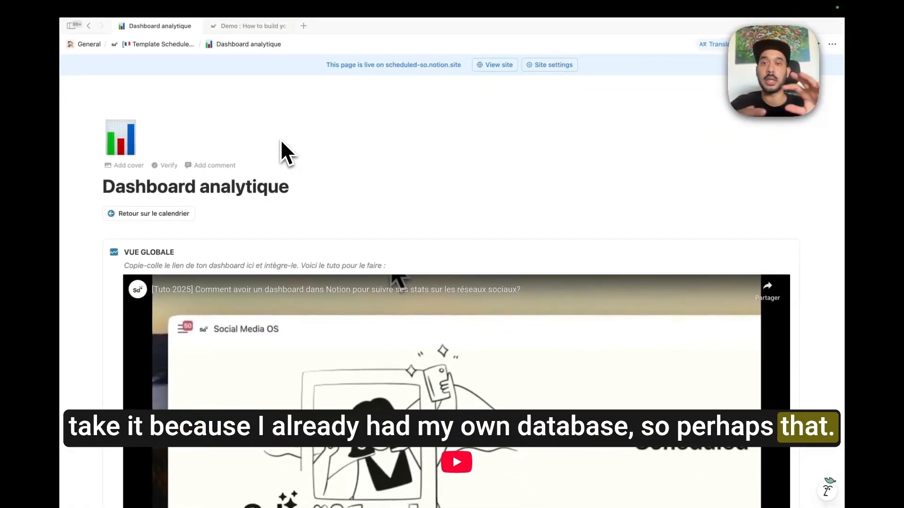
pyautogui.click(249, 26)
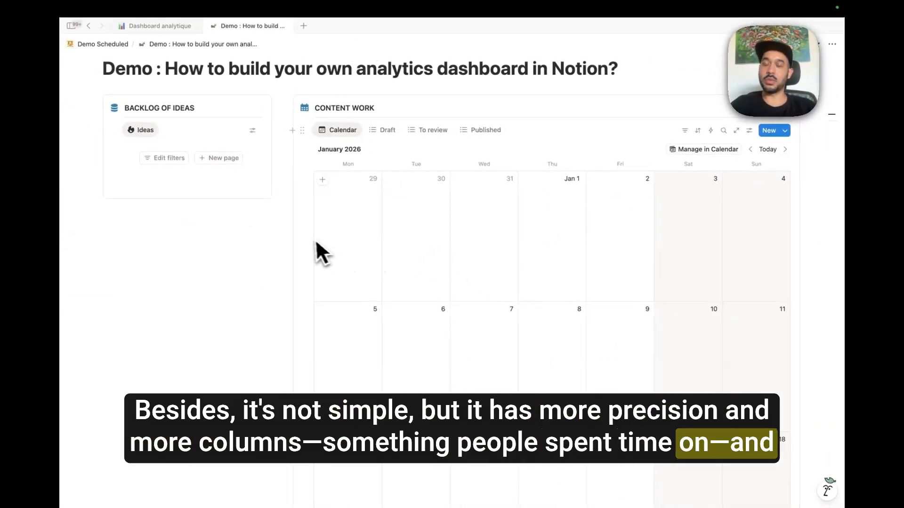
# Step: Go from the Dashboard analytique page to its Social Media OS calendar template and review the backlog, scheduling instructions and content calendar
pyautogui.click(158, 25)
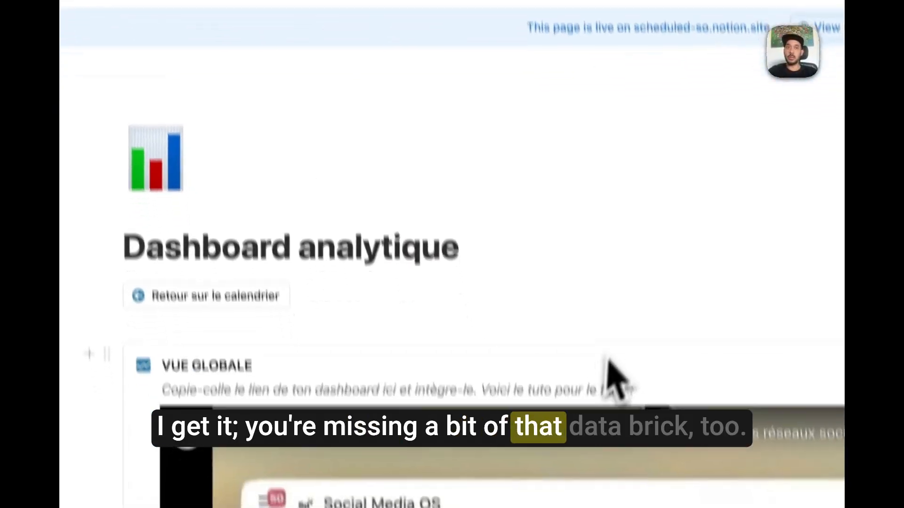
pyautogui.click(207, 195)
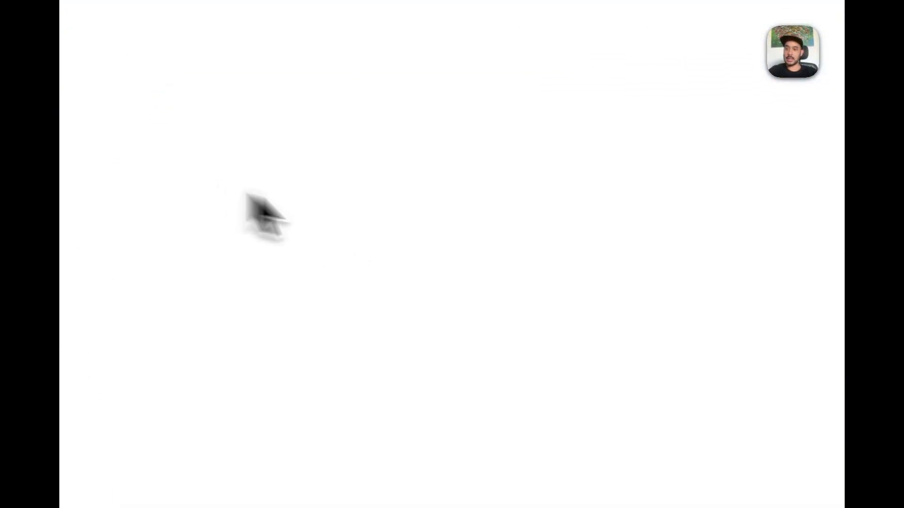
pyautogui.scroll(-10, 447, 290)
pyautogui.scroll(-10, 441, 269)
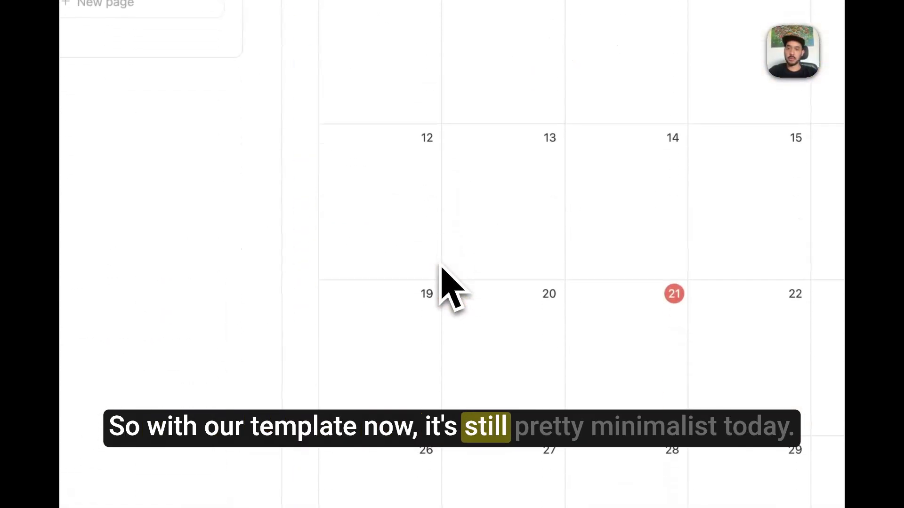
pyautogui.scroll(13, 441, 268)
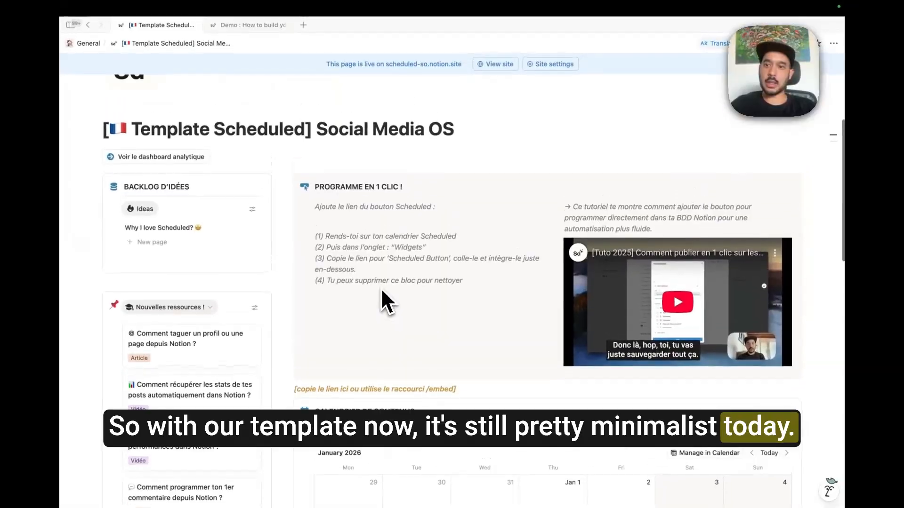
pyautogui.scroll(-5, 381, 287)
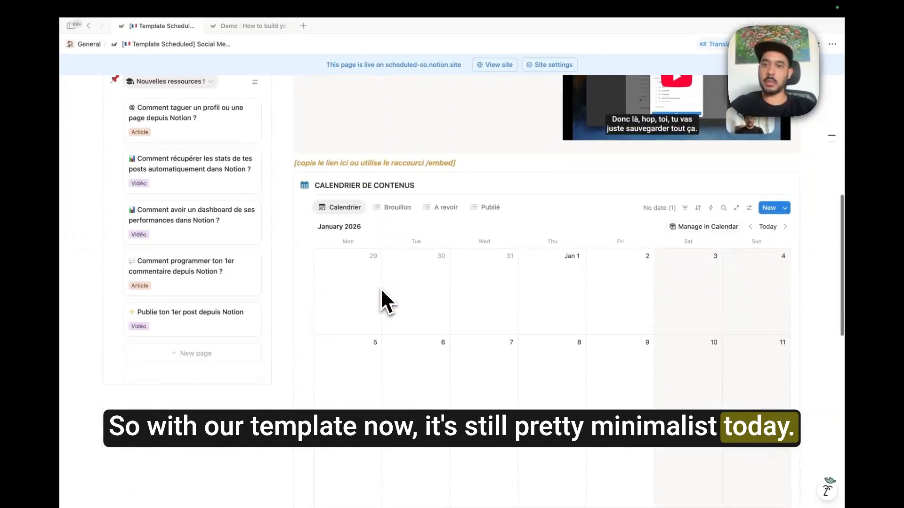
pyautogui.scroll(5, 381, 287)
pyautogui.scroll(-1, 380, 287)
pyautogui.scroll(-3, 380, 288)
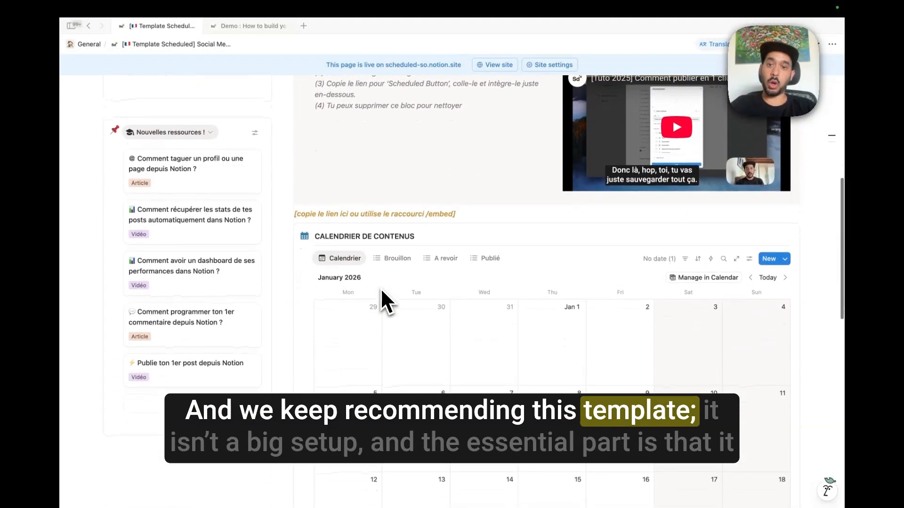
pyautogui.scroll(-1, 381, 291)
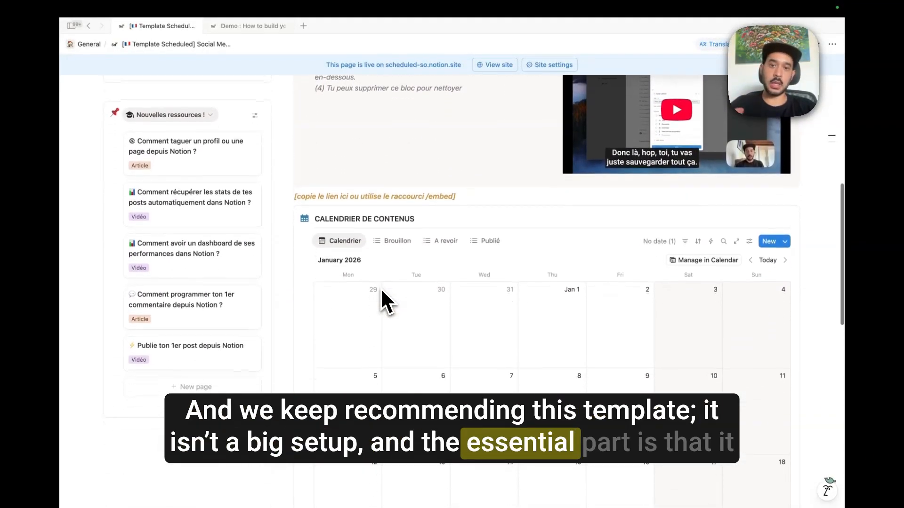
pyautogui.scroll(5, 381, 291)
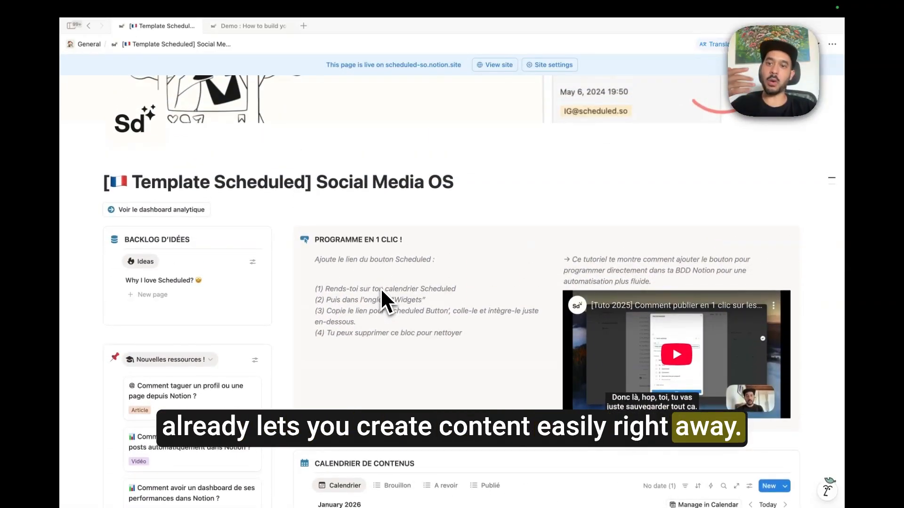
# Step: Open the template's analytics dashboard and examine its global view, progress charts, posts by month and best-performing posts
pyautogui.click(159, 214)
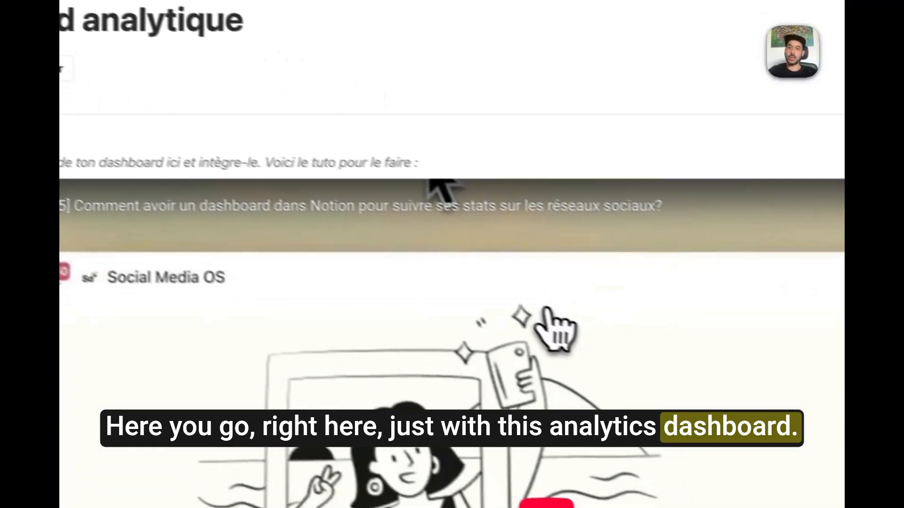
pyautogui.scroll(-14, 541, 308)
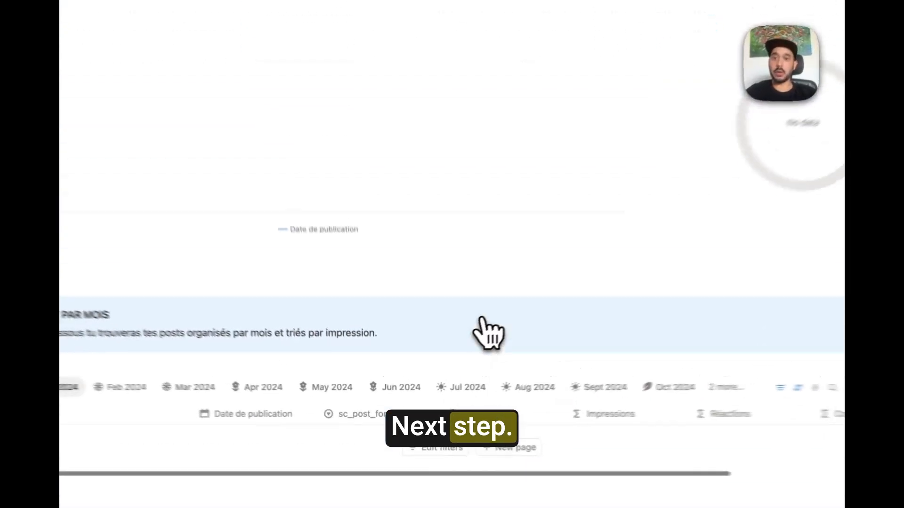
pyautogui.scroll(2, 515, 297)
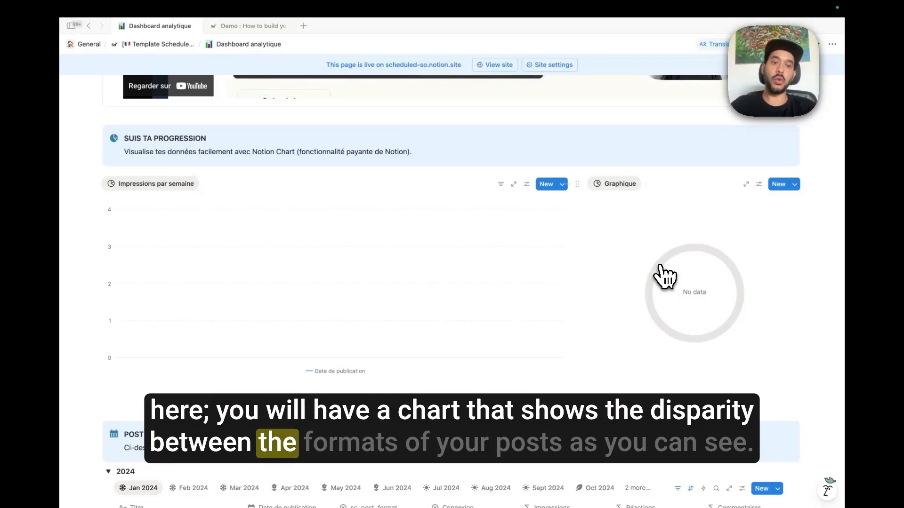
pyautogui.scroll(-7, 648, 290)
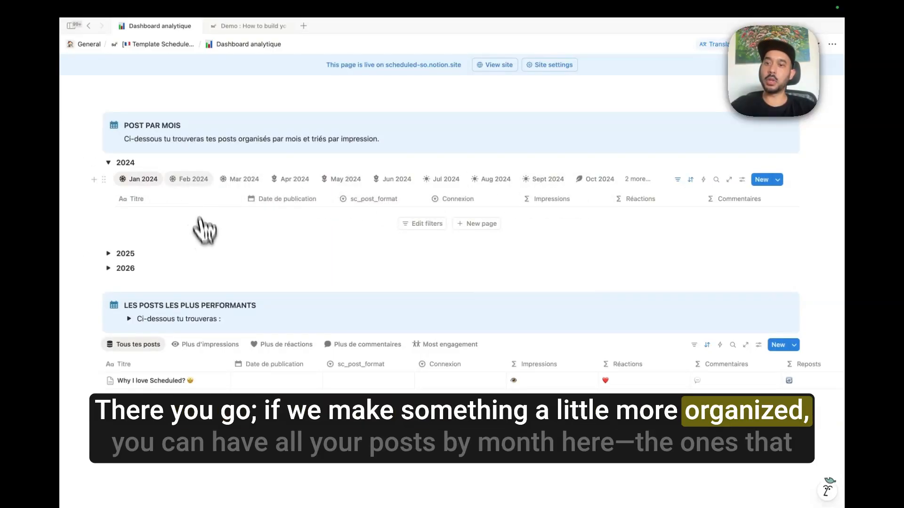
pyautogui.scroll(-3, 379, 282)
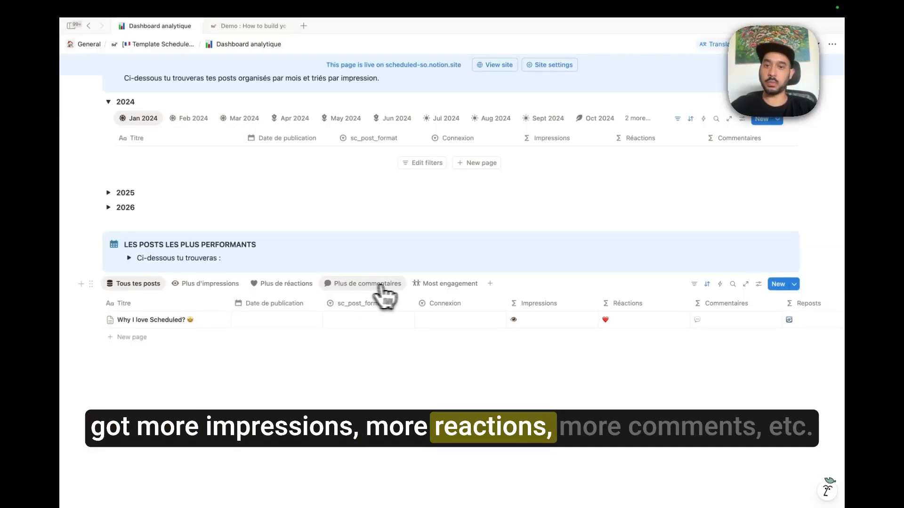
pyautogui.scroll(2, 419, 236)
pyautogui.scroll(-2, 423, 237)
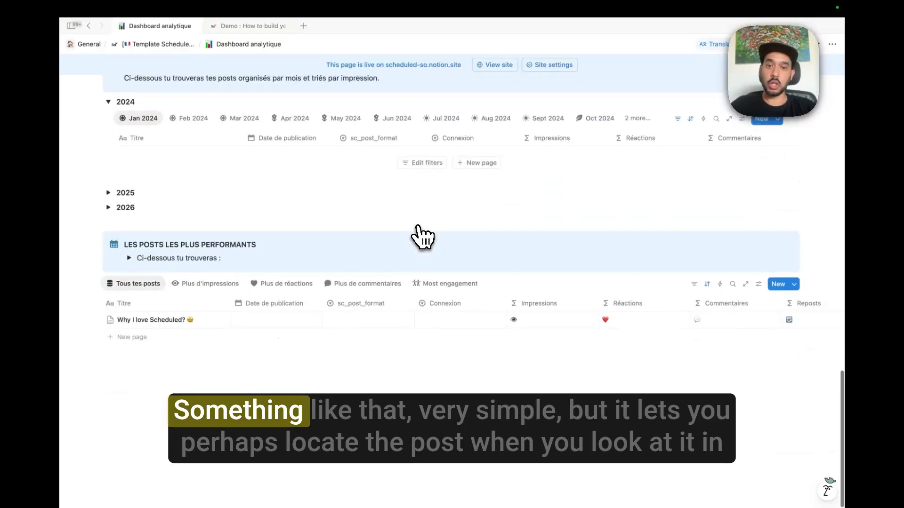
pyautogui.scroll(3, 422, 237)
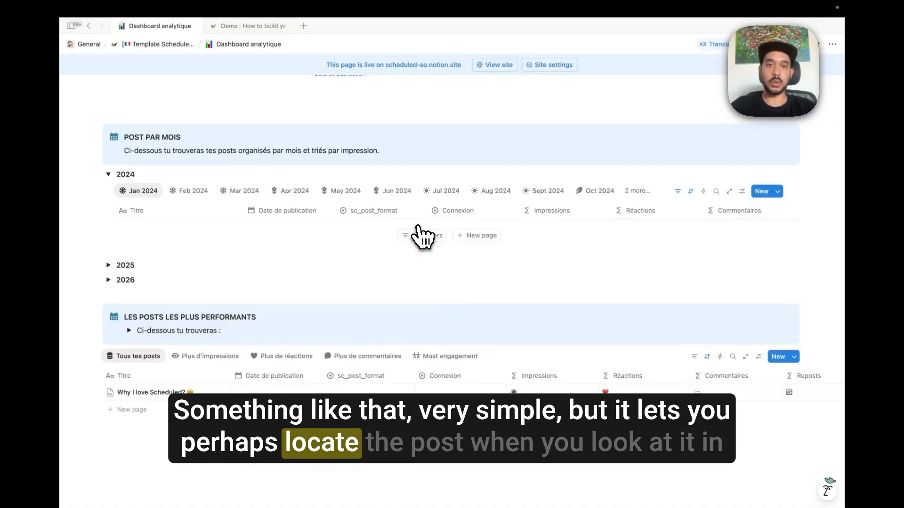
pyautogui.scroll(-3, 422, 237)
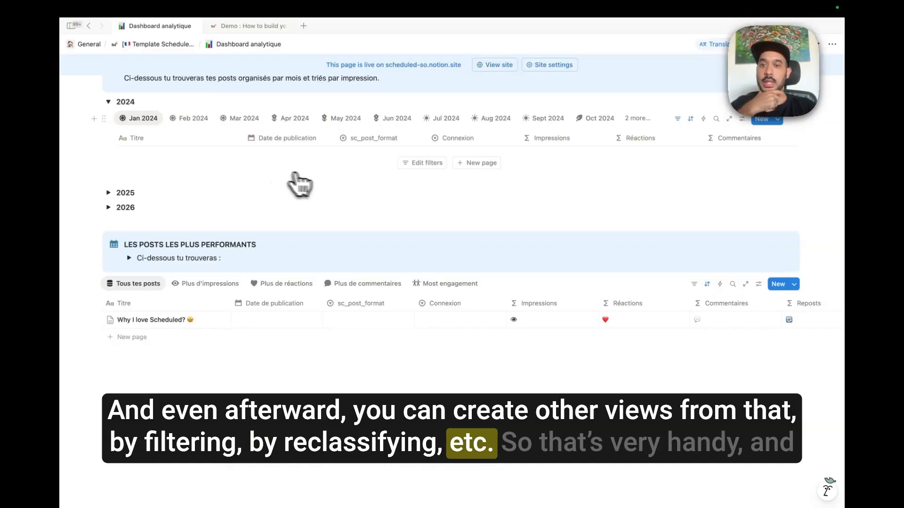
pyautogui.scroll(10, 299, 184)
pyautogui.scroll(-2, 313, 202)
pyautogui.scroll(4, 313, 202)
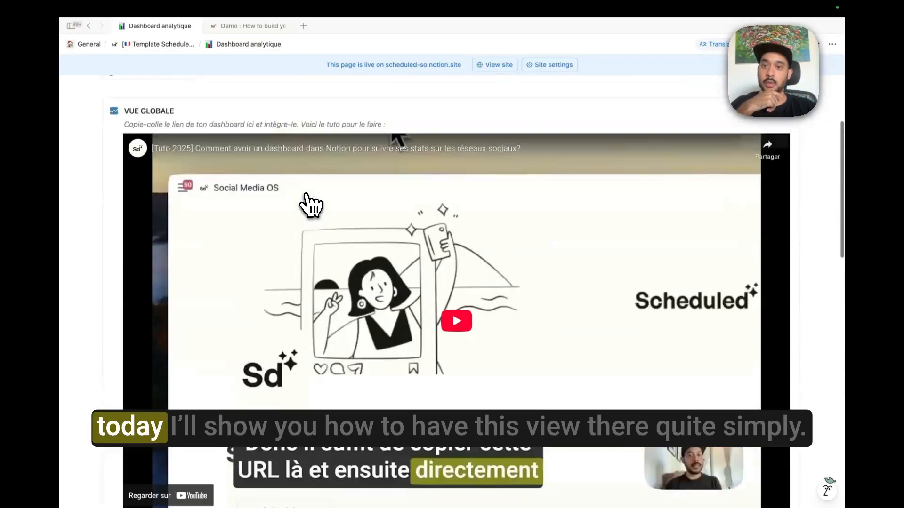
pyautogui.scroll(3, 311, 205)
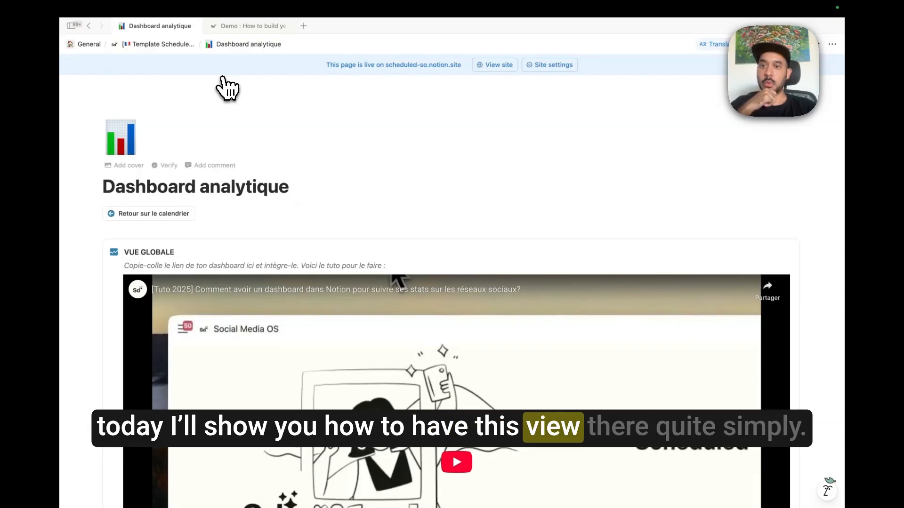
# Step: Return to the demo page and open its DB - Content demo 21012026 database
pyautogui.click(243, 27)
pyautogui.scroll(-4, 370, 293)
pyautogui.scroll(-7, 369, 292)
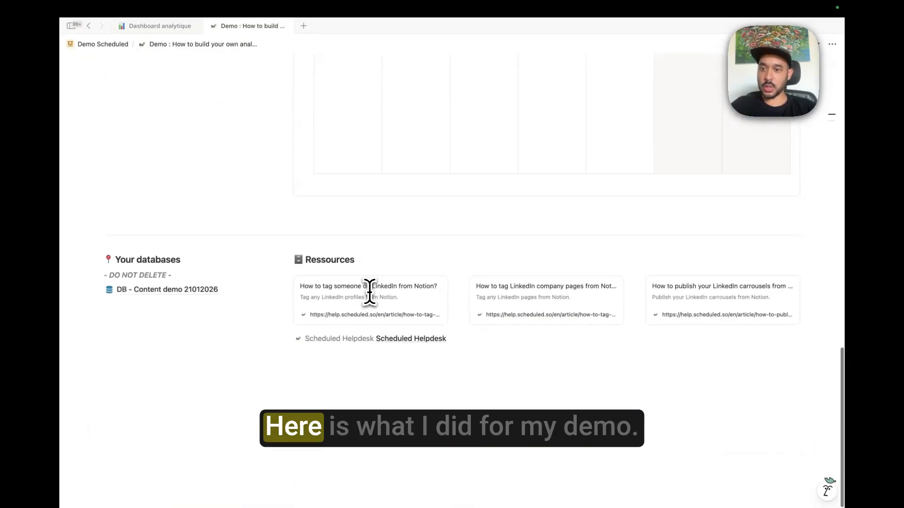
pyautogui.click(195, 290)
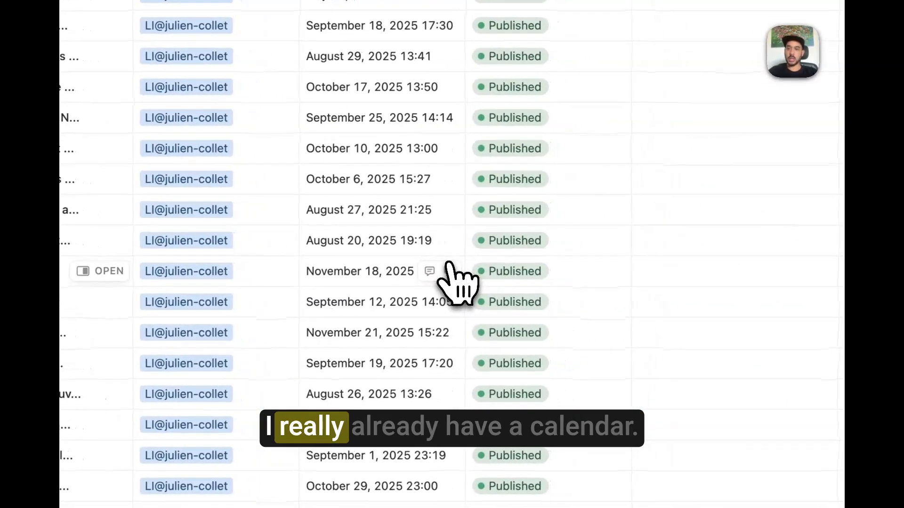
# Step: Examine the content database's published posts and their columns, from publication date and post format to comments, impressions and profile views
pyautogui.scroll(-4, 607, 335)
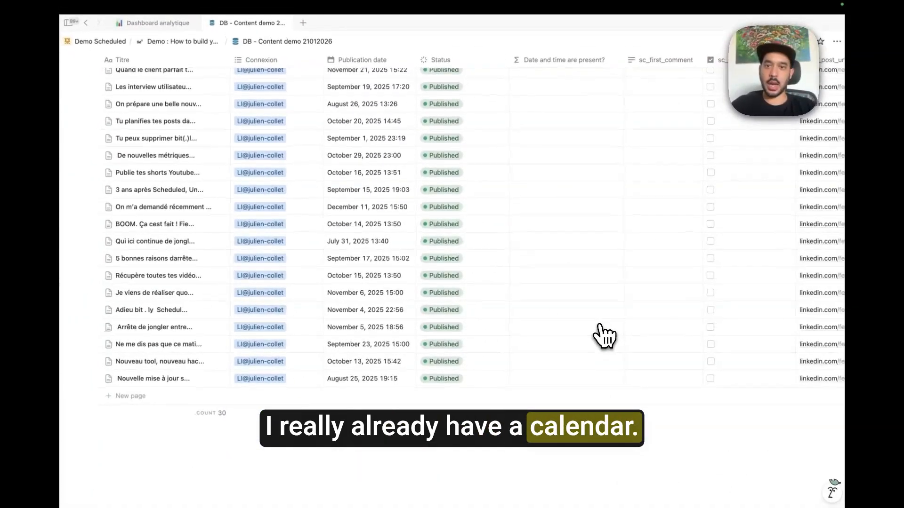
pyautogui.scroll(6, 605, 335)
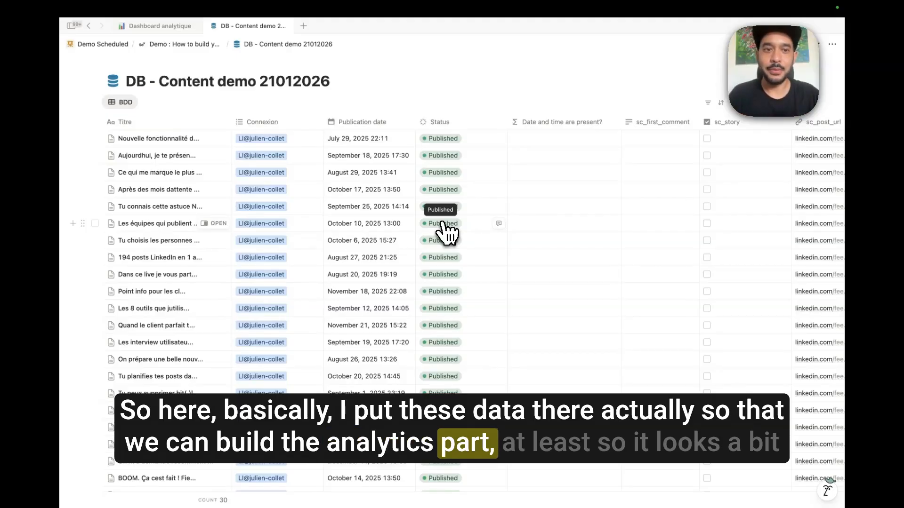
pyautogui.hscroll(15, 567, 283)
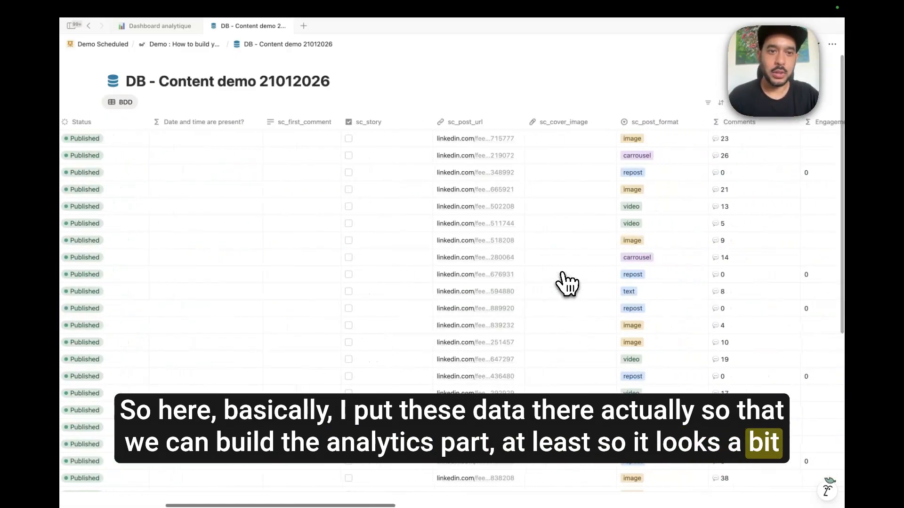
pyautogui.hscroll(5, 567, 282)
pyautogui.hscroll(-20, 567, 282)
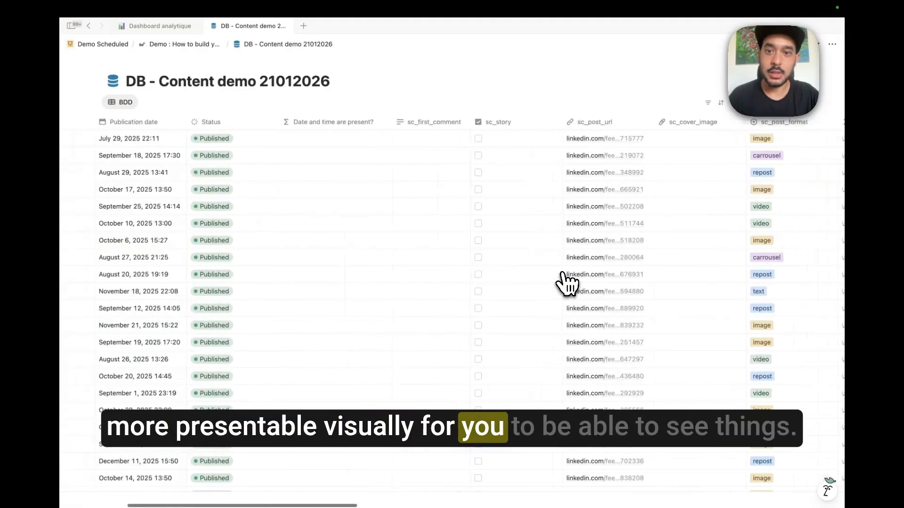
pyautogui.scroll(-3, 567, 282)
pyautogui.scroll(3, 567, 282)
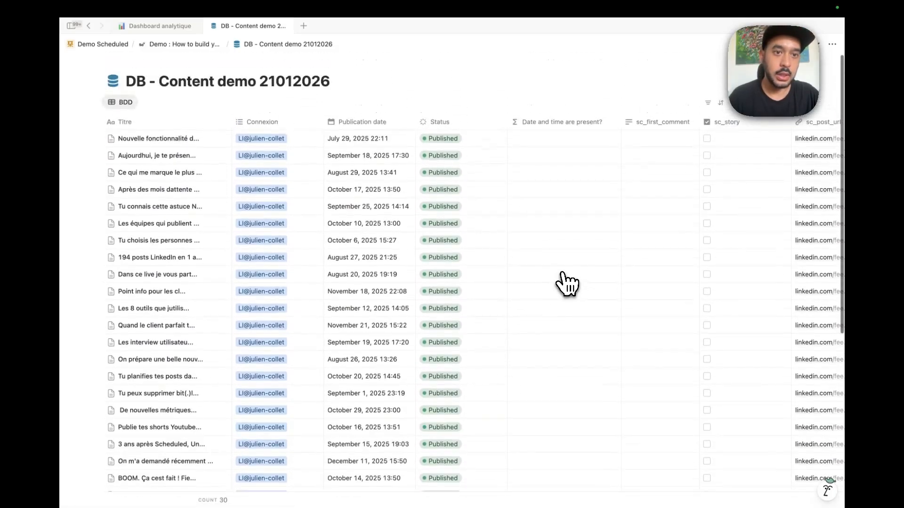
pyautogui.hscroll(15, 567, 283)
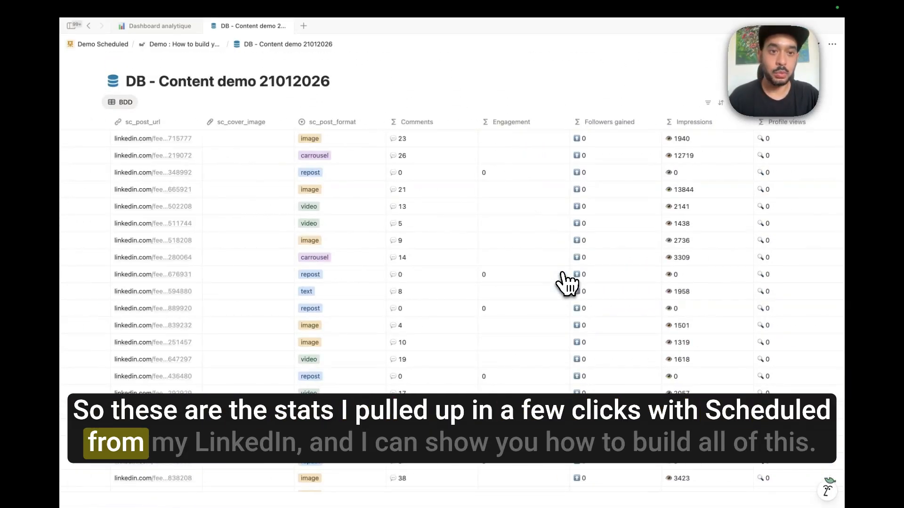
pyautogui.scroll(-3, 567, 282)
pyautogui.scroll(3, 566, 283)
pyautogui.hscroll(-15, 566, 283)
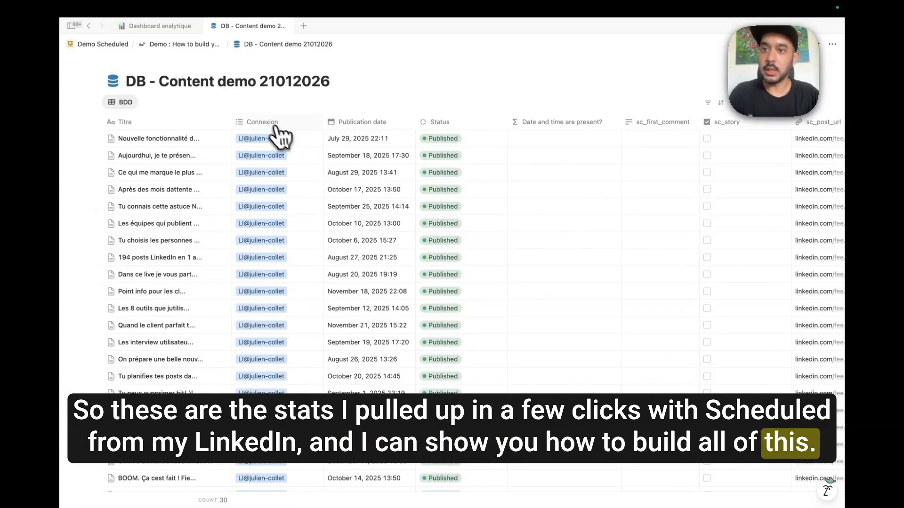
# Step: Leave the content database and examine how the Scheduled template's buttons and page list link its calendar page to the Dashboard analytique page
pyautogui.click(183, 44)
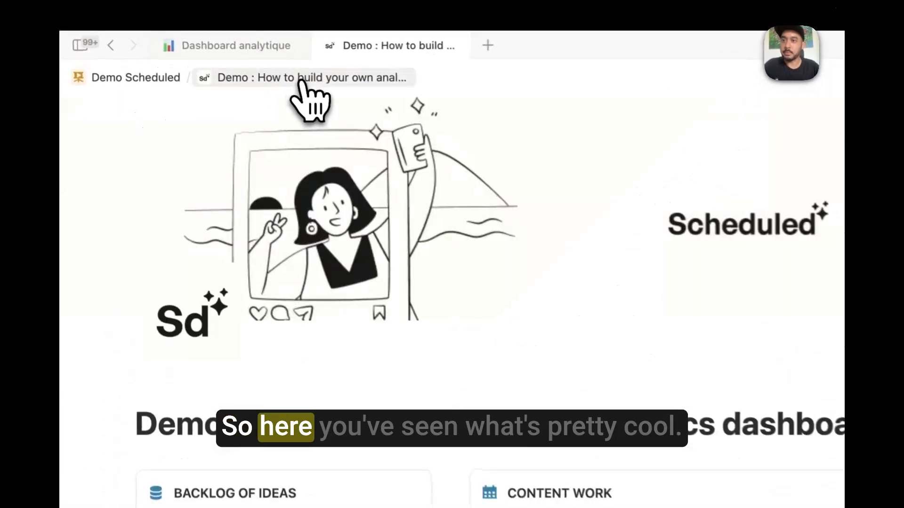
pyautogui.click(160, 25)
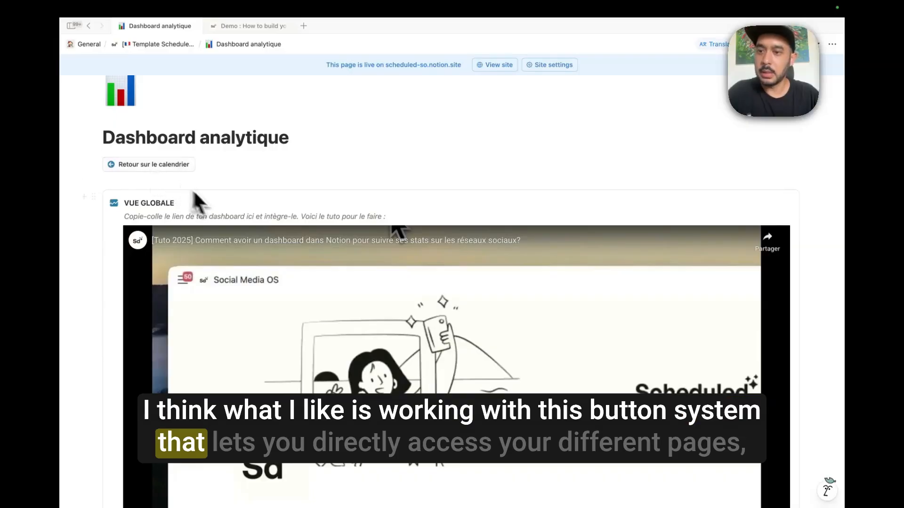
pyautogui.scroll(-1, 193, 189)
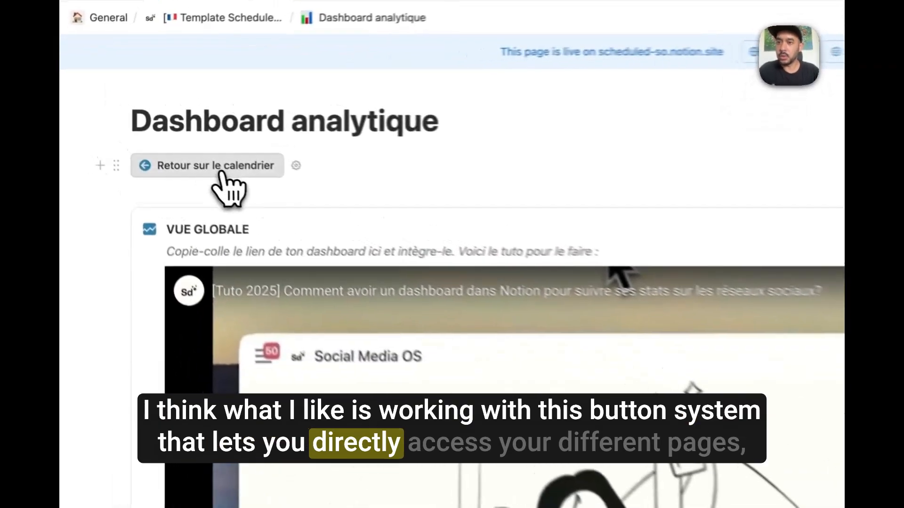
pyautogui.click(220, 173)
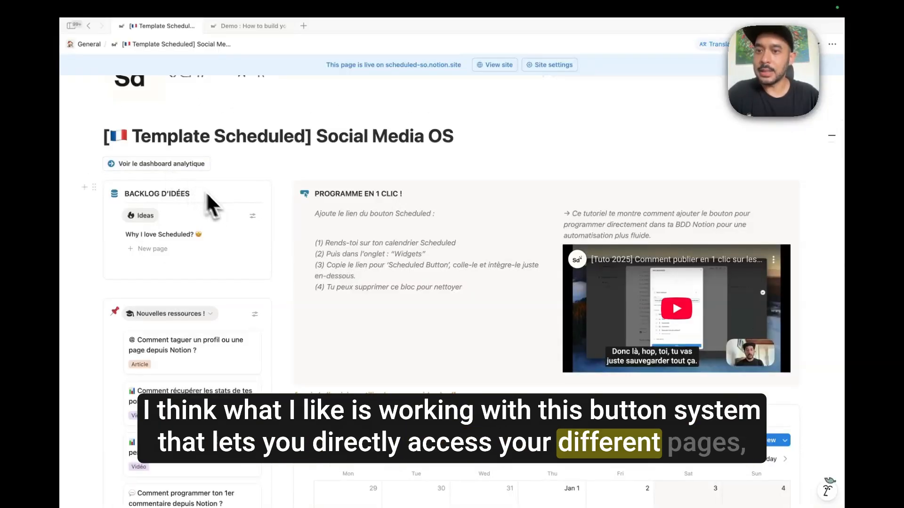
pyautogui.scroll(-1, 294, 256)
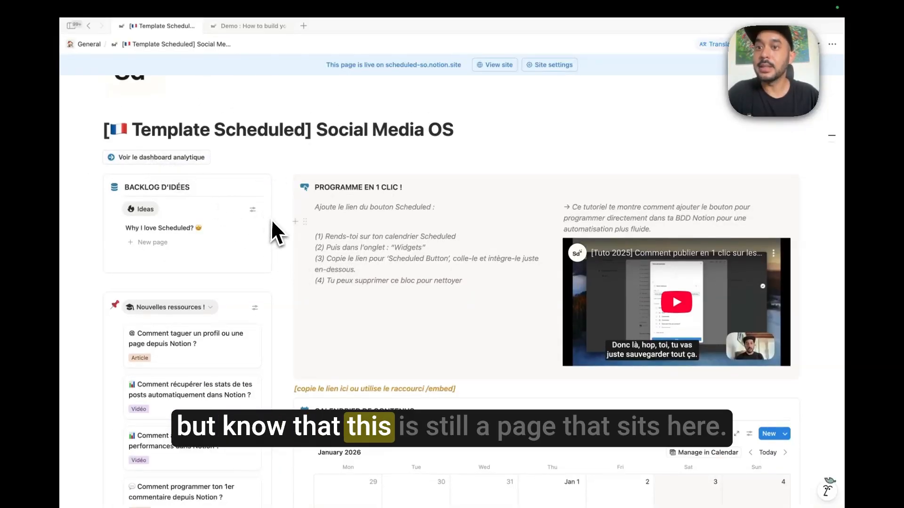
pyautogui.scroll(-15, 226, 211)
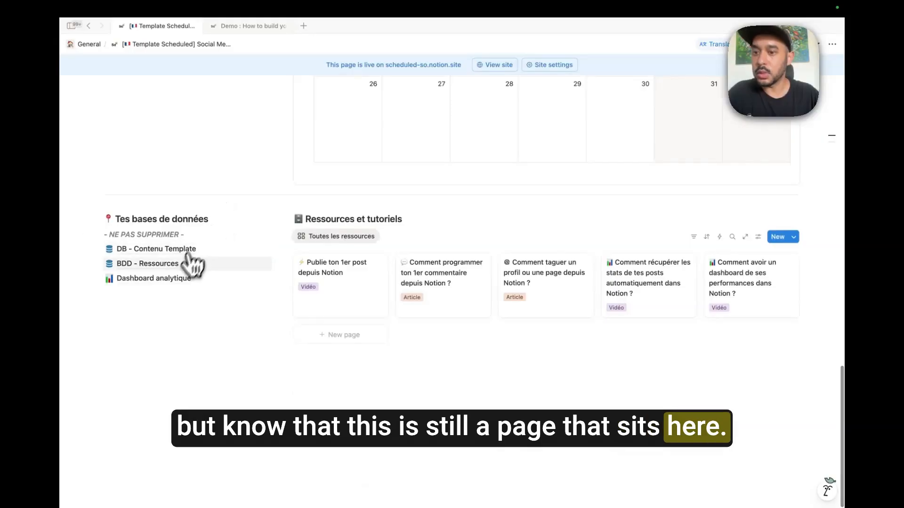
pyautogui.click(180, 278)
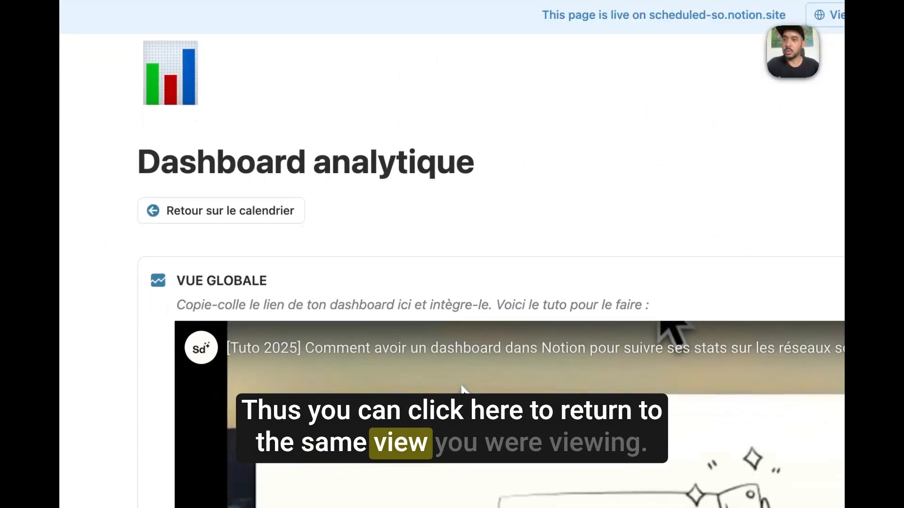
pyautogui.scroll(2, 463, 388)
pyautogui.click(223, 284)
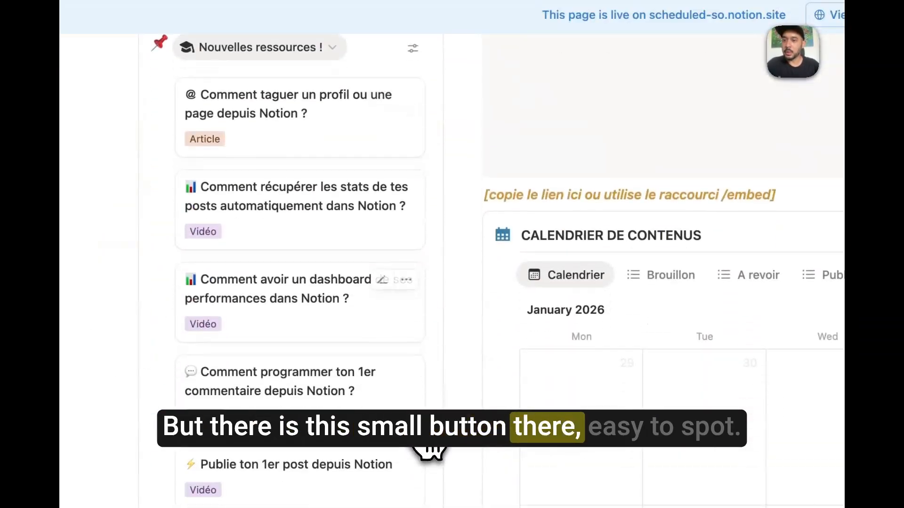
pyautogui.scroll(10, 430, 451)
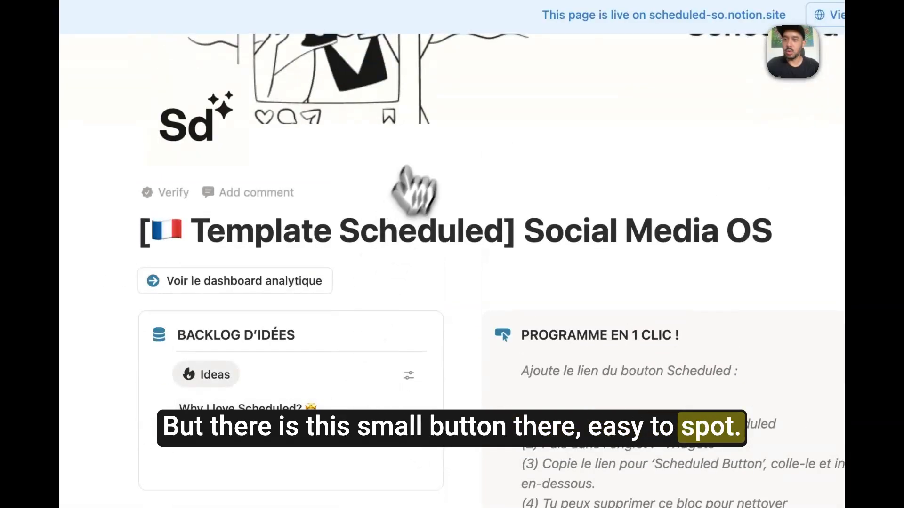
# Step: Return to the demo page and create a new subpage beneath DB - Content demo 21012026 in the Your databases section
pyautogui.click(396, 29)
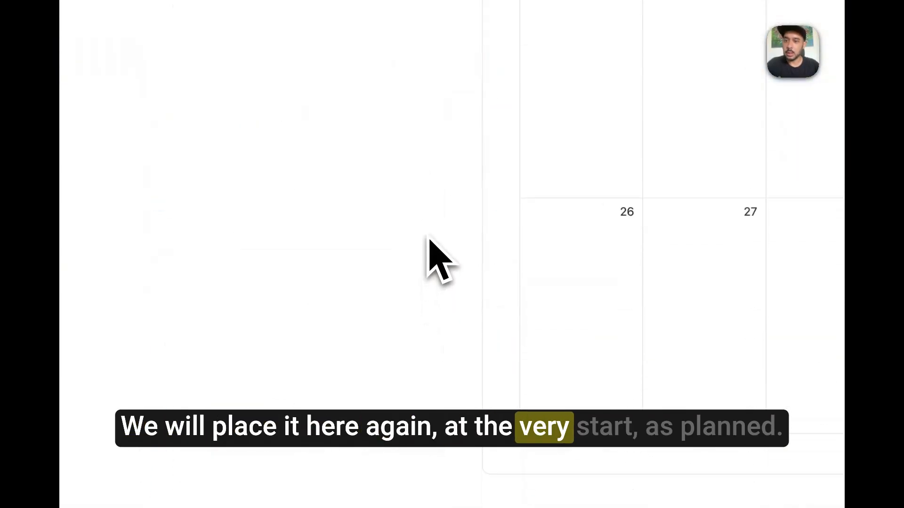
pyautogui.scroll(-5, 430, 242)
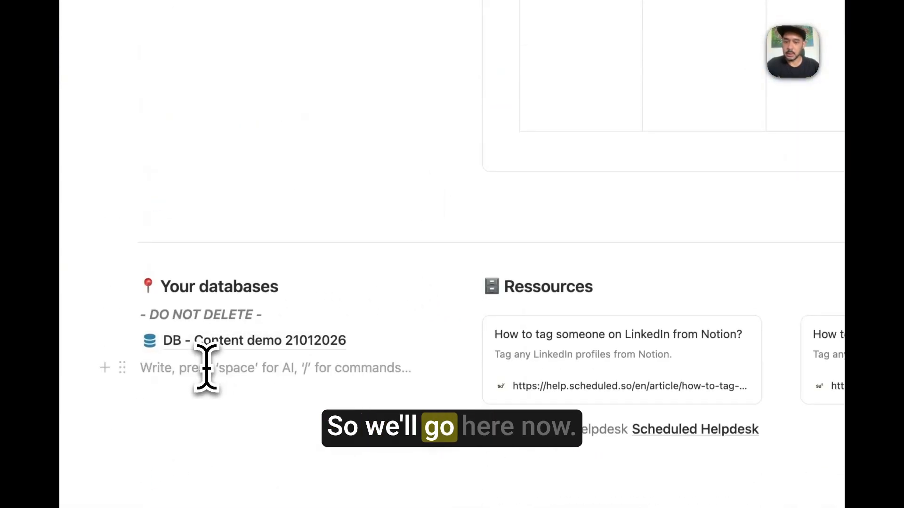
pyautogui.write('/page')
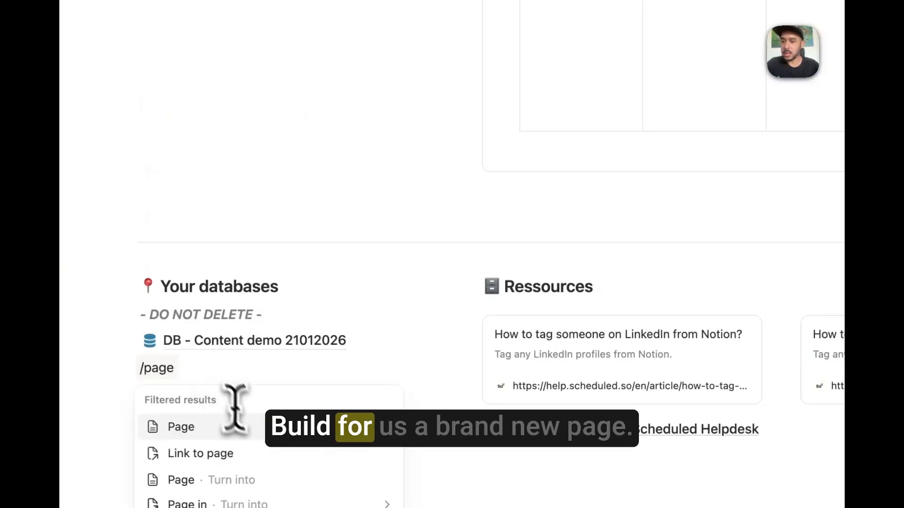
pyautogui.click(240, 426)
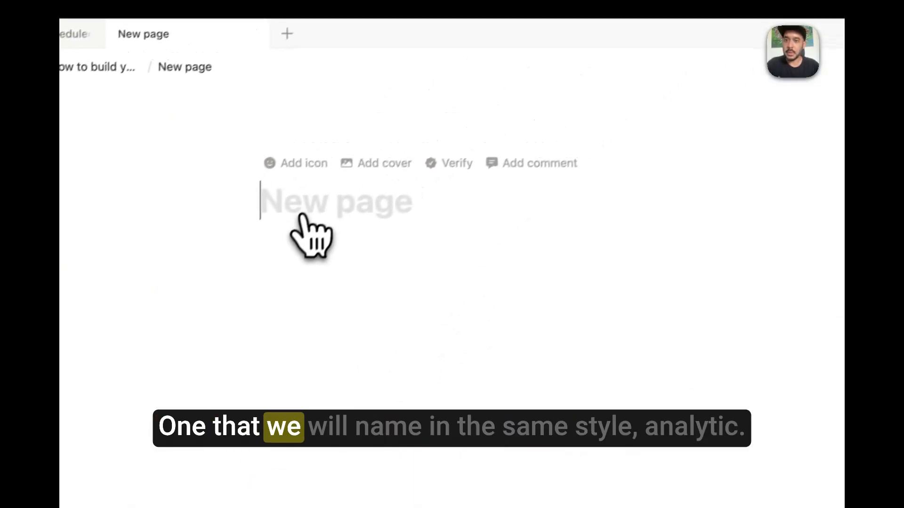
# Step: Set the new page to full width and title it "Demo Analytique"
pyautogui.click(831, 81)
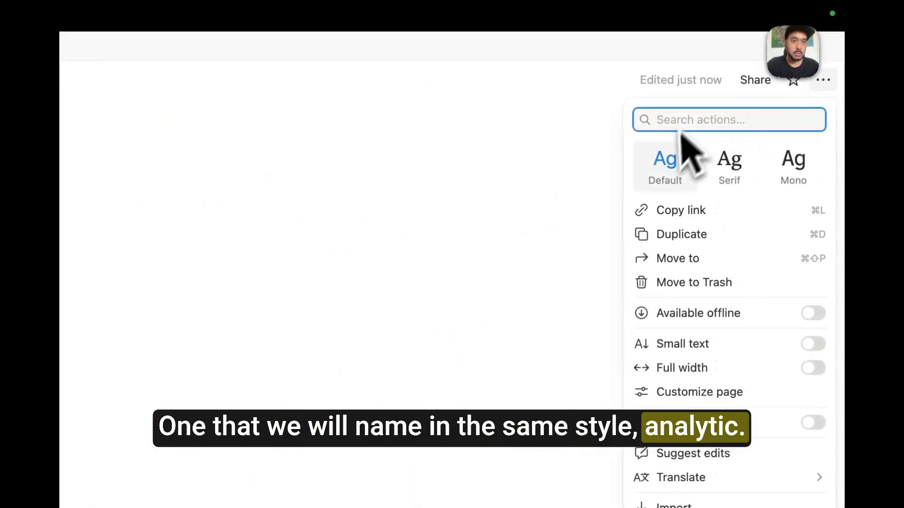
pyautogui.click(683, 369)
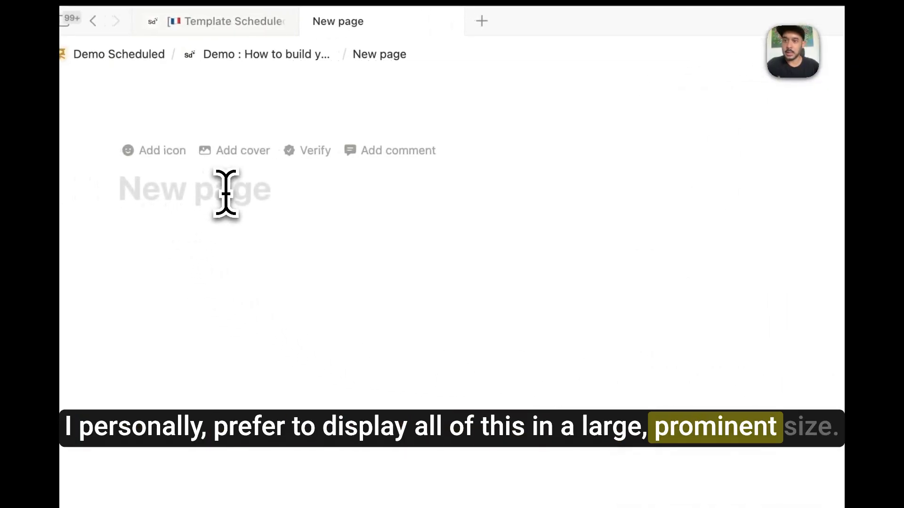
pyautogui.click(225, 193)
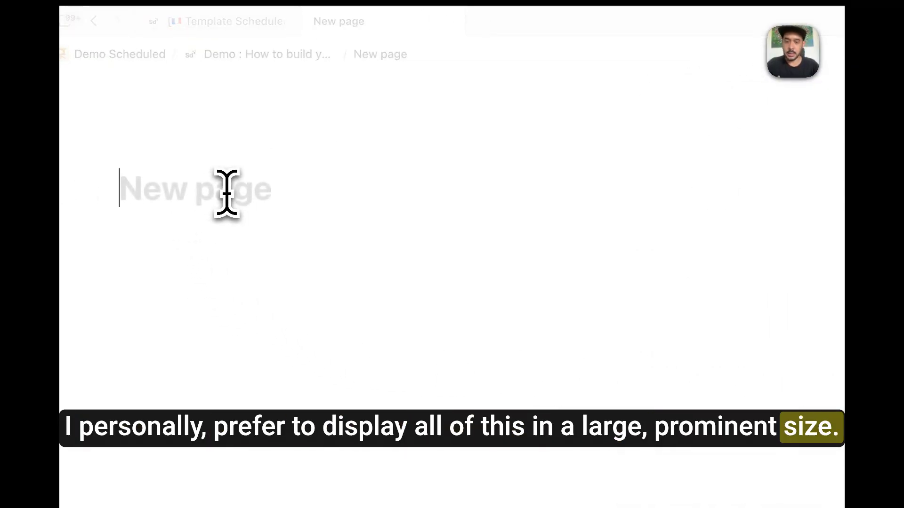
pyautogui.write('Demo Analy')
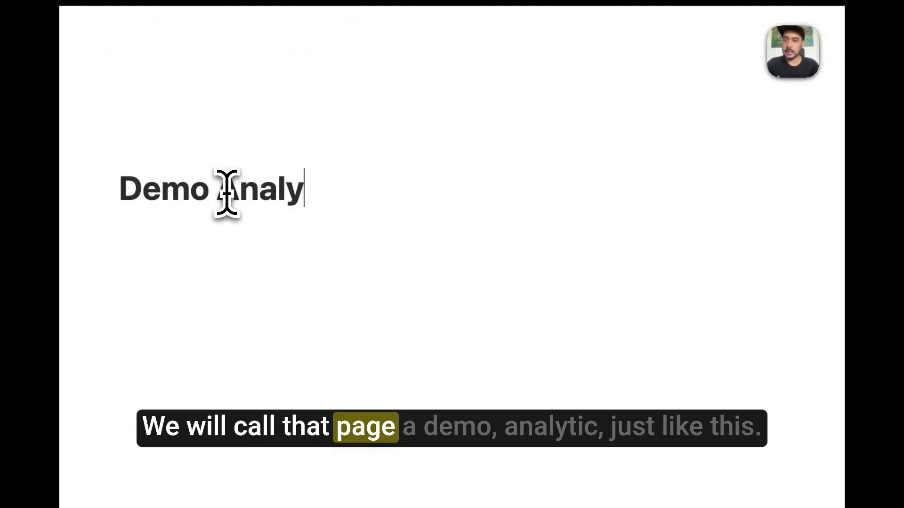
pyautogui.write('tique')
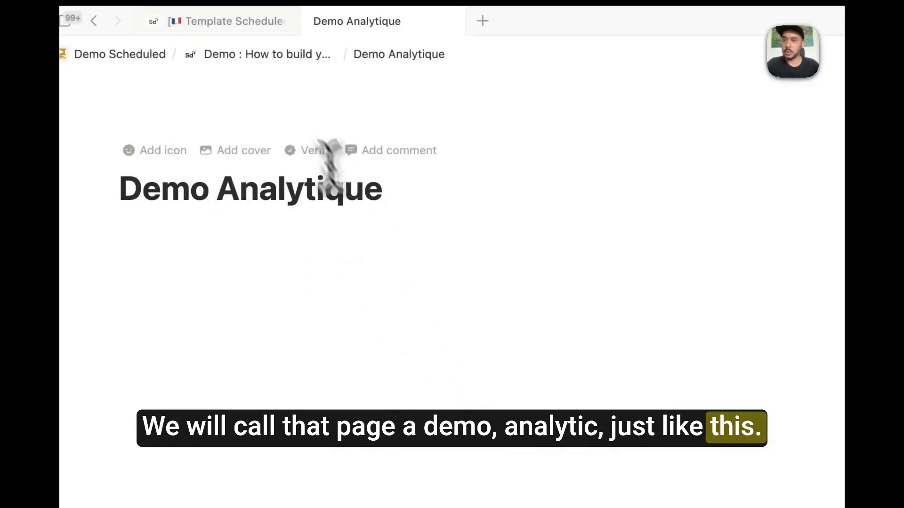
# Step: Return to the parent demo page and give the Demo Analytique entry under Your databases a bar chart icon
pyautogui.click(268, 55)
pyautogui.scroll(-10, 369, 303)
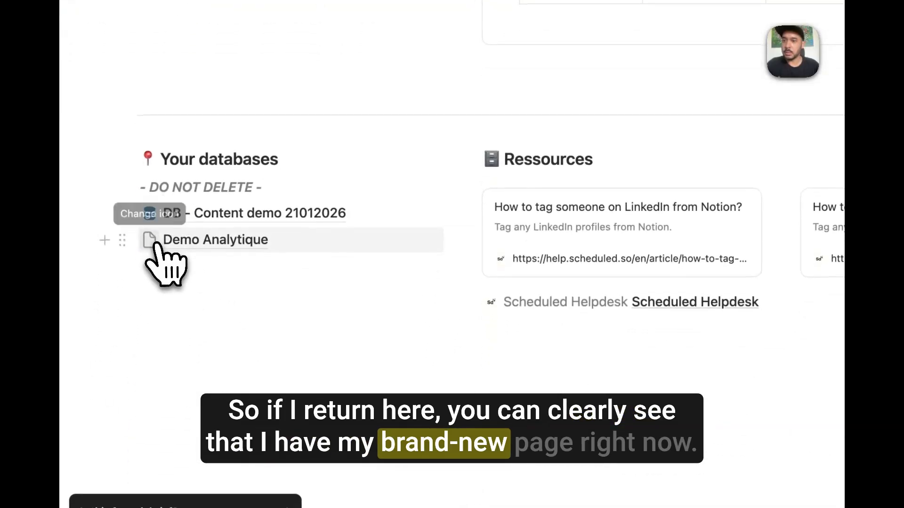
pyautogui.click(154, 242)
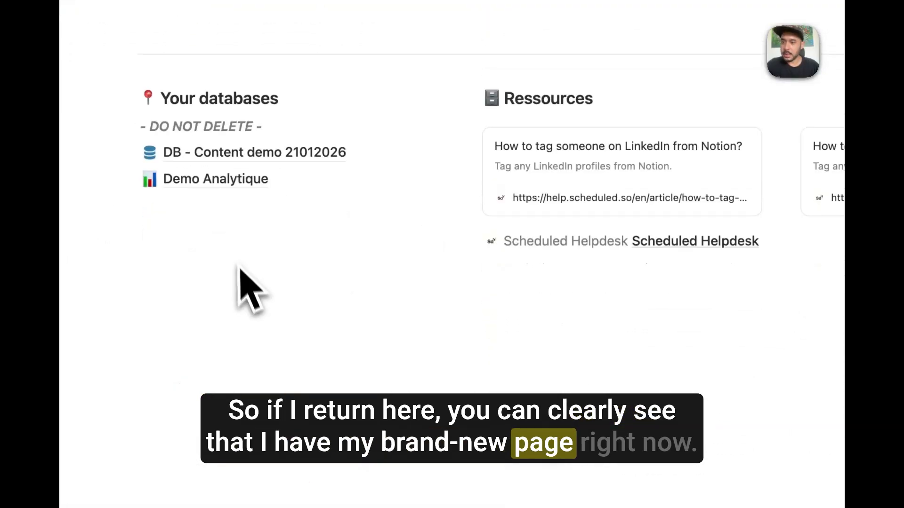
# Step: Insert a button below the demo page's title and label it "Go to analytics"
pyautogui.scroll(10, 287, 207)
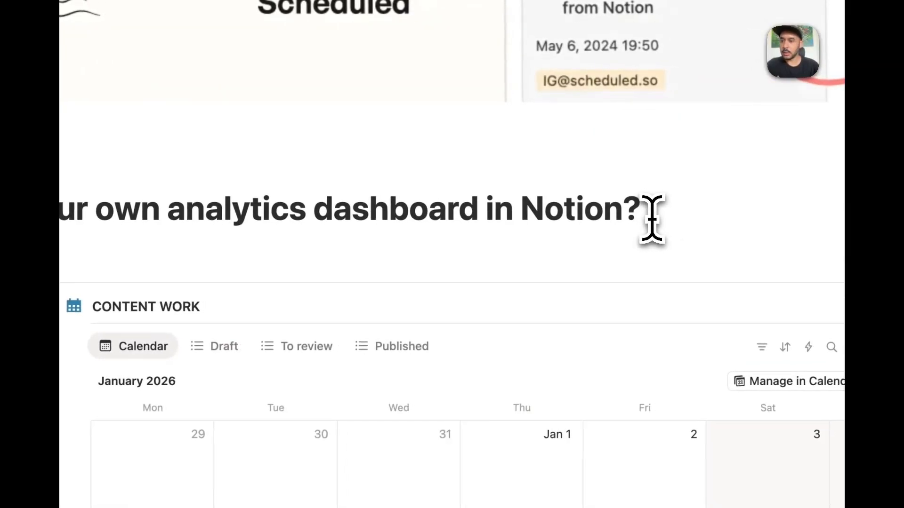
pyautogui.click(208, 299)
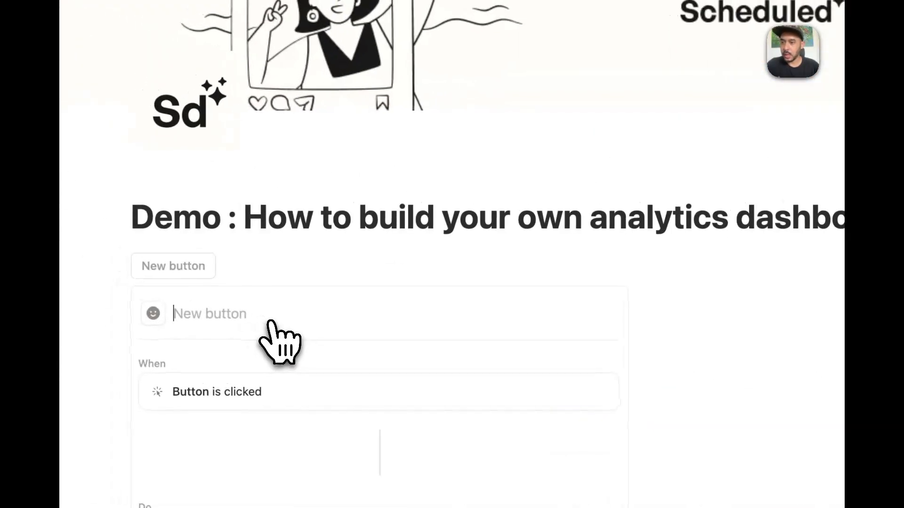
pyautogui.scroll(-5, 381, 323)
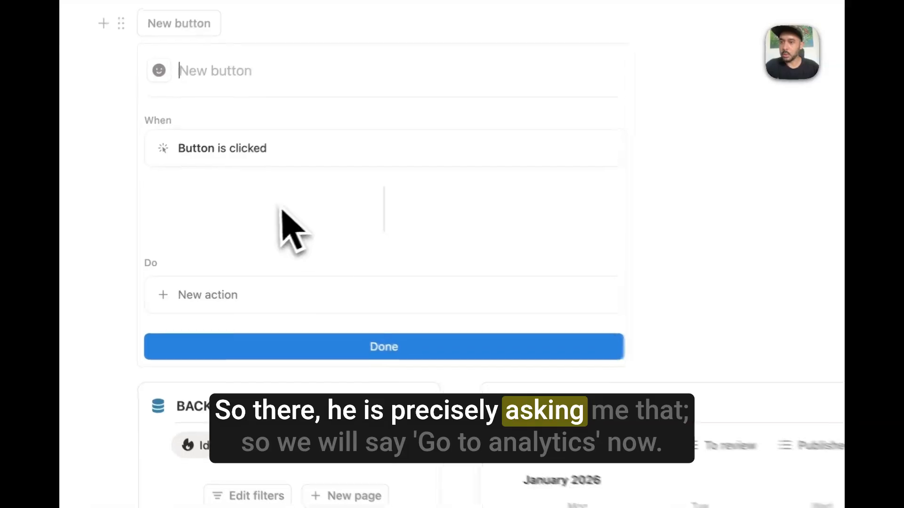
pyautogui.write('Go')
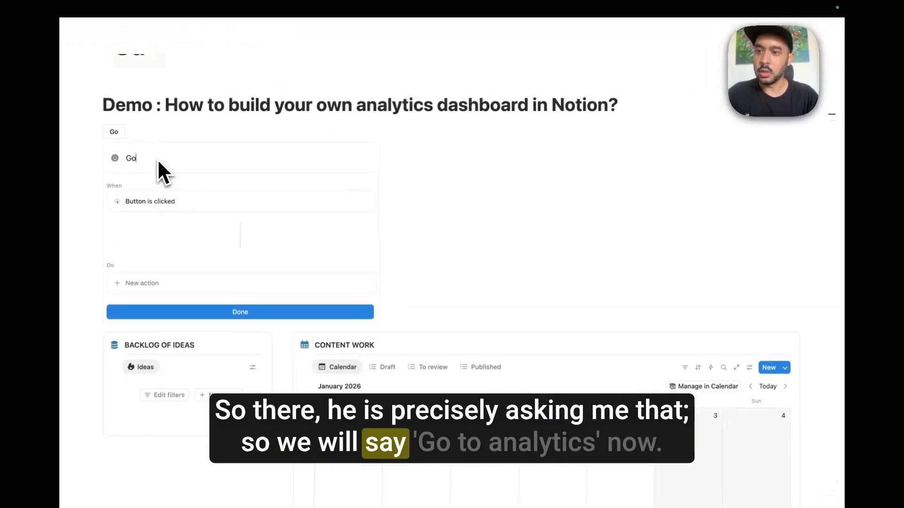
pyautogui.write(' to analytics')
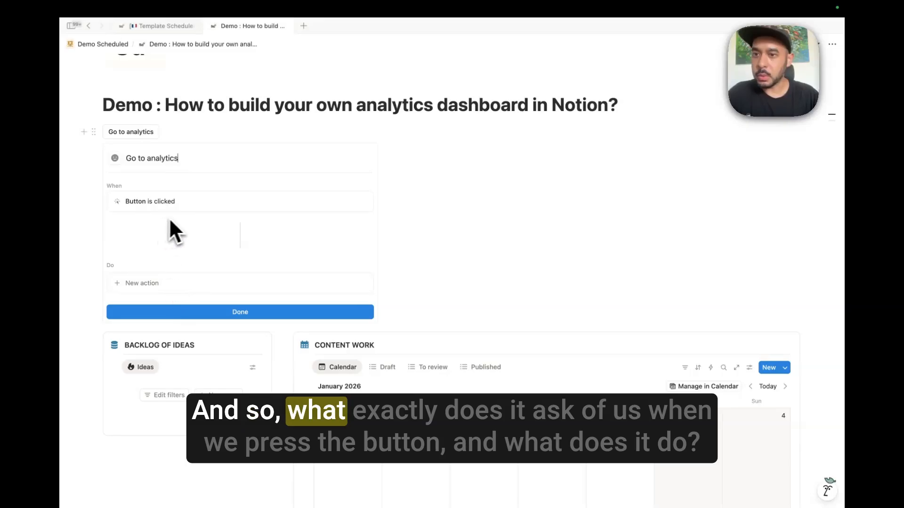
# Step: Add an action to the Go to analytics button that opens a page, and search for the Demo Analytique page as its target
pyautogui.click(155, 283)
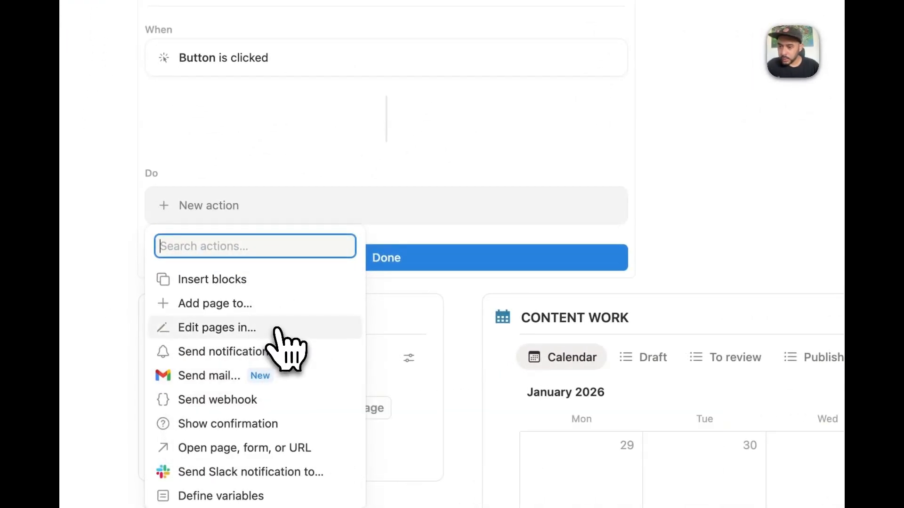
pyautogui.click(216, 447)
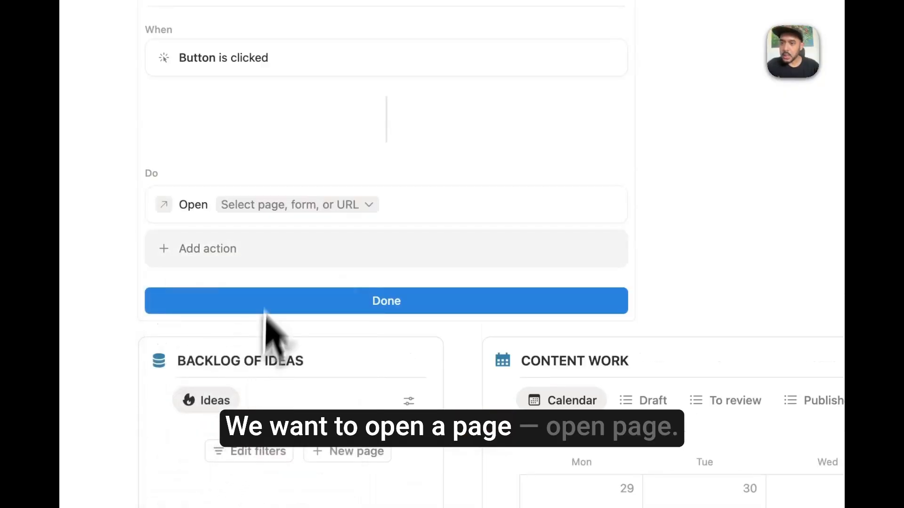
pyautogui.scroll(2, 323, 151)
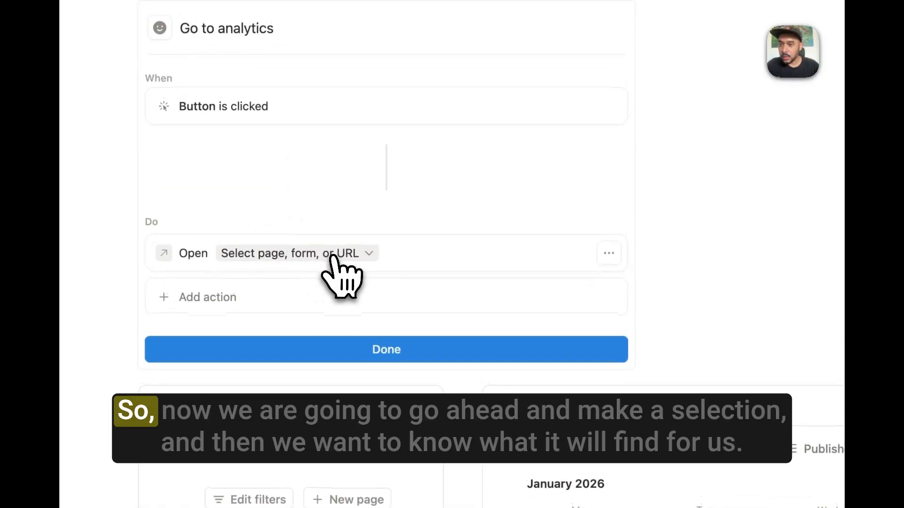
pyautogui.click(335, 256)
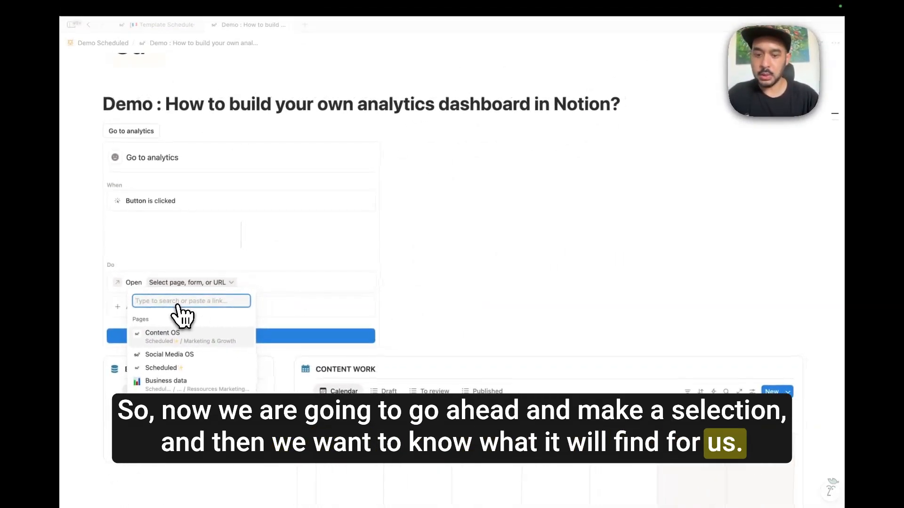
pyautogui.write('Demo Ana')
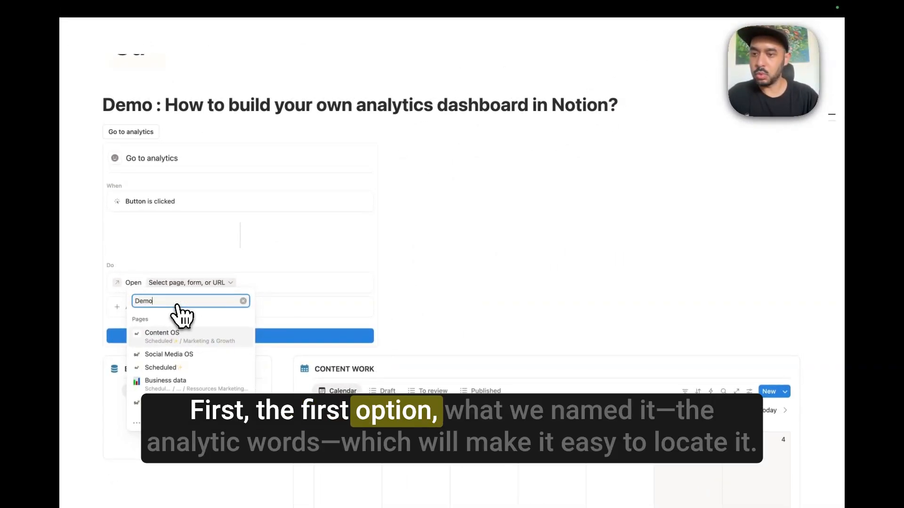
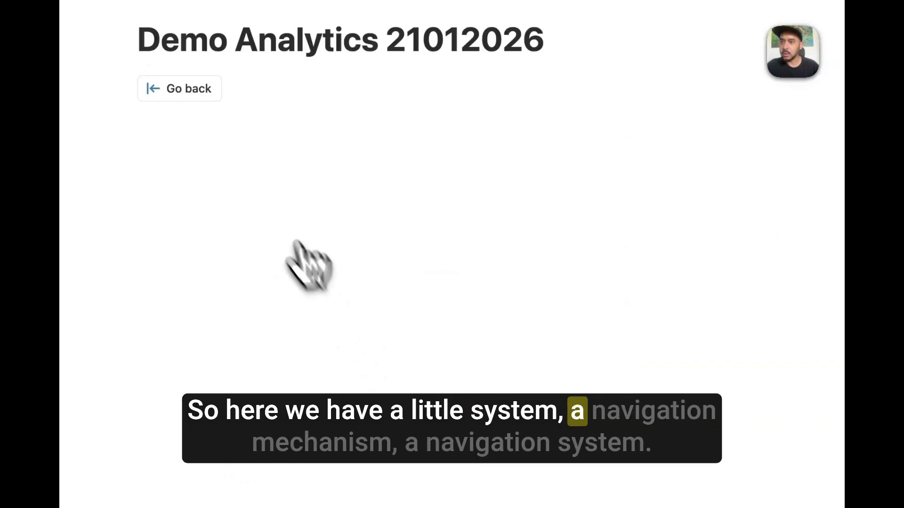
# Step: Test the Go back and Go to analytics buttons between the two demo pages, finishing on the demo page's content calendar
pyautogui.click(162, 94)
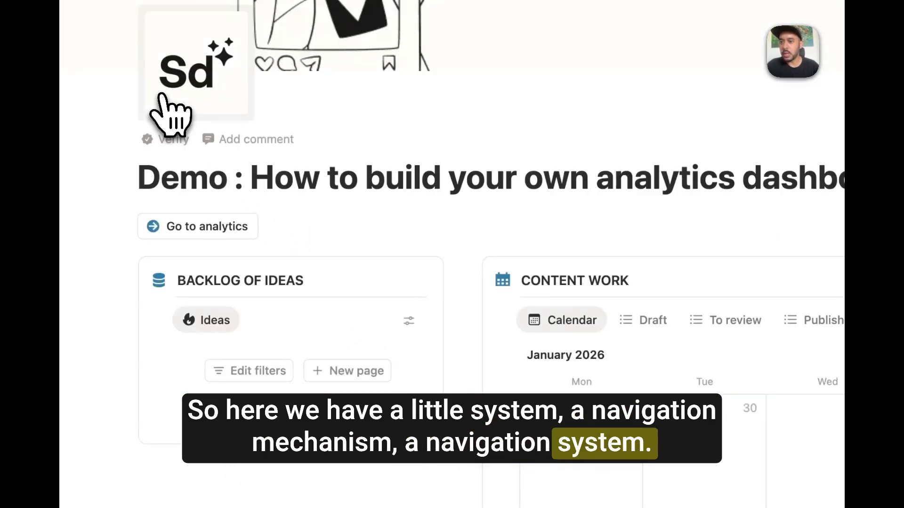
pyautogui.click(193, 230)
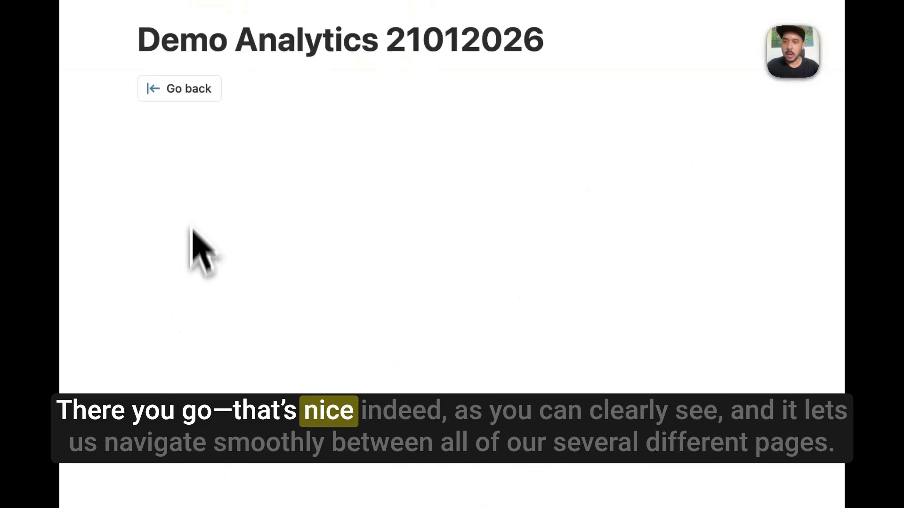
pyautogui.click(184, 91)
pyautogui.scroll(-6, 458, 203)
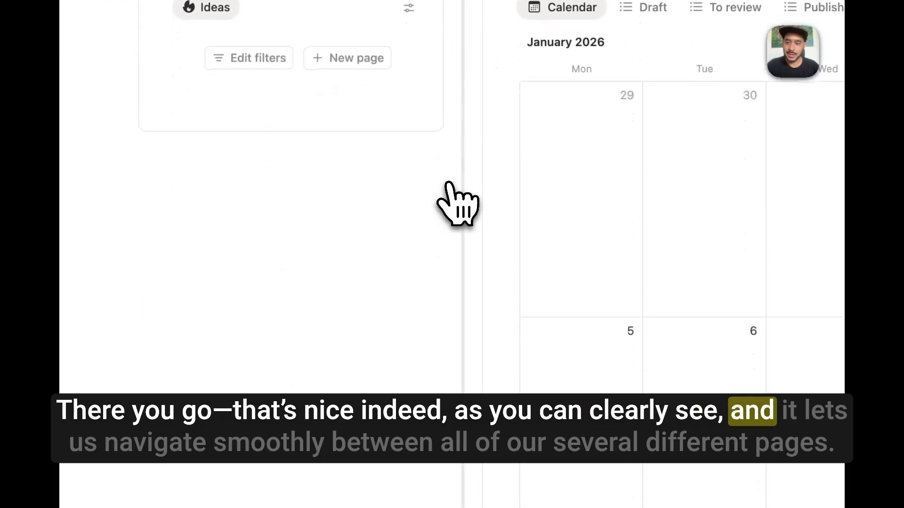
pyautogui.scroll(-3, 484, 332)
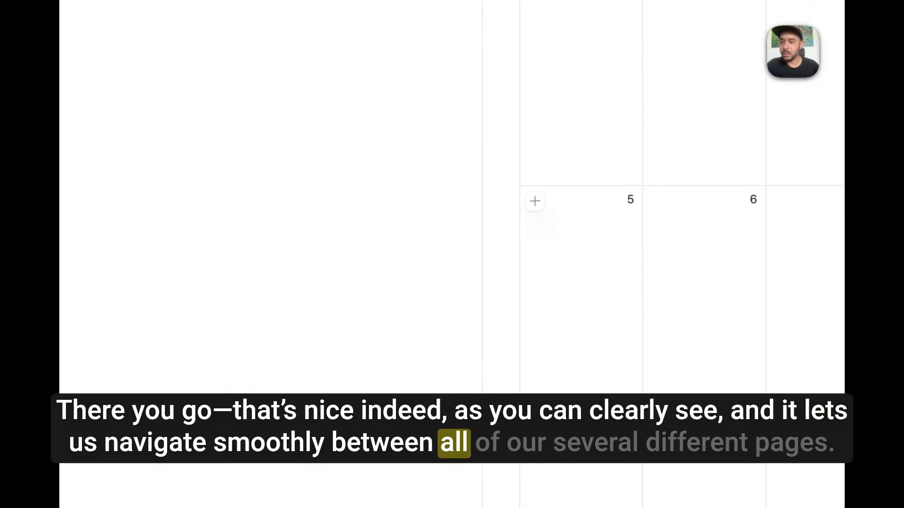
# Step: Return from the demo page's content calendar to the demo analytics page
pyautogui.scroll(9, 340, 337)
pyautogui.click(225, 212)
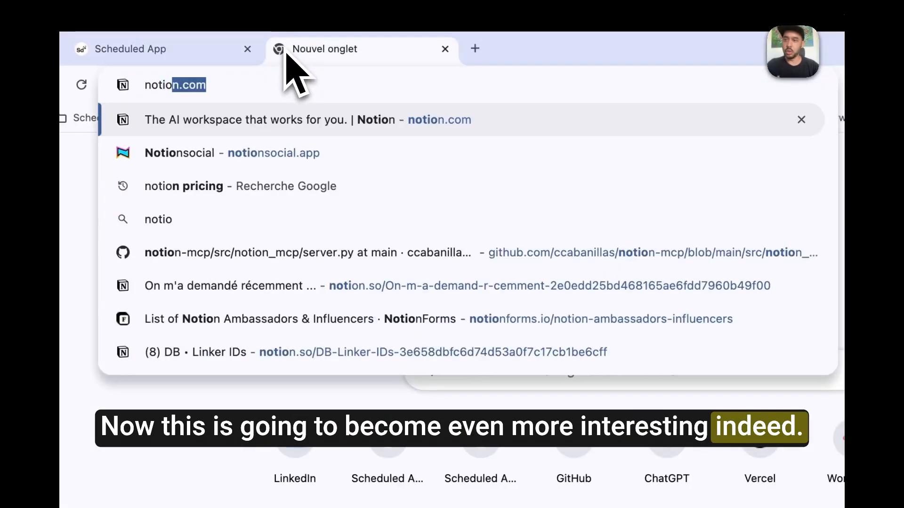
# Step: Switch to the Chrome browser, search the web for "notion pricing" and open Notion's pricing page
pyautogui.write('n pr')
pyautogui.press('Return')
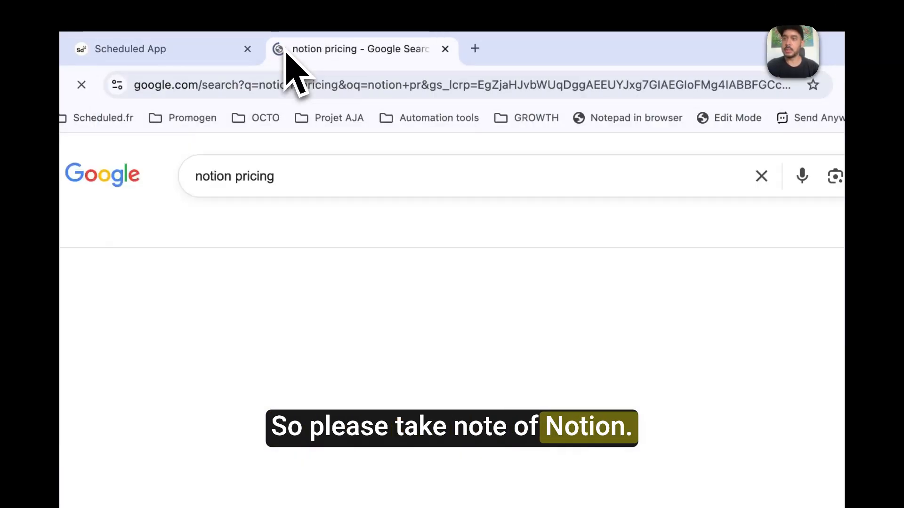
pyautogui.click(328, 320)
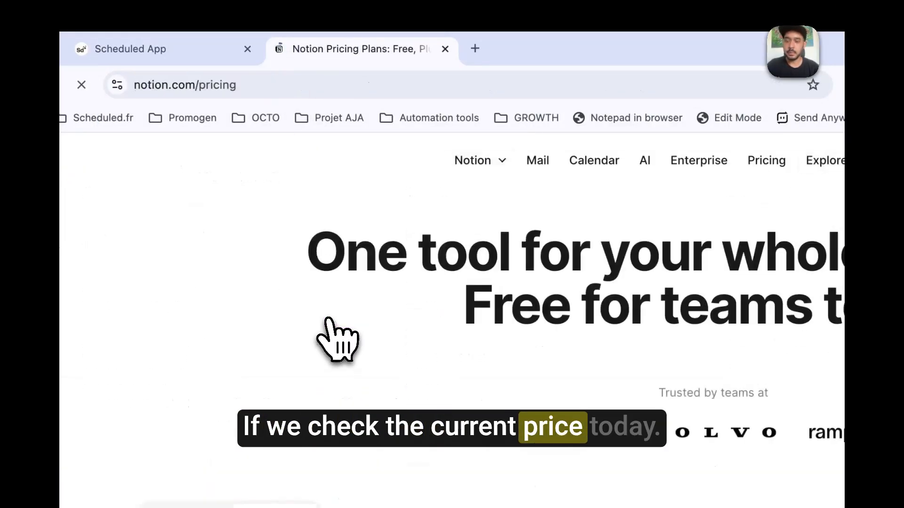
# Step: Look through the pricing plans and find "char" on the page to compare the chart limits of each plan
pyautogui.scroll(-10, 447, 330)
pyautogui.scroll(-3, 472, 307)
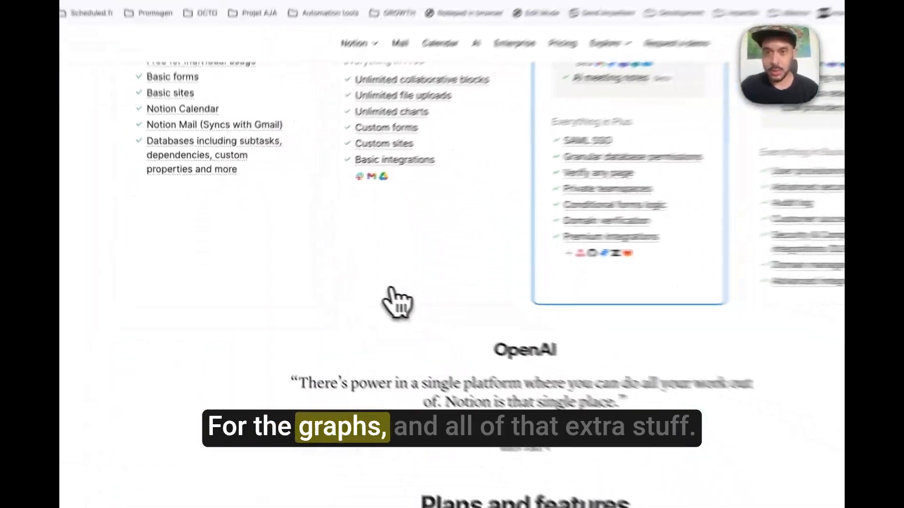
pyautogui.scroll(4, 472, 307)
pyautogui.scroll(-1, 472, 307)
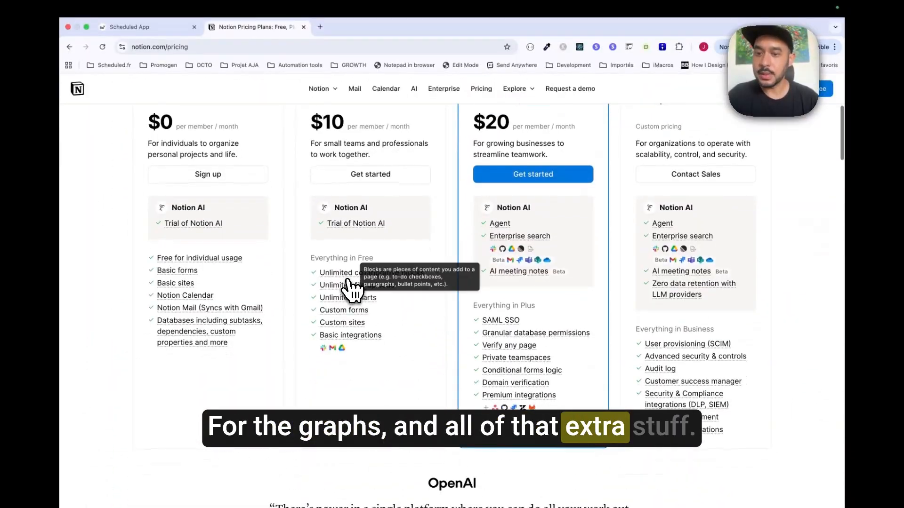
pyautogui.write('char')
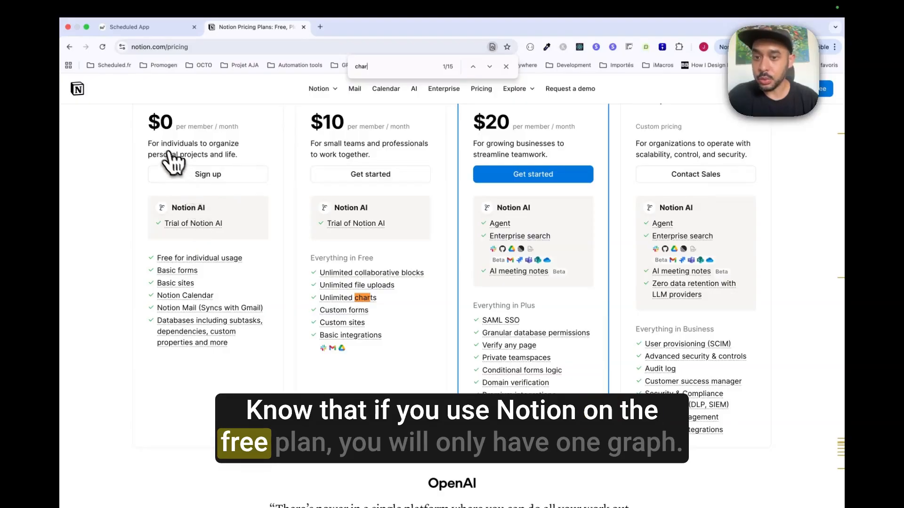
pyautogui.press('Return')
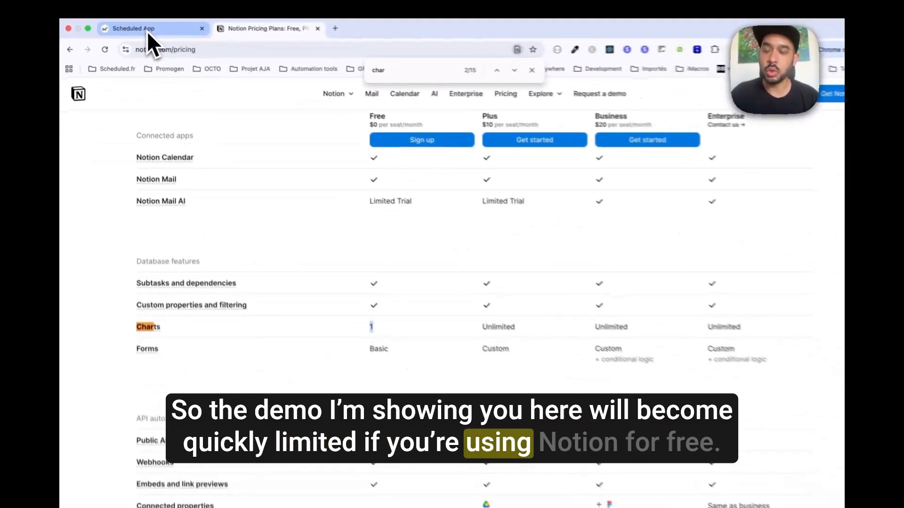
# Step: Switch to Notion, insert a donut chart below the FOLLOW YOUR PROGRESS callout and link it to the DB - Content demo 21012026 data source
pyautogui.moveTo(321, 89)
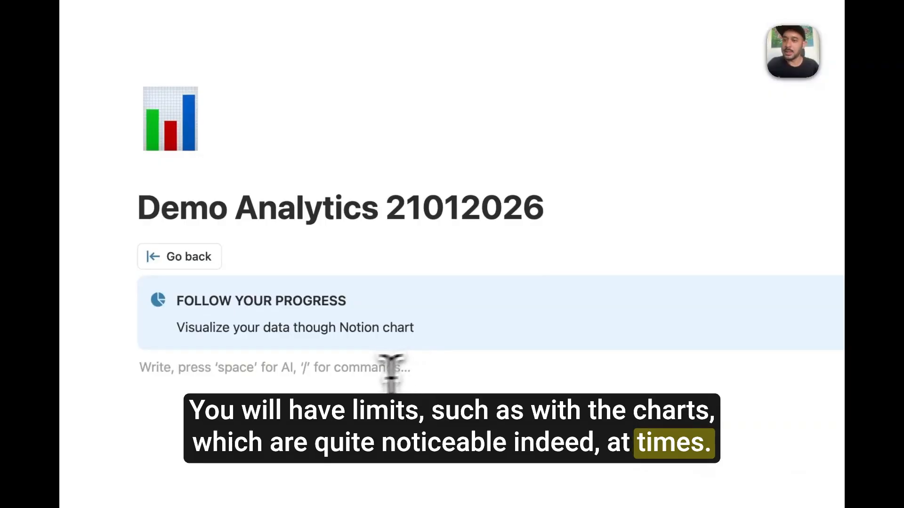
pyautogui.write('/char')
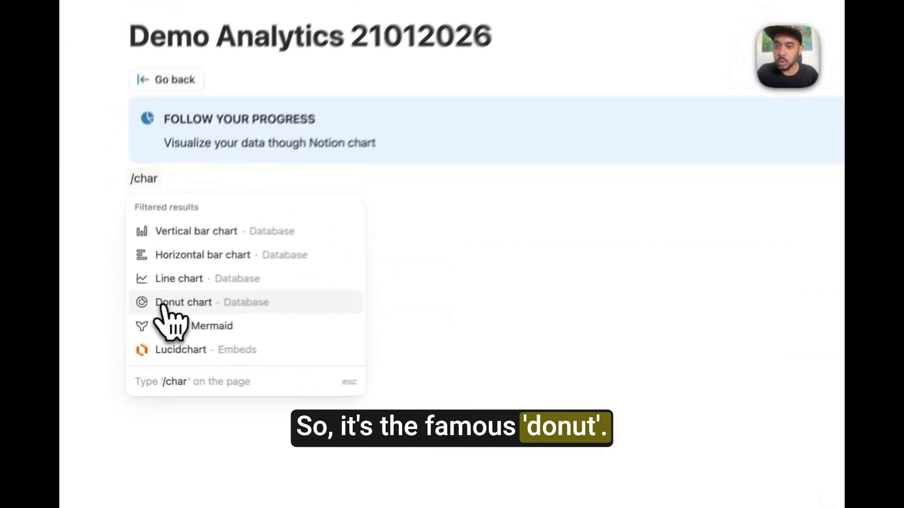
pyautogui.click(134, 332)
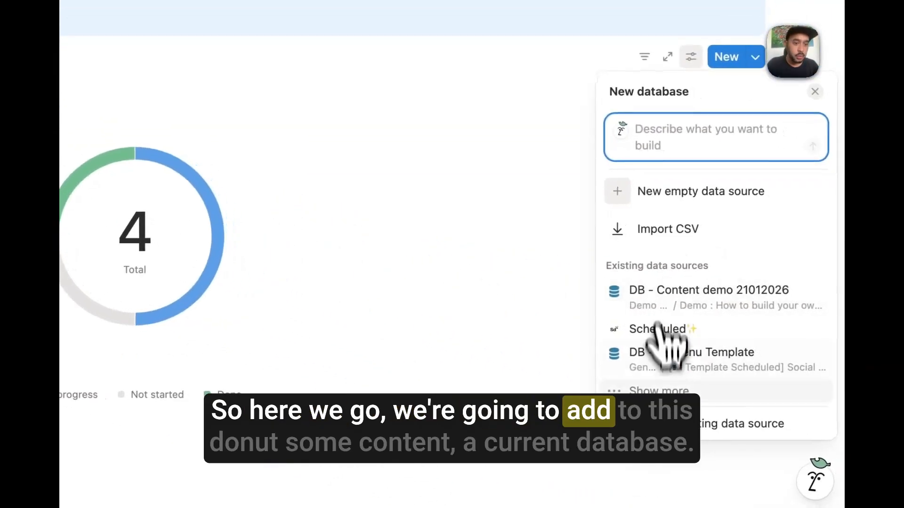
pyautogui.click(699, 442)
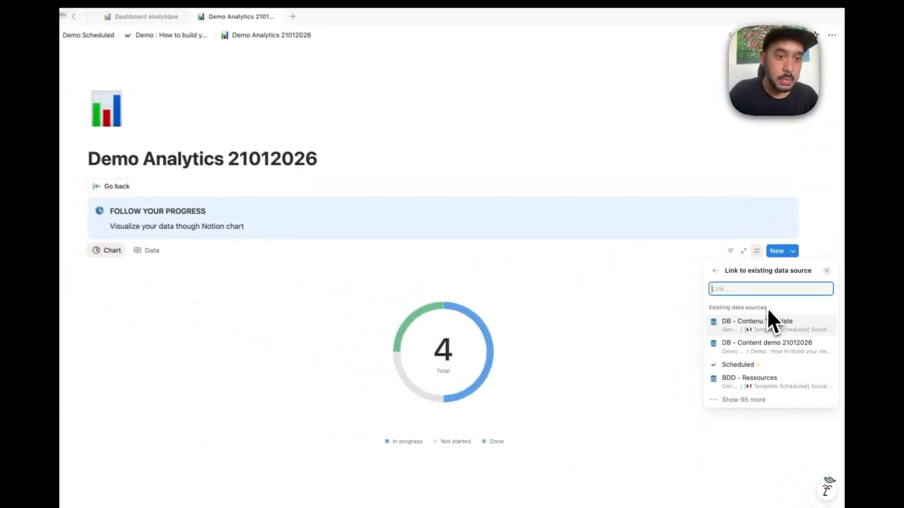
pyautogui.click(752, 351)
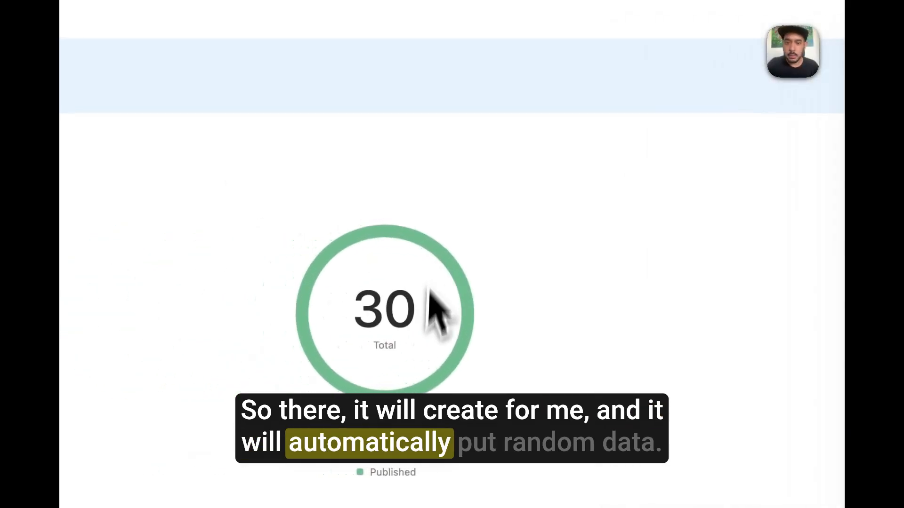
# Step: Set the donut chart to show the sc_post_format property and close its view settings
pyautogui.click(711, 235)
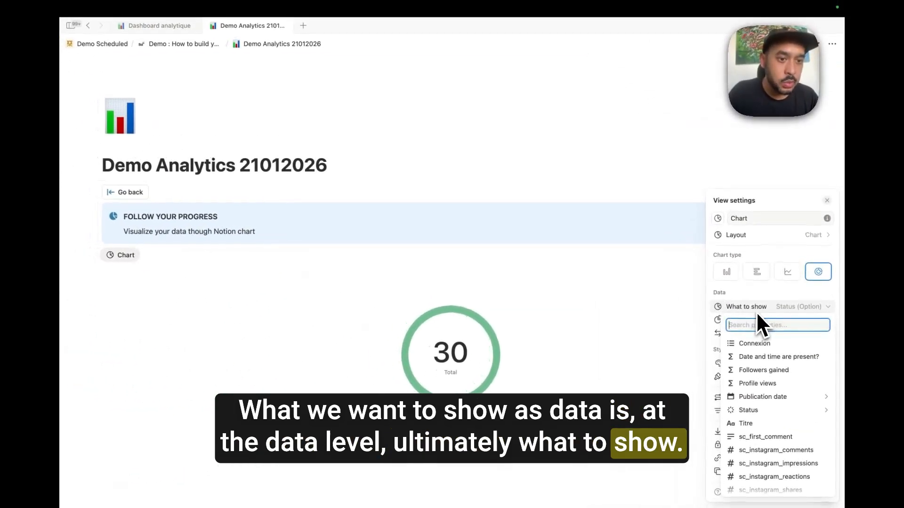
pyautogui.moveTo(763, 410)
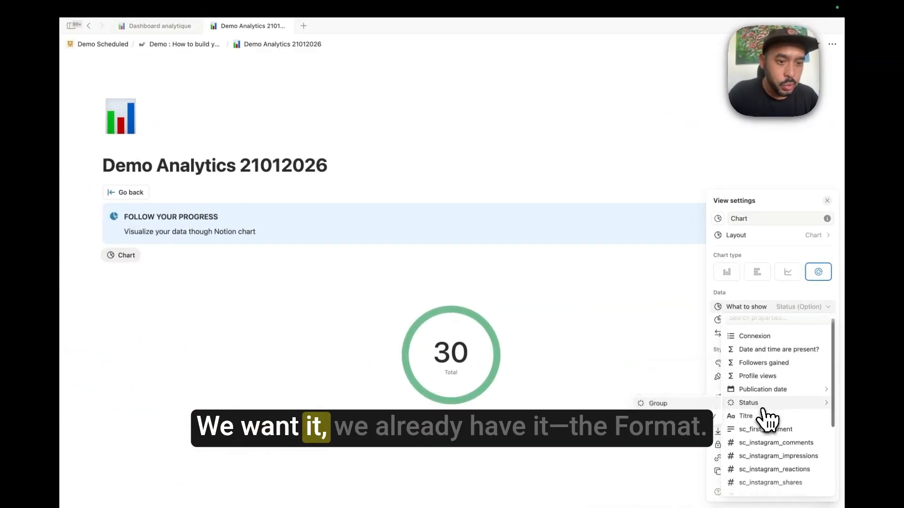
pyautogui.scroll(-2, 765, 412)
pyautogui.scroll(-3, 765, 417)
pyautogui.scroll(5, 766, 419)
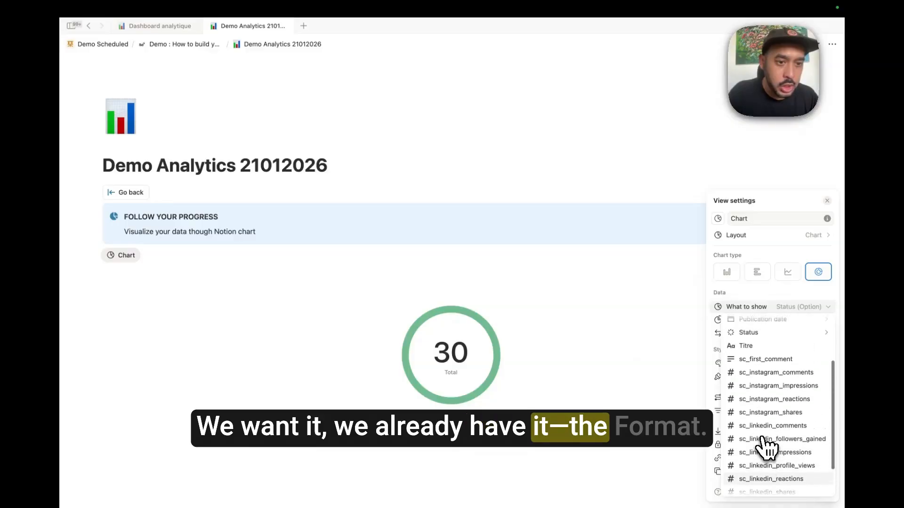
pyautogui.scroll(-3, 770, 435)
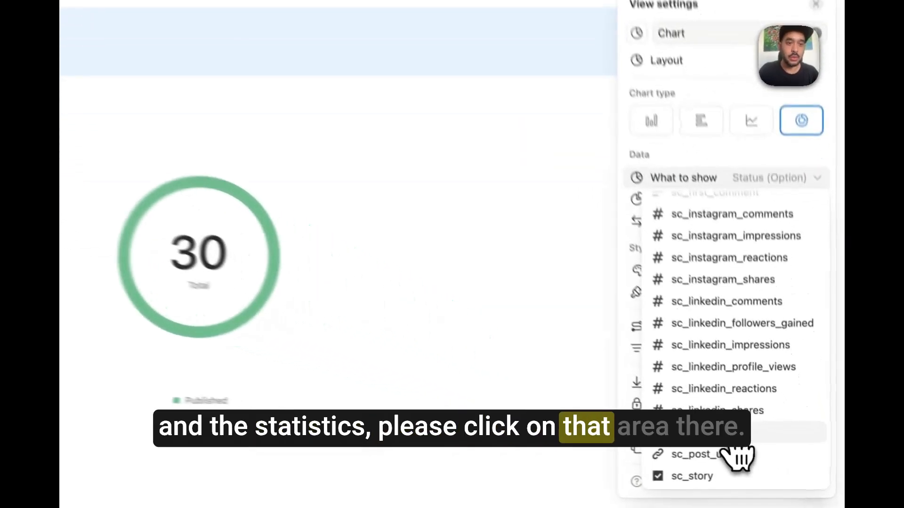
pyautogui.click(730, 454)
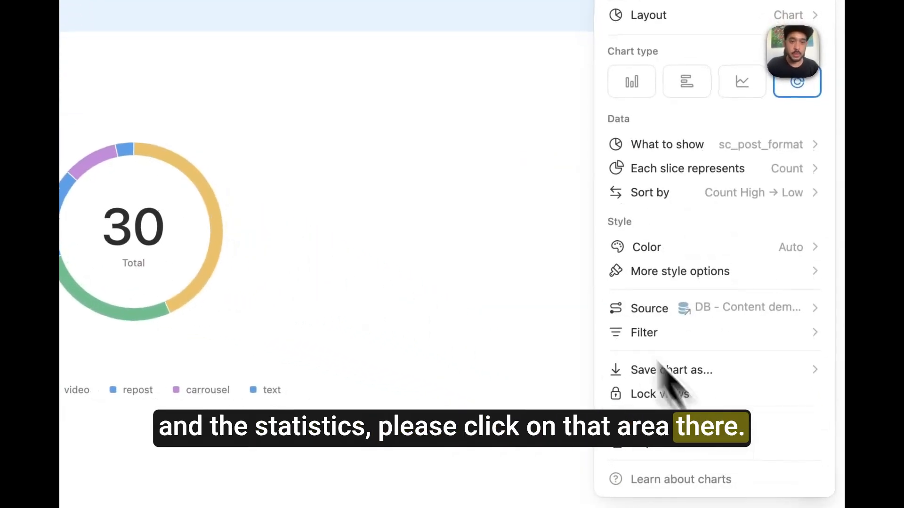
pyautogui.click(560, 235)
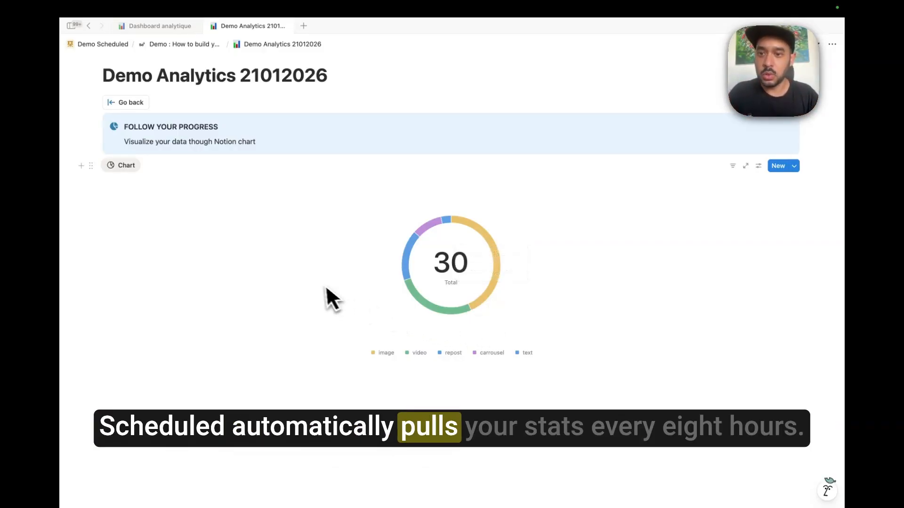
# Step: Insert a line chart below the donut chart and link it to the DB - Content demo 21012026 data source
pyautogui.click(240, 412)
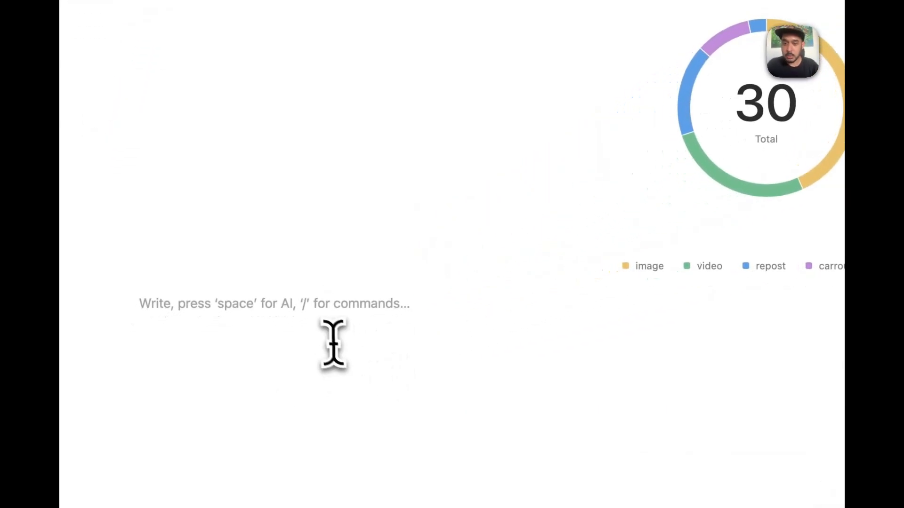
pyautogui.write('/char')
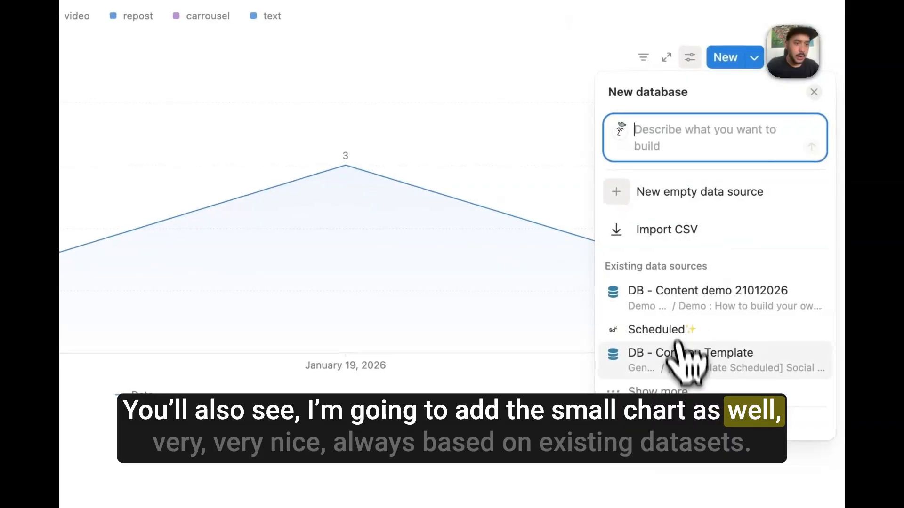
pyautogui.click(701, 305)
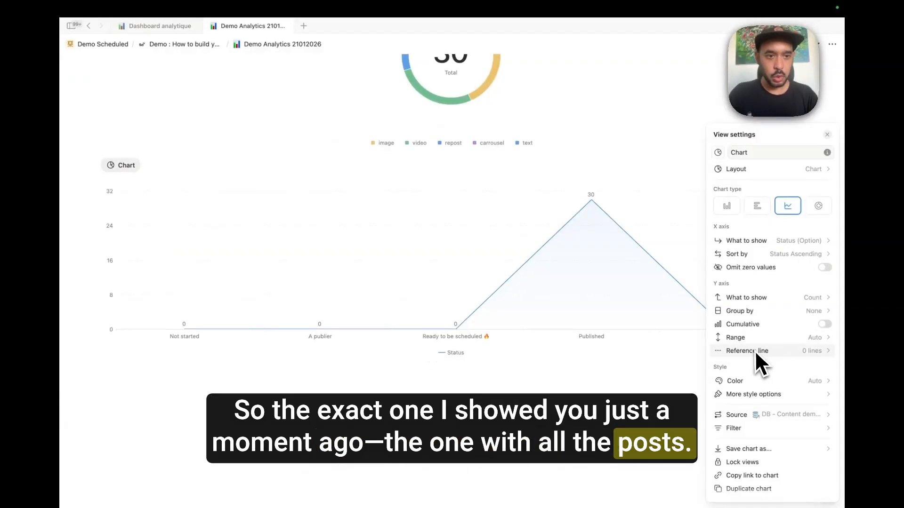
# Step: Set the line chart's x-axis to show Publication date by day
pyautogui.click(746, 242)
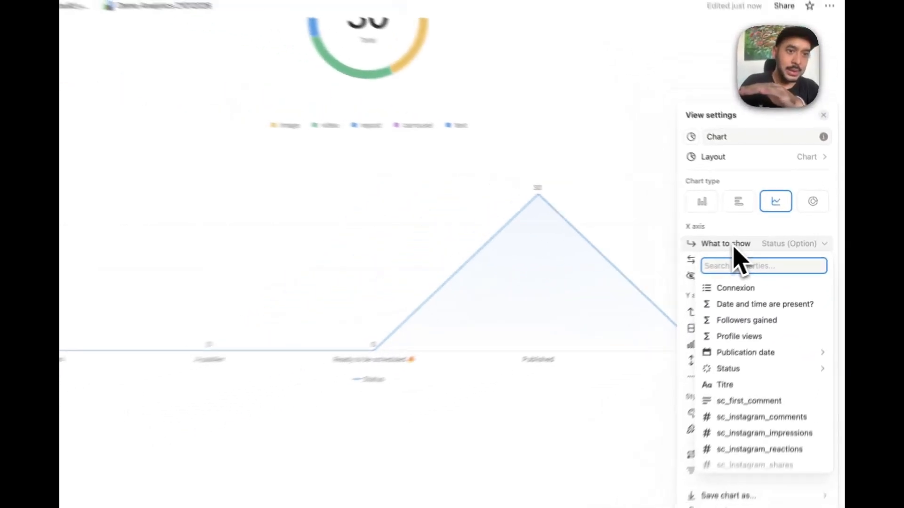
pyautogui.moveTo(767, 331)
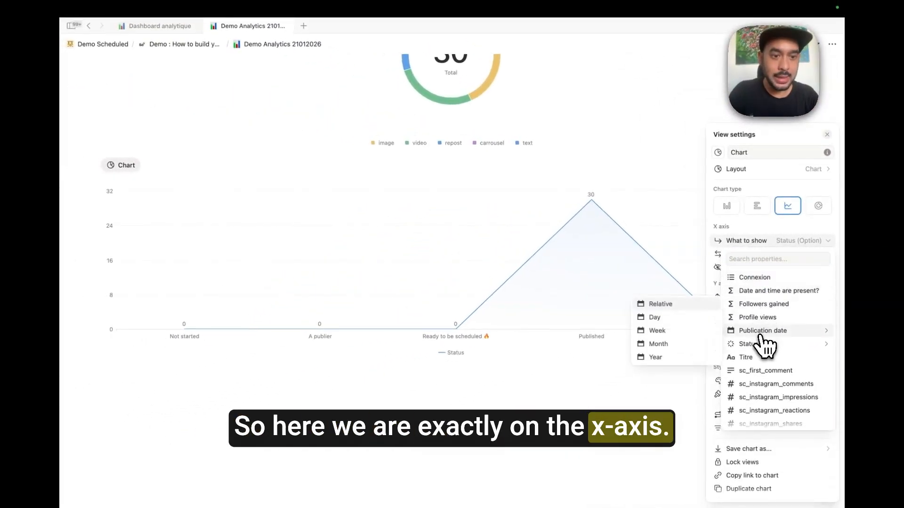
pyautogui.click(670, 318)
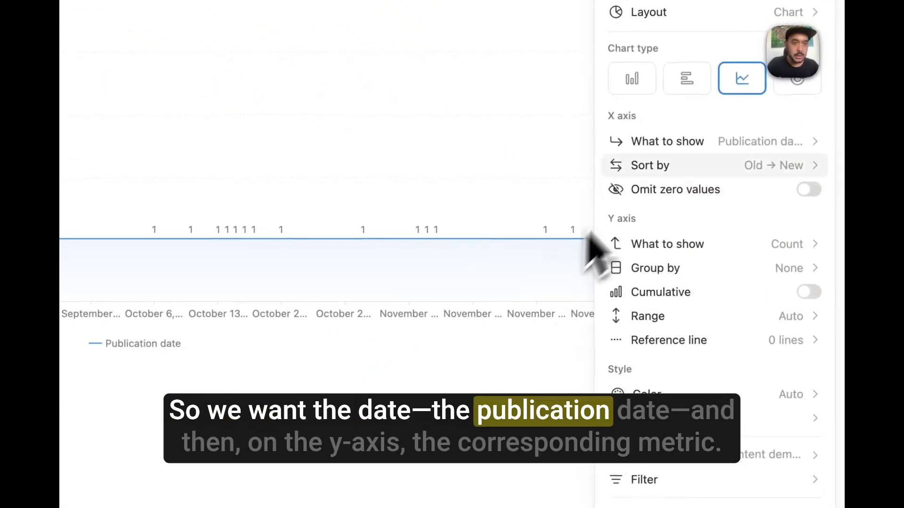
# Step: Set the line chart's y-axis to the sum of sc_linkedin_impressions and omit zero values from the chart
pyautogui.click(662, 252)
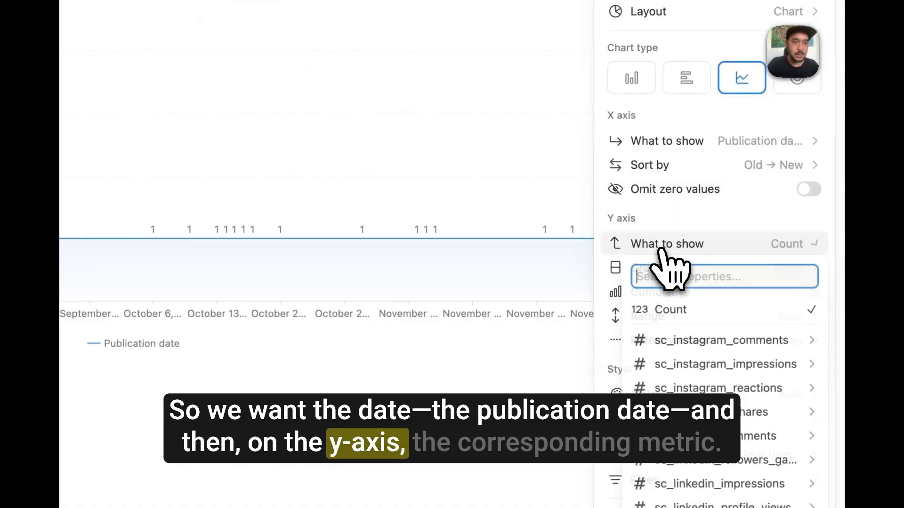
pyautogui.scroll(-2, 676, 370)
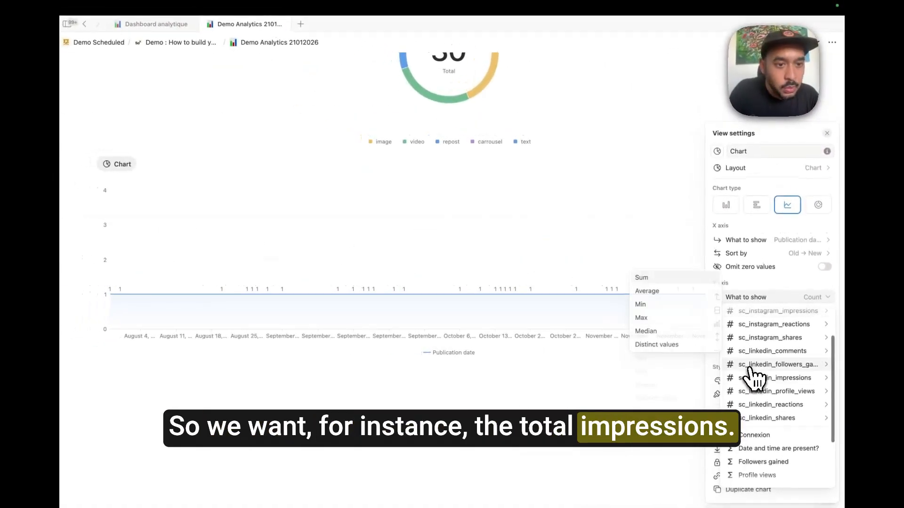
pyautogui.moveTo(753, 379)
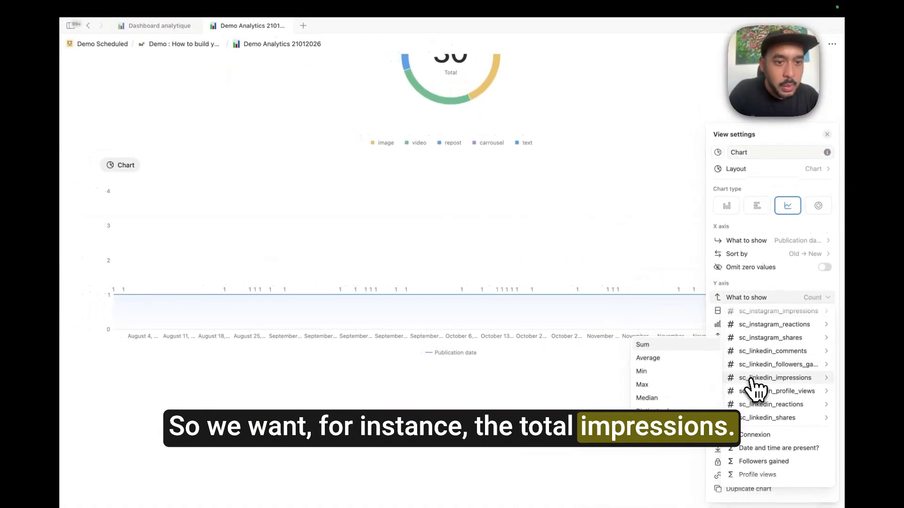
pyautogui.click(645, 343)
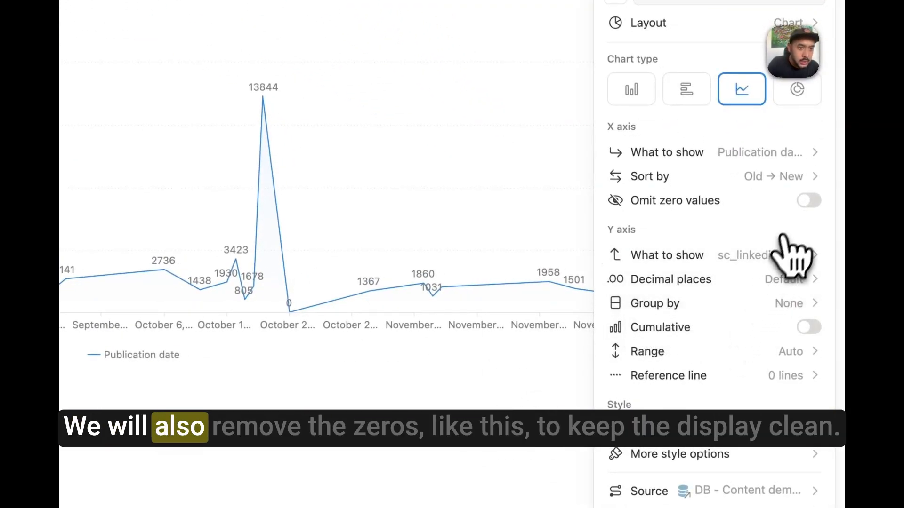
pyautogui.click(810, 202)
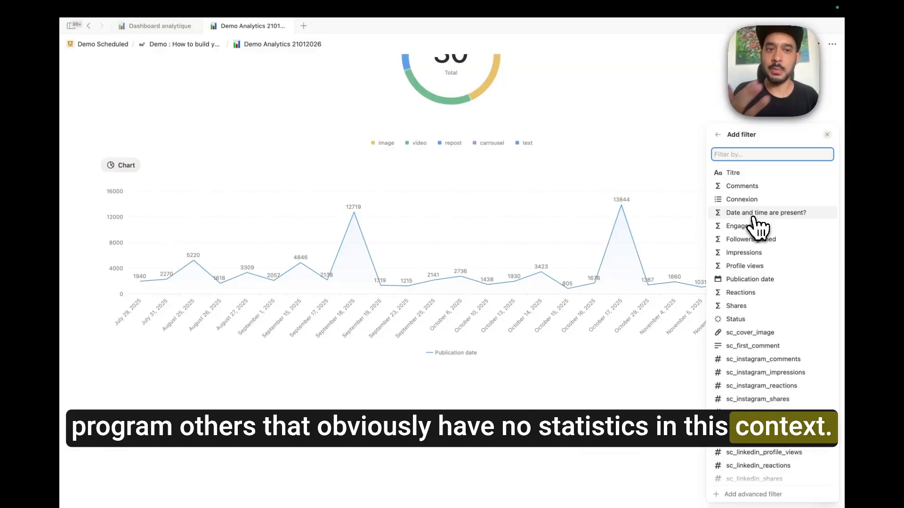
# Step: Filter the line chart to entries with Status Published, save the filter for everyone and return to the view settings
pyautogui.click(753, 320)
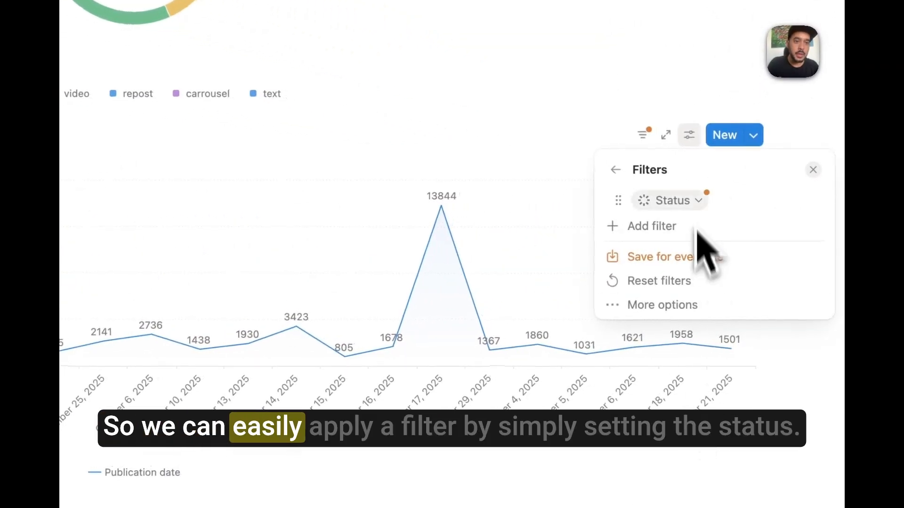
pyautogui.click(672, 225)
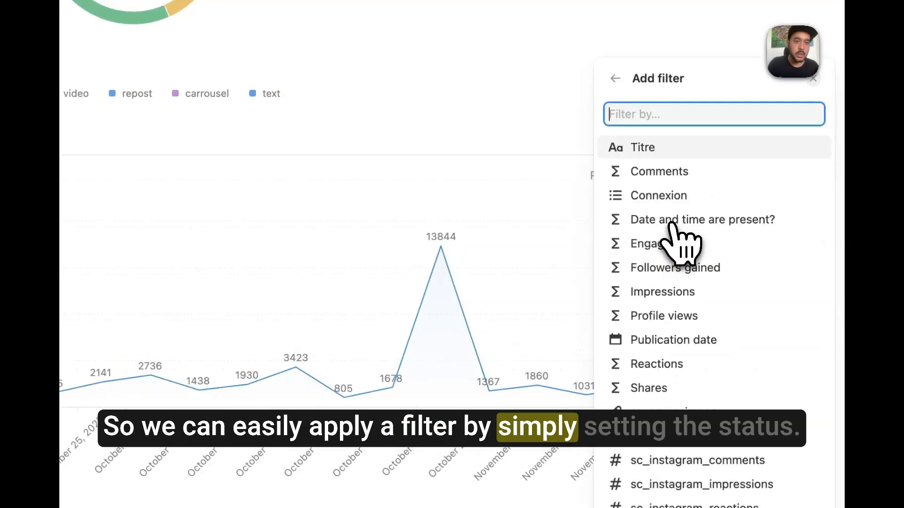
pyautogui.click(614, 80)
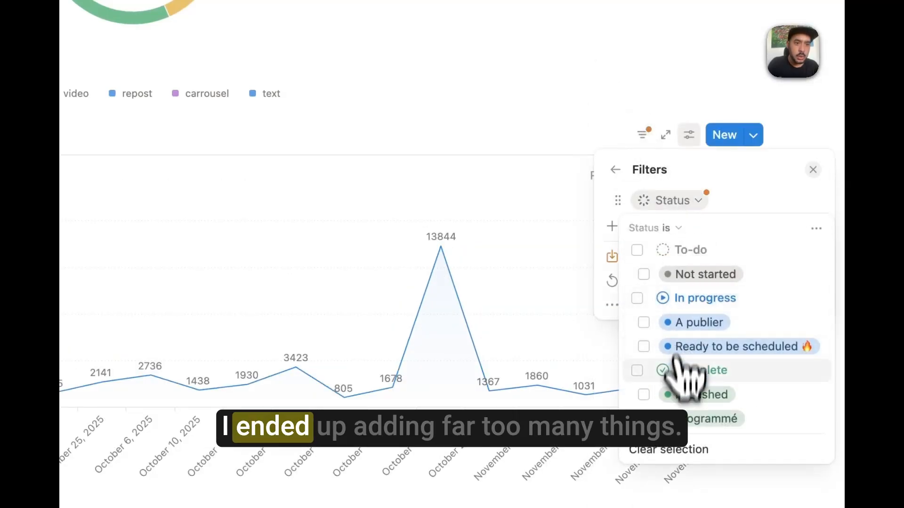
pyautogui.click(676, 394)
pyautogui.click(772, 192)
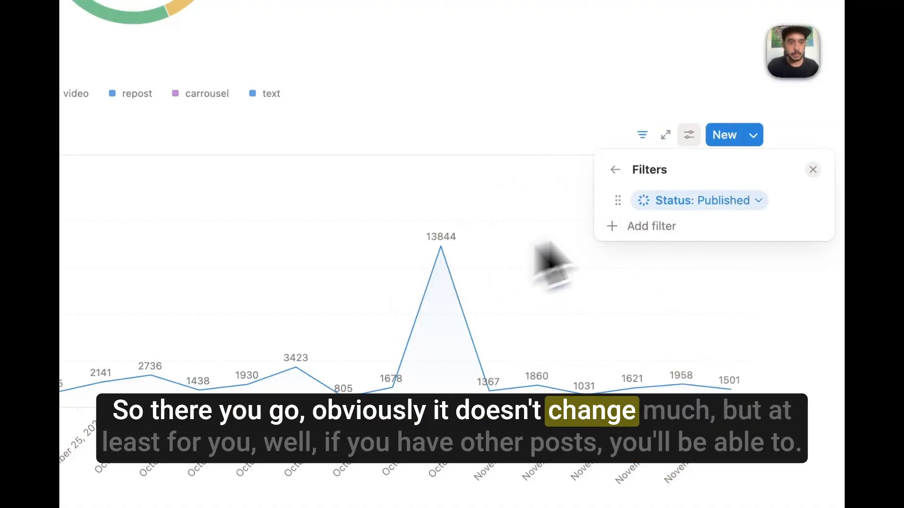
pyautogui.scroll(-3, 767, 182)
pyautogui.click(613, 94)
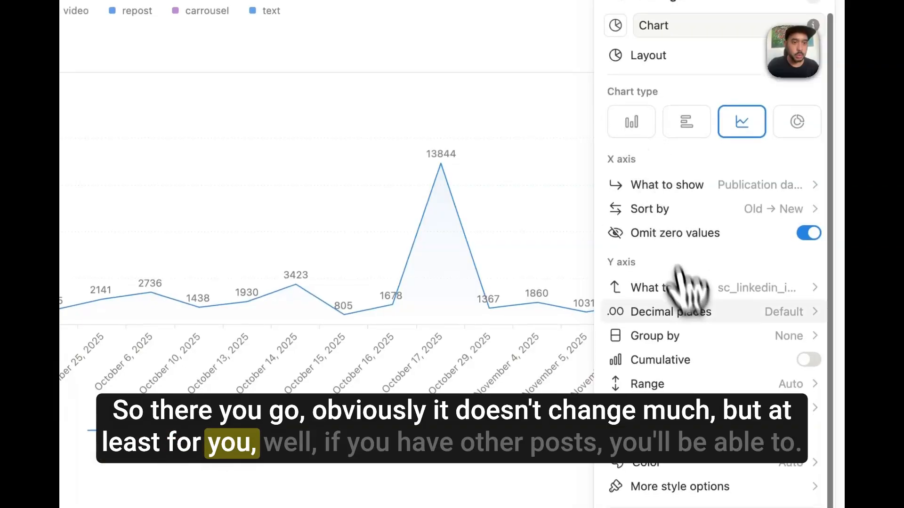
pyautogui.scroll(-5, 692, 301)
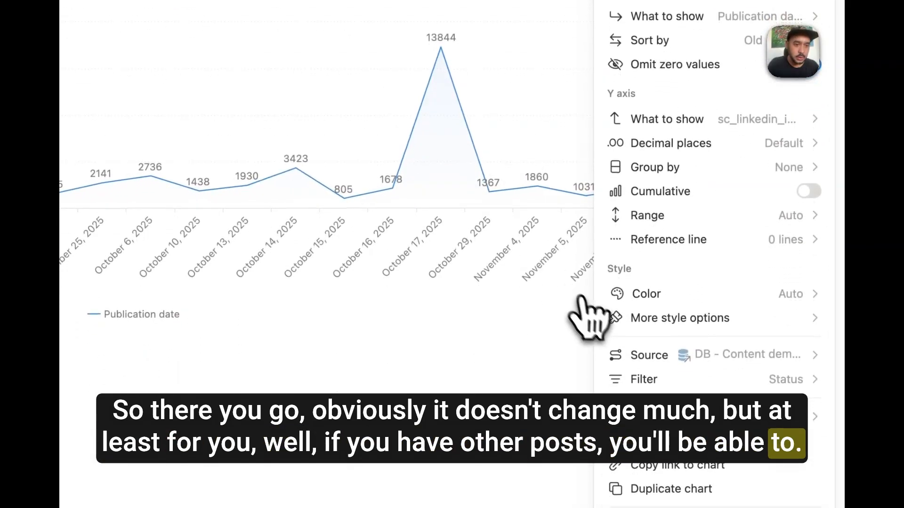
# Step: Turn on Smooth line in the line chart's style options, and toggle its Gradient area off and back on
pyautogui.click(690, 318)
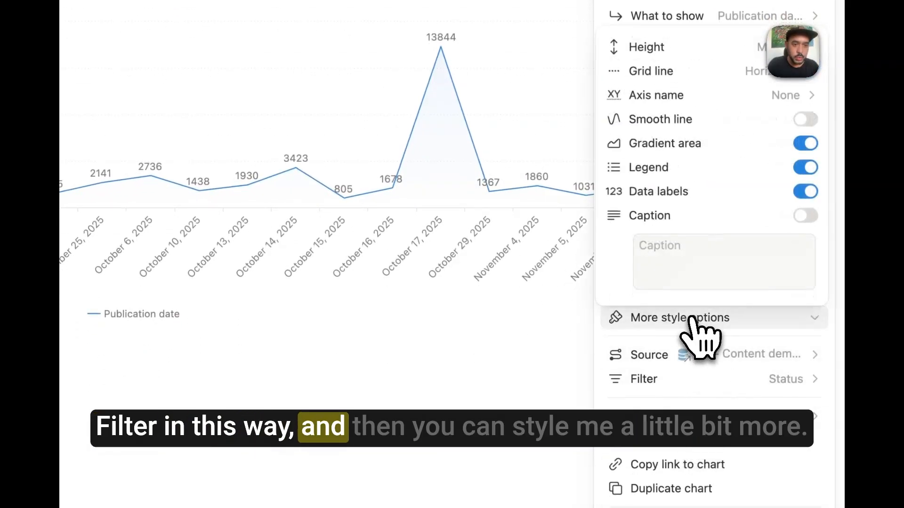
pyautogui.scroll(4, 701, 254)
pyautogui.click(806, 263)
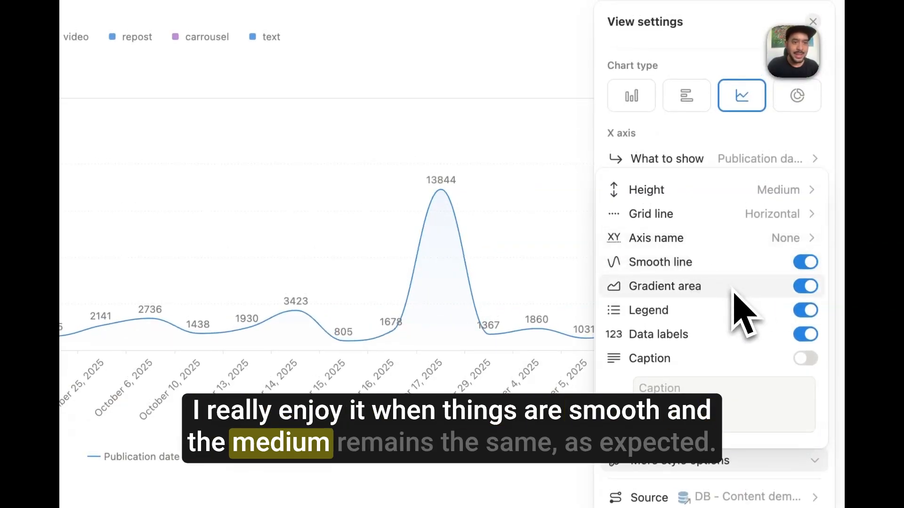
pyautogui.moveTo(724, 190)
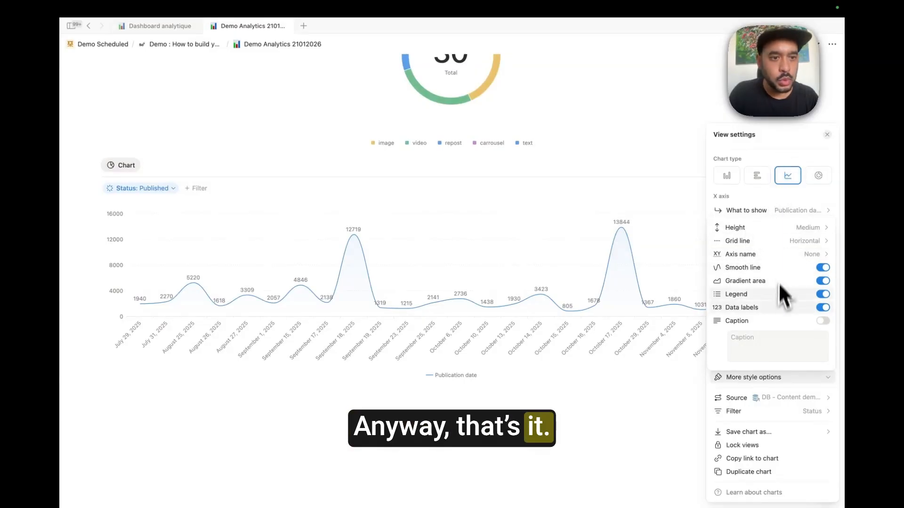
pyautogui.click(821, 282)
pyautogui.click(821, 282)
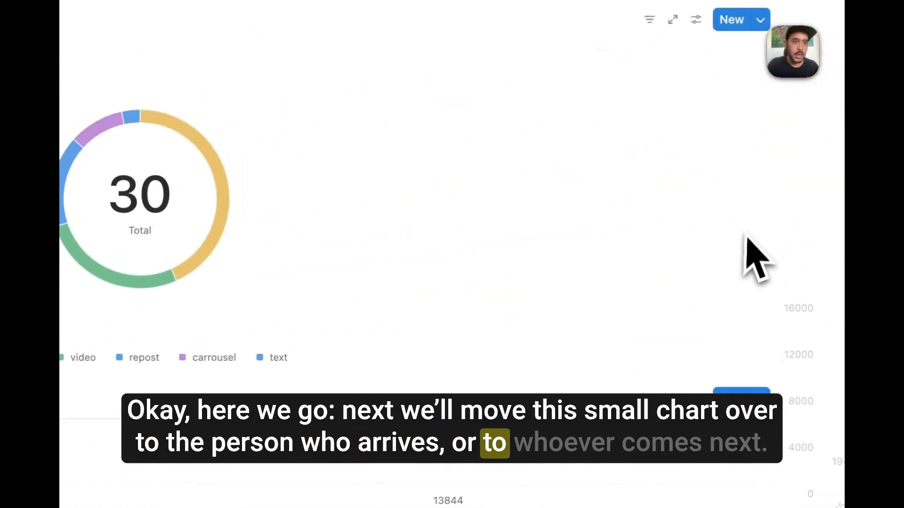
# Step: Place the line chart in a column beside the donut chart and narrow the donut's column to about a quarter of the page width
pyautogui.moveTo(752, 231); pyautogui.dragTo(751, 231)
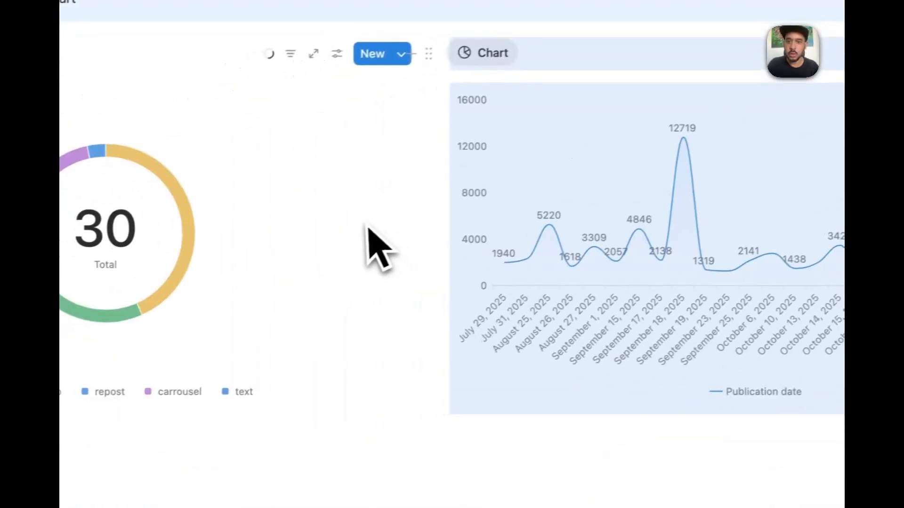
pyautogui.moveTo(444, 199); pyautogui.dragTo(248, 216)
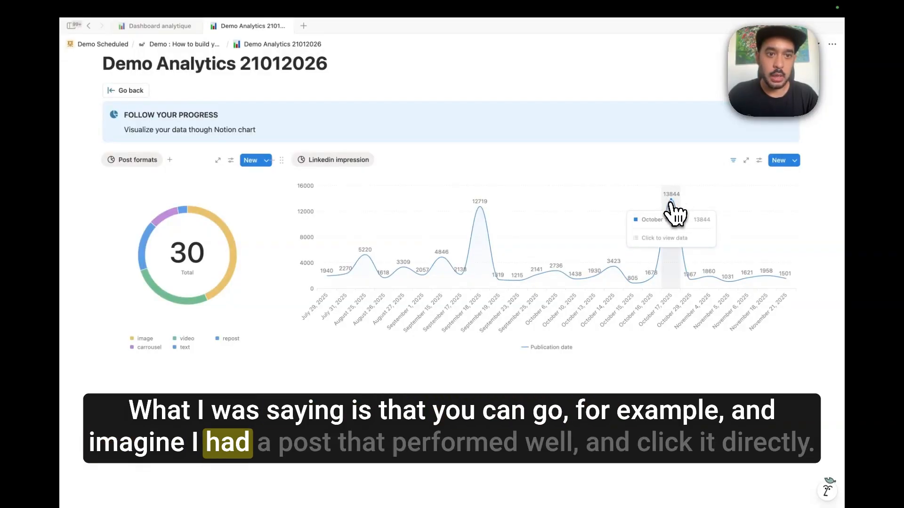
# Step: Open the chart data behind the October 17, 2025 peak and look through the listed entry's properties
pyautogui.click(672, 221)
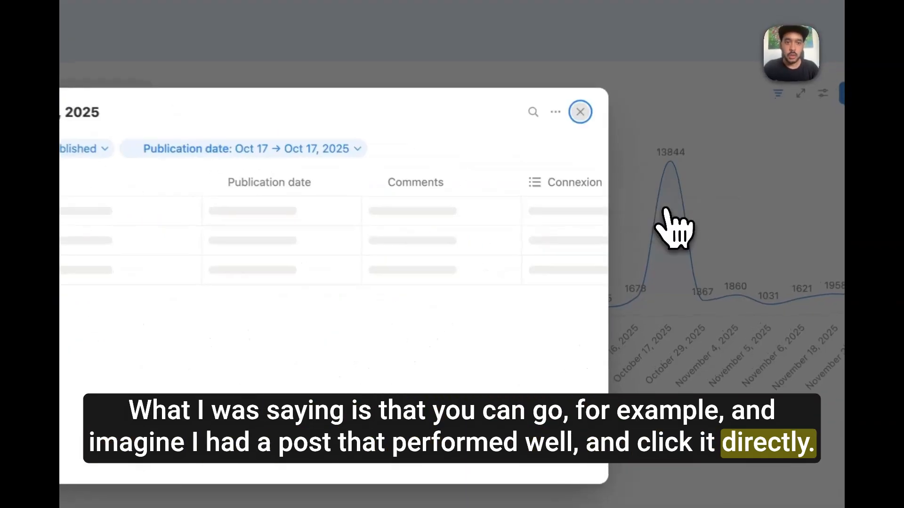
pyautogui.hscroll(10, 452, 204)
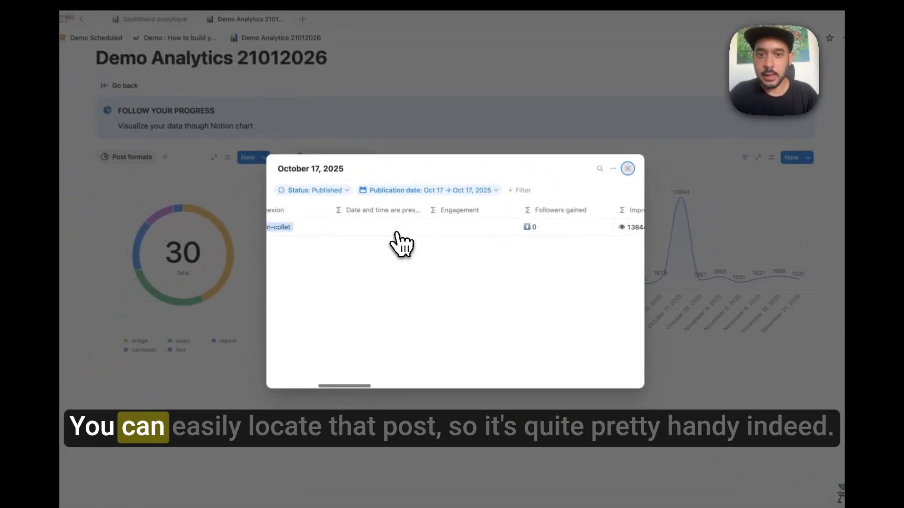
pyautogui.hscroll(5, 401, 243)
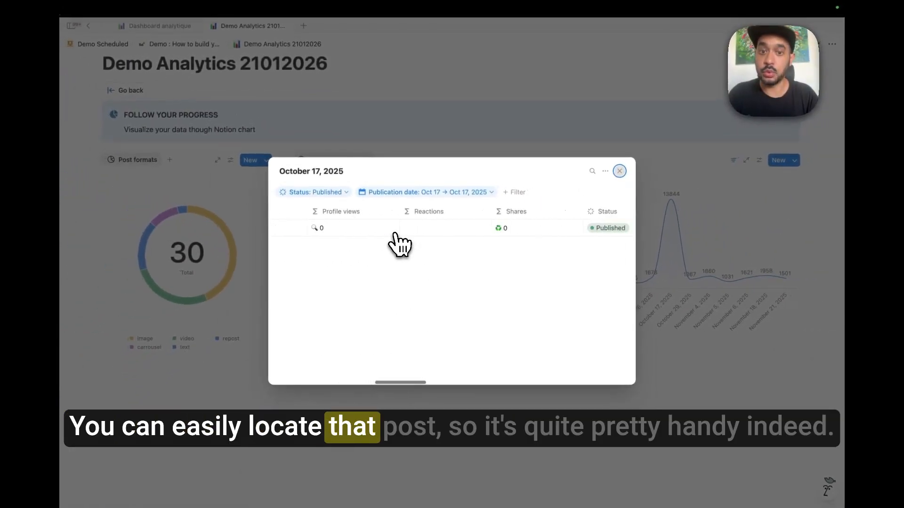
pyautogui.hscroll(3, 399, 244)
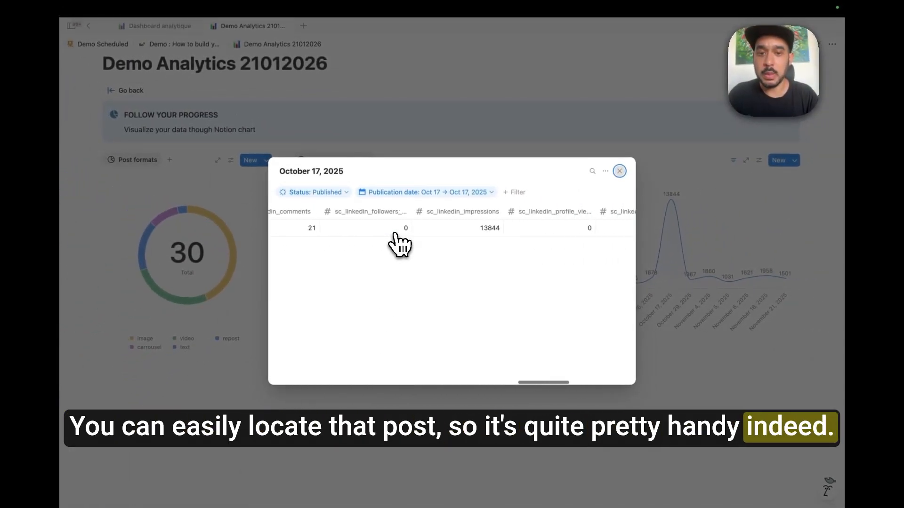
pyautogui.hscroll(-8, 399, 243)
pyautogui.hscroll(-5, 398, 244)
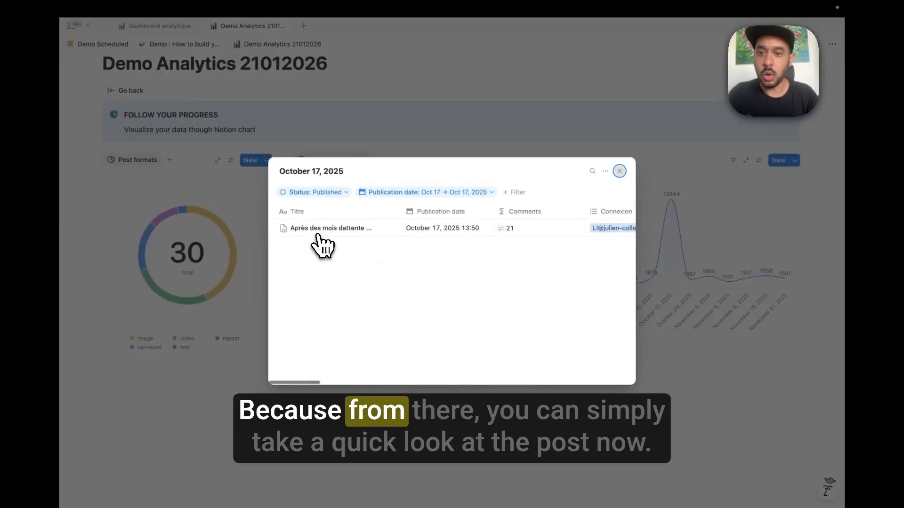
# Step: Open the October 17, 2025 post's page and examine its text, attached image and LinkedIn statistics
pyautogui.click(374, 229)
pyautogui.scroll(-10, 470, 292)
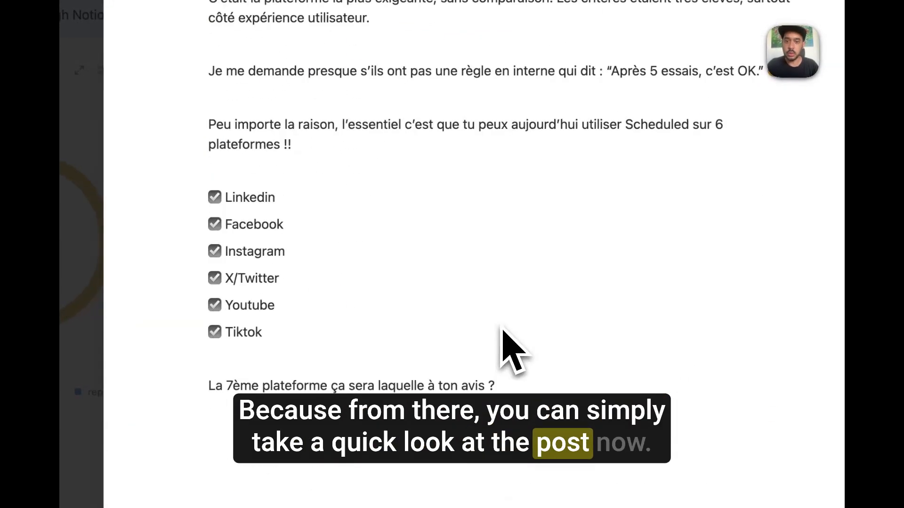
pyautogui.scroll(5, 503, 330)
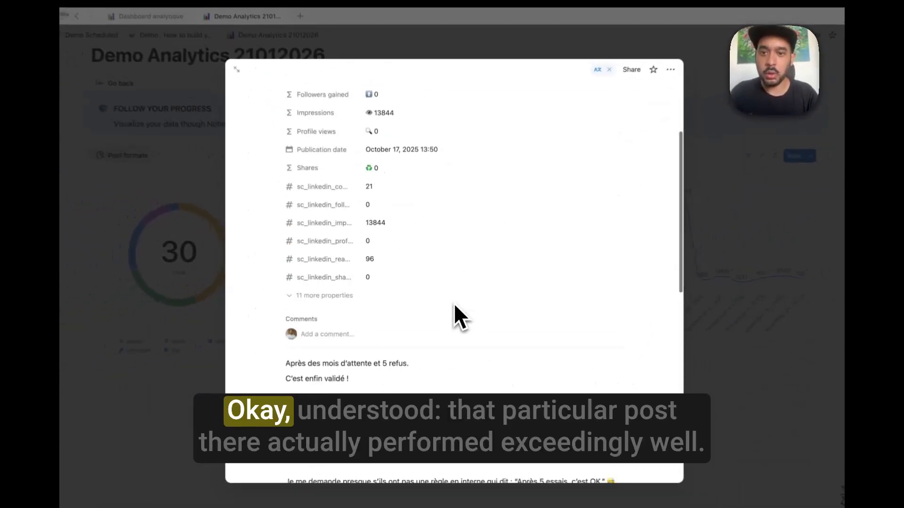
pyautogui.scroll(-10, 452, 306)
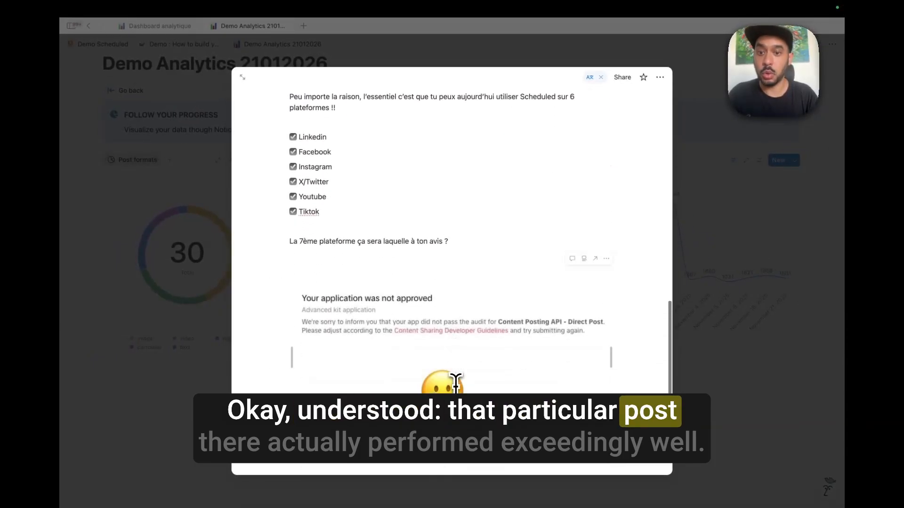
pyautogui.scroll(-1, 455, 381)
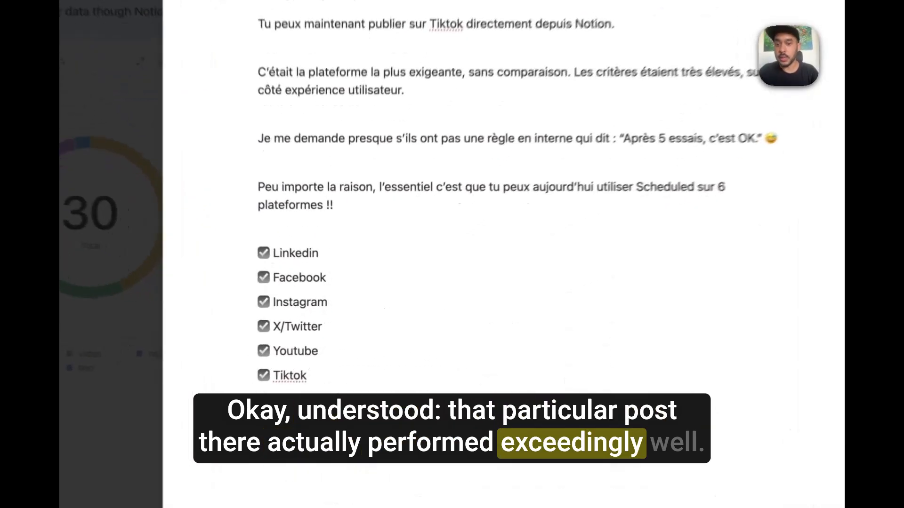
pyautogui.moveTo(464, 366); pyautogui.dragTo(314, 167)
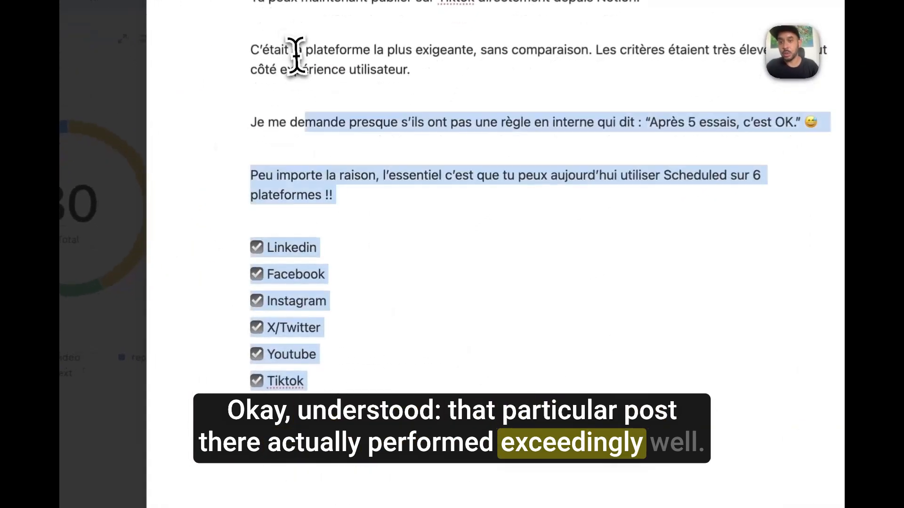
pyautogui.scroll(4, 320, 183)
pyautogui.scroll(5, 316, 122)
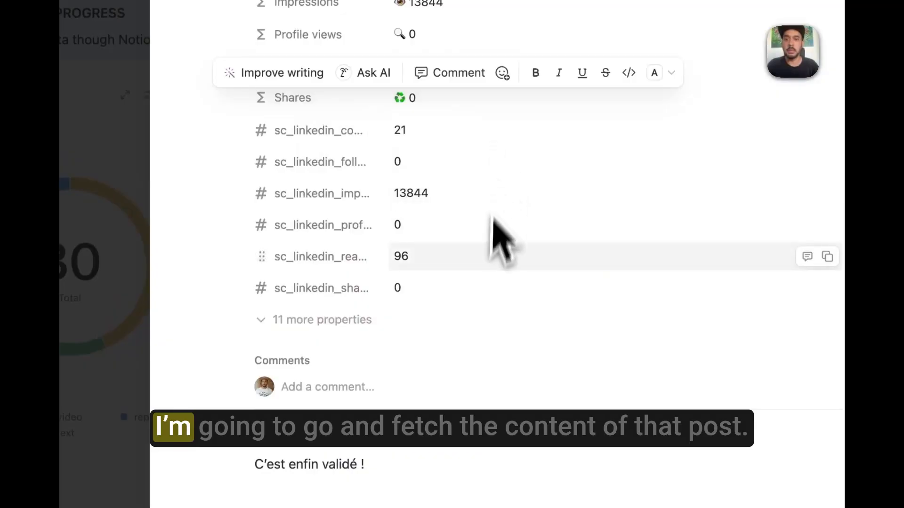
# Step: Reveal the post's hidden properties, look through them and open the link to the published LinkedIn post
pyautogui.scroll(5, 492, 250)
pyautogui.scroll(-3, 518, 283)
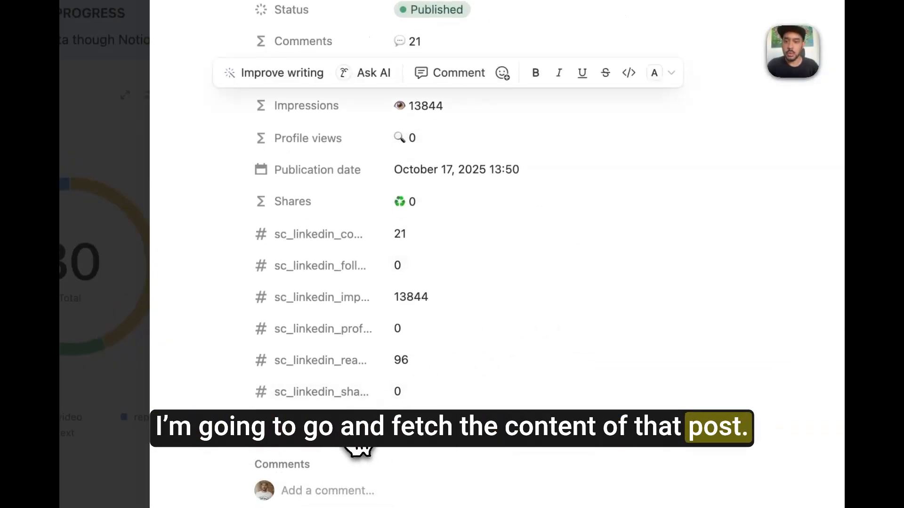
pyautogui.click(356, 443)
pyautogui.scroll(-6, 357, 443)
pyautogui.scroll(-2, 452, 236)
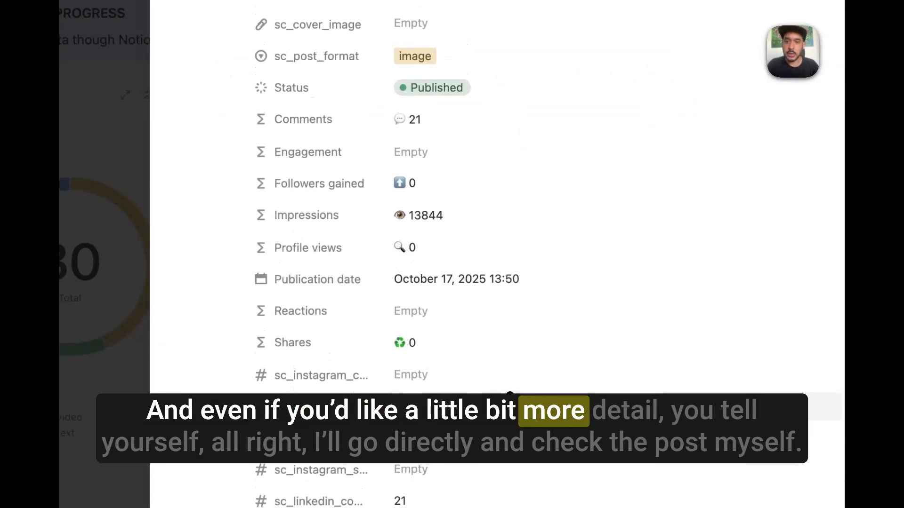
pyautogui.scroll(5, 485, 282)
pyautogui.click(443, 121)
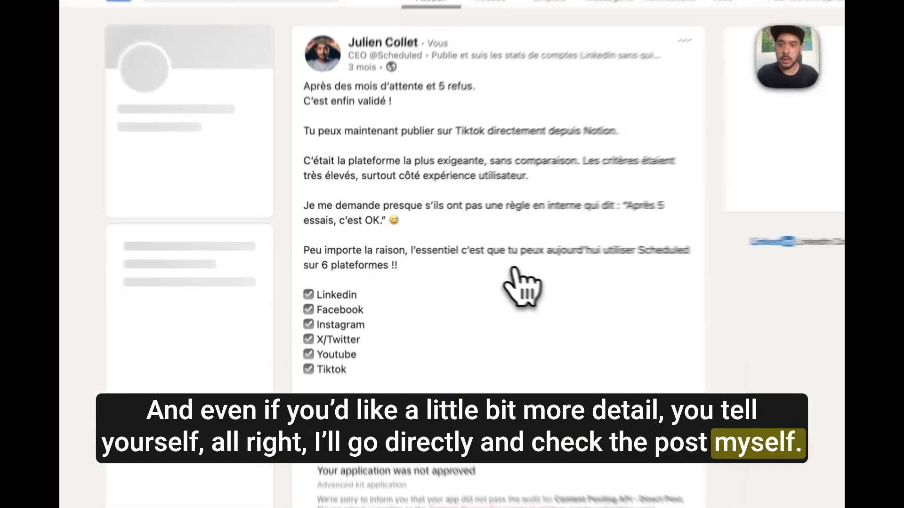
# Step: Examine the published LinkedIn post's content, reactions and impressions, switch back to Notion and close the October 17, 2025 data
pyautogui.scroll(-5, 452, 266)
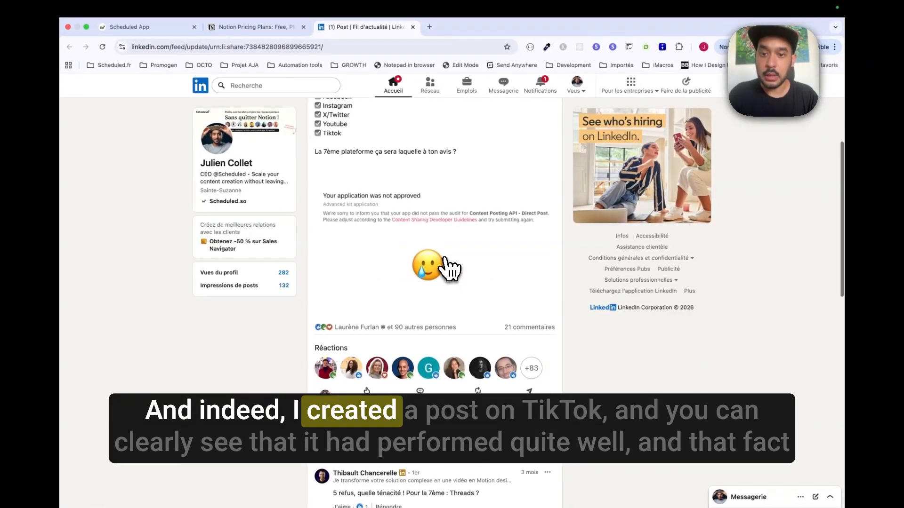
pyautogui.scroll(3, 449, 268)
pyautogui.scroll(-4, 450, 268)
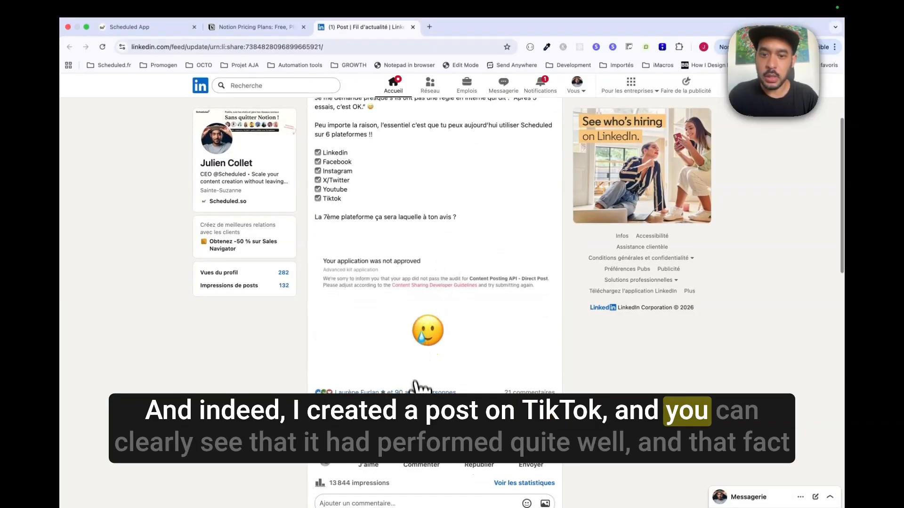
pyautogui.scroll(-3, 416, 386)
pyautogui.scroll(4, 460, 323)
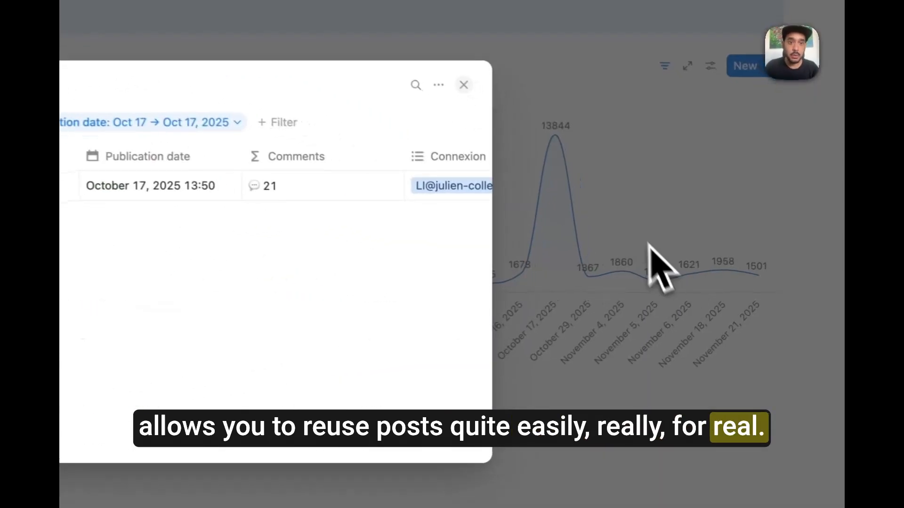
pyautogui.click(651, 266)
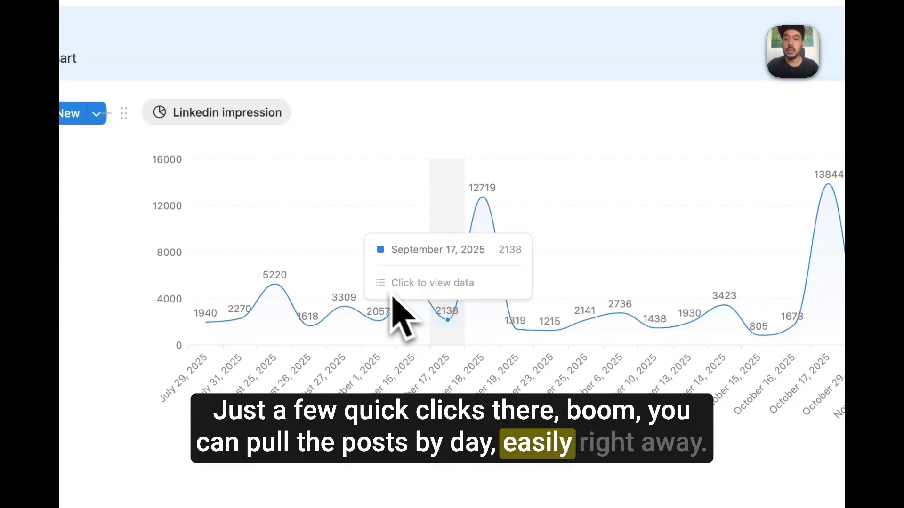
# Step: Look at the date grouping options for Publication date on the Linkedin impression chart's x-axis and close the settings without changes
pyautogui.click(705, 88)
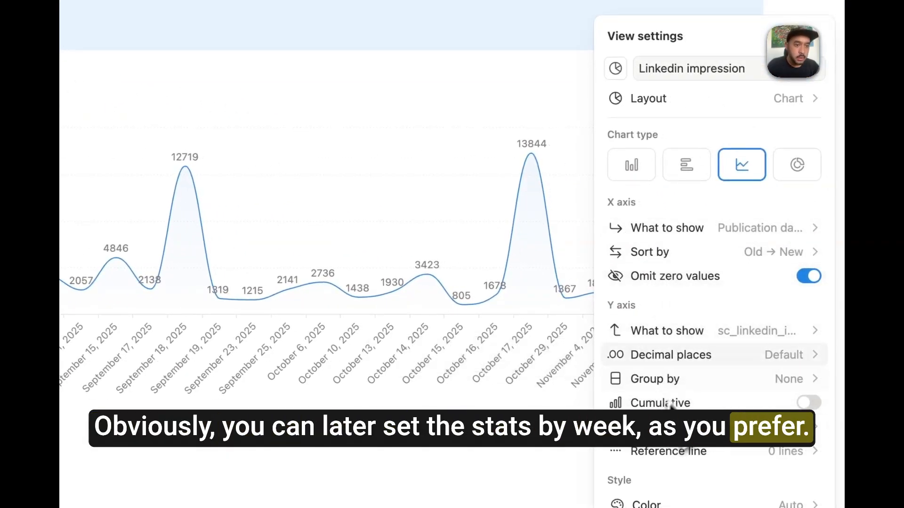
pyautogui.click(692, 231)
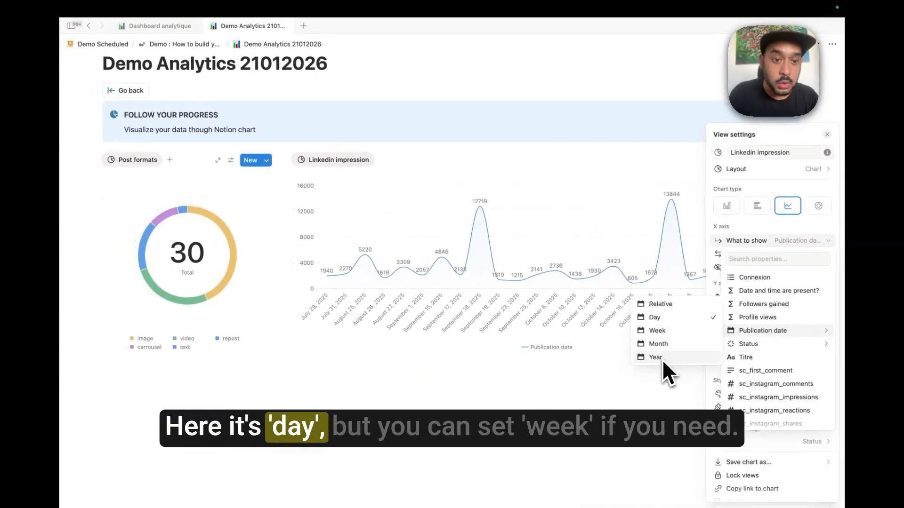
pyautogui.click(694, 111)
pyautogui.click(692, 110)
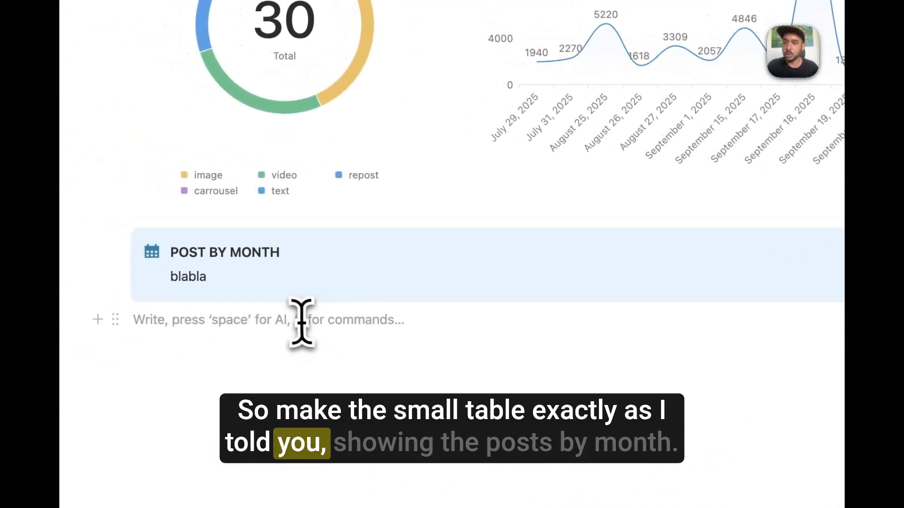
# Step: Correct the lower callout's heading to POSTS BY MONTH and add below it a table view linked to DB - Content demo 21012026
pyautogui.click(210, 254)
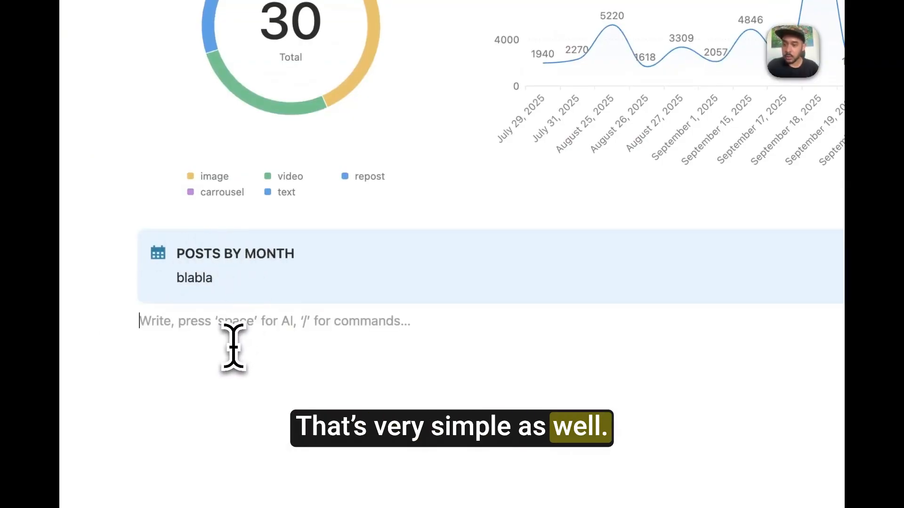
pyautogui.write('/table')
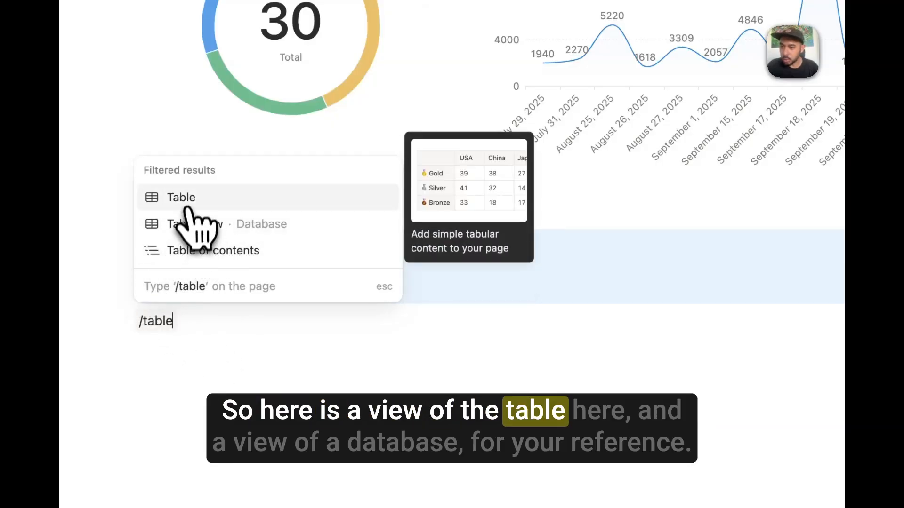
pyautogui.click(204, 225)
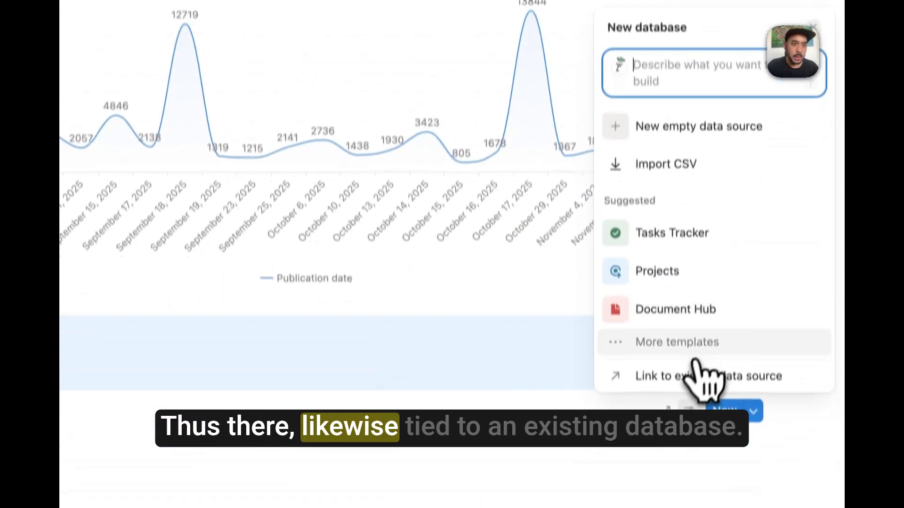
pyautogui.click(711, 349)
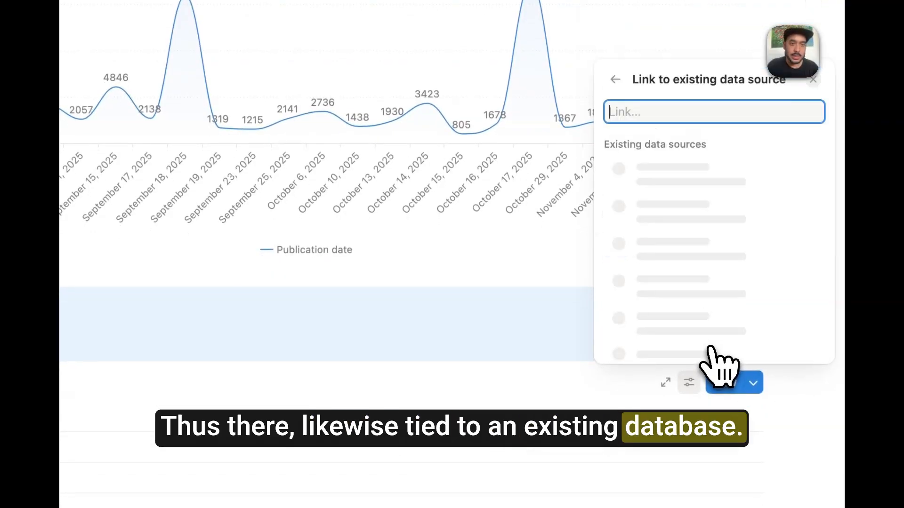
pyautogui.click(708, 233)
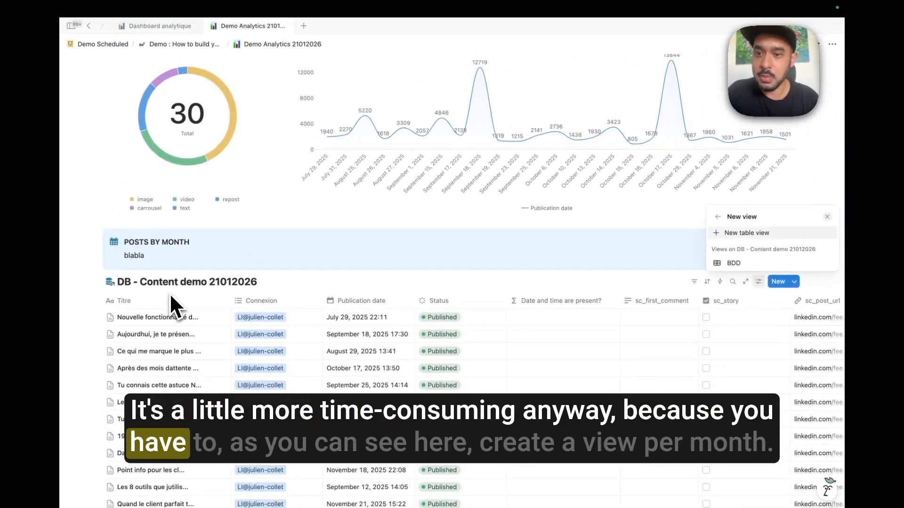
# Step: Check the monthly post views on the Dashboard analytique page, return to the demo page and hide the linked table's database title
pyautogui.click(160, 26)
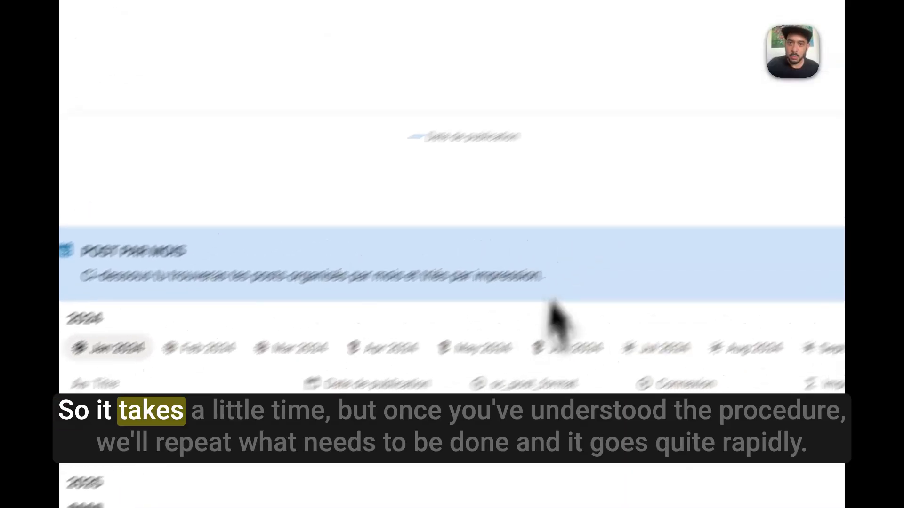
pyautogui.click(389, 63)
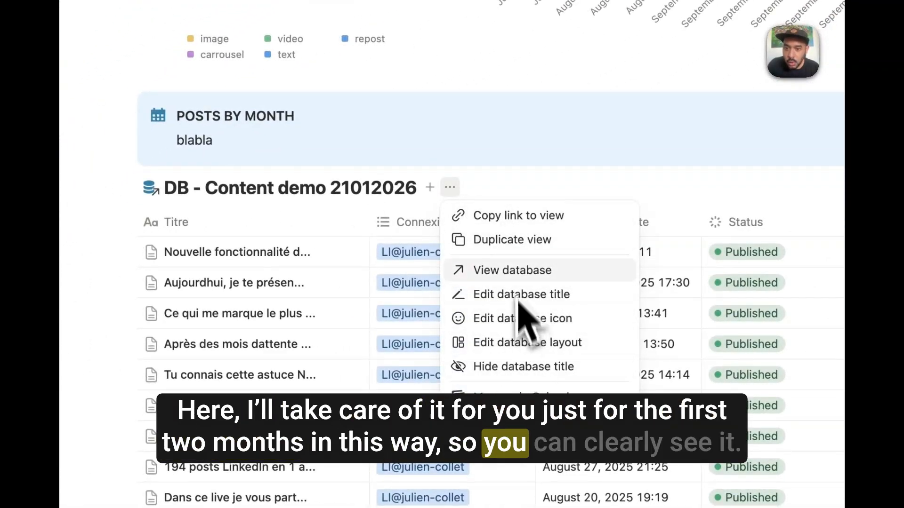
pyautogui.click(506, 367)
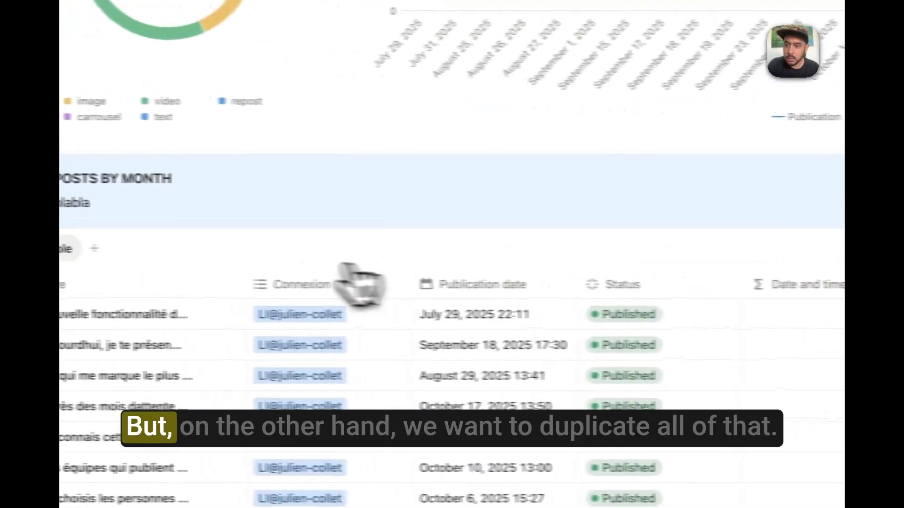
# Step: Add a second table view under POSTS BY MONTH and check the month-based view names on the Dashboard analytique page
pyautogui.click(183, 232)
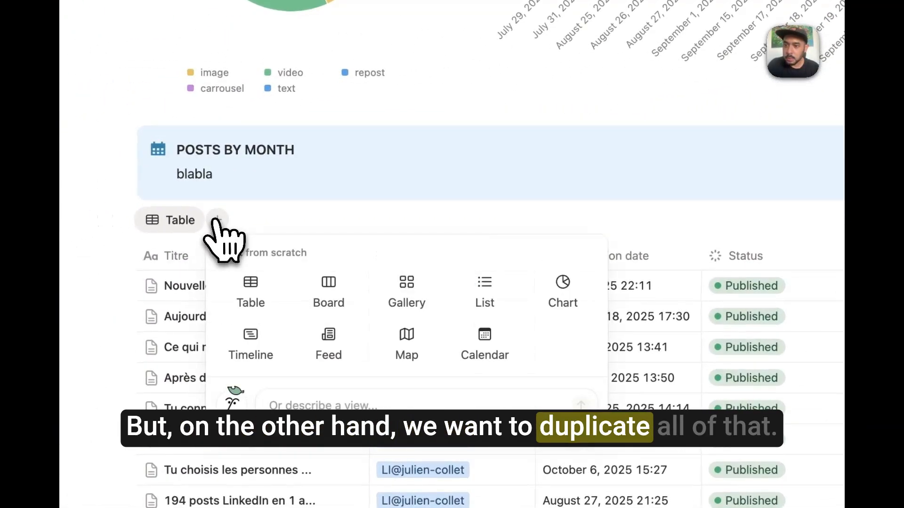
pyautogui.click(256, 295)
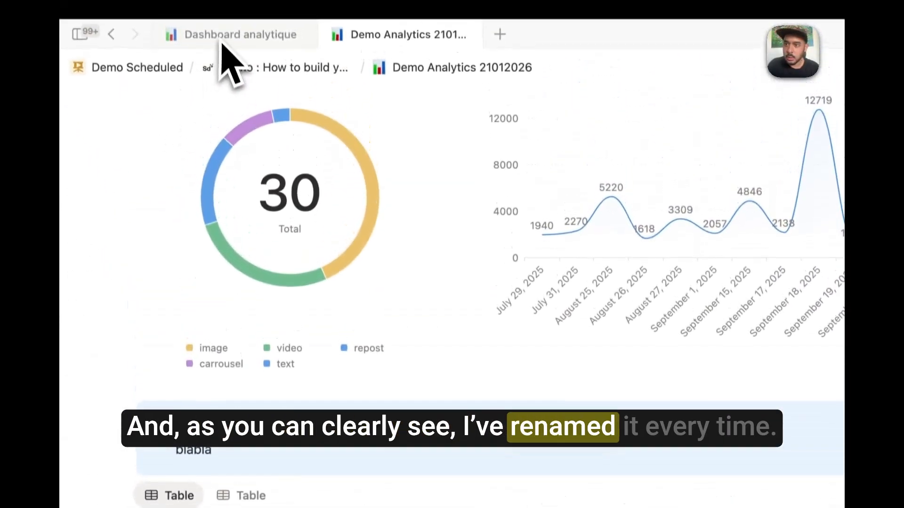
pyautogui.click(228, 60)
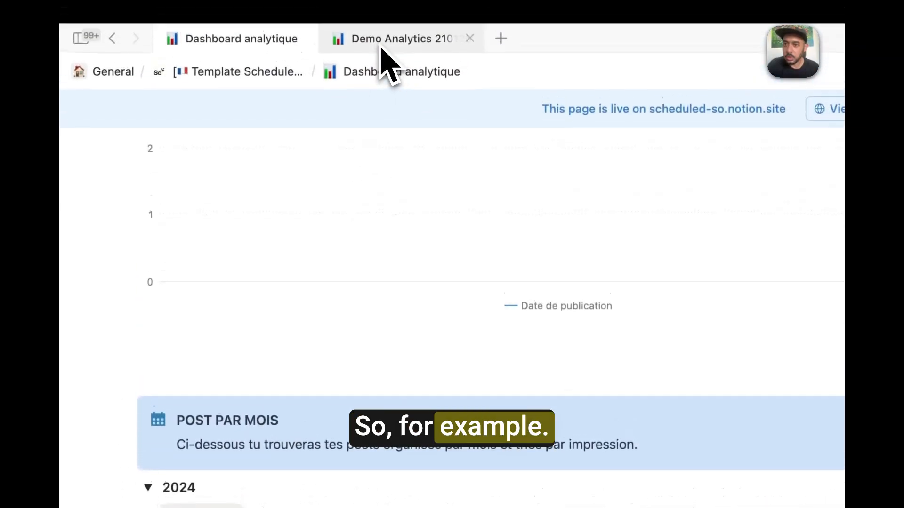
pyautogui.click(381, 46)
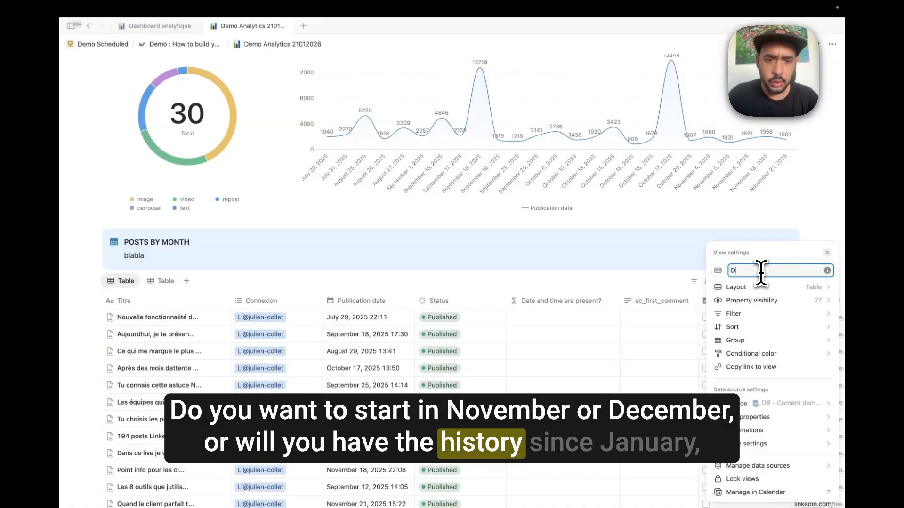
# Step: Name the two table views Nov 2025 and Dec 2025 and give the Dec 2025 view a snowflake icon
pyautogui.write('v')
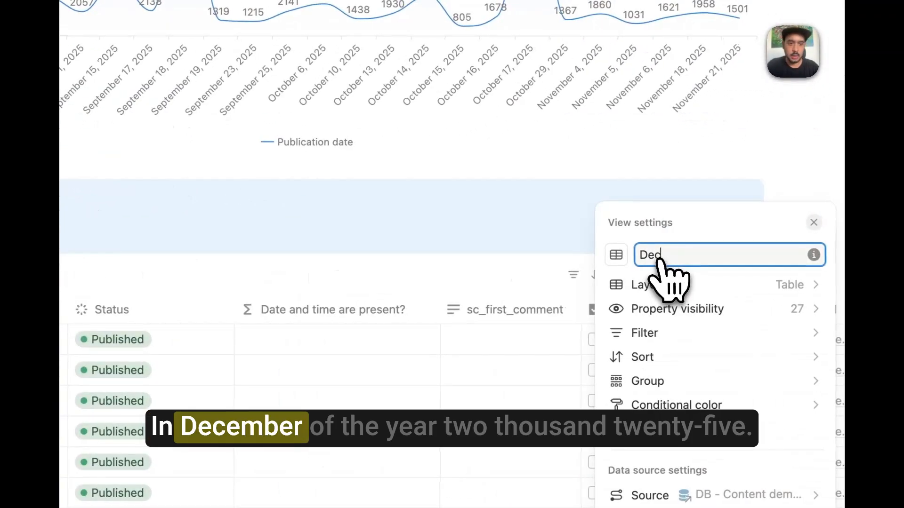
pyautogui.write('2025')
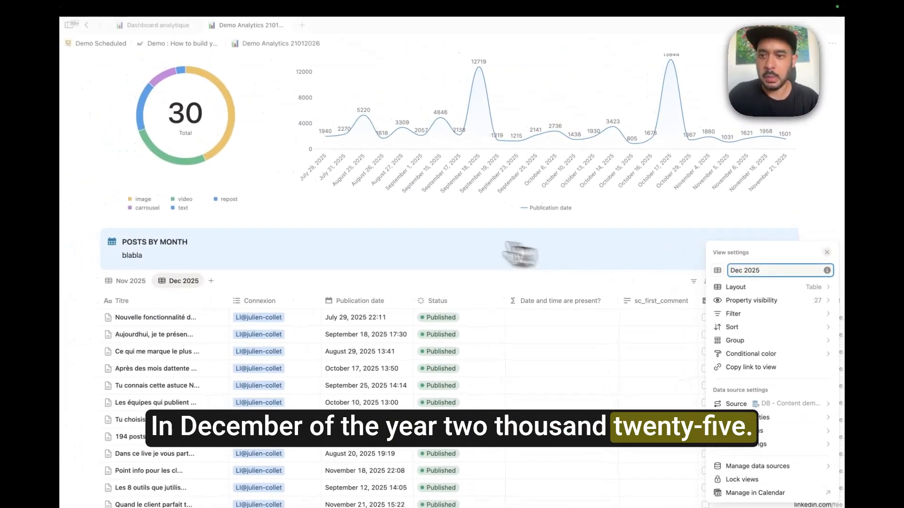
pyautogui.click(717, 271)
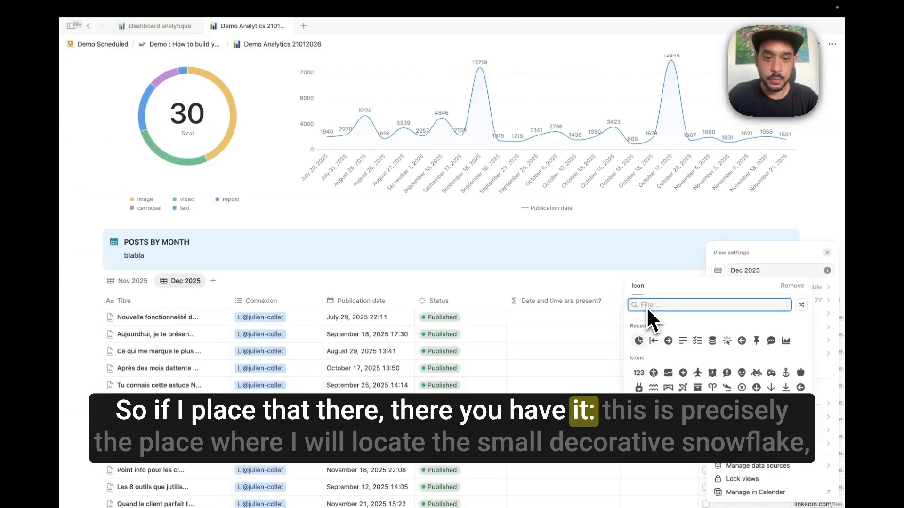
pyautogui.write('sno')
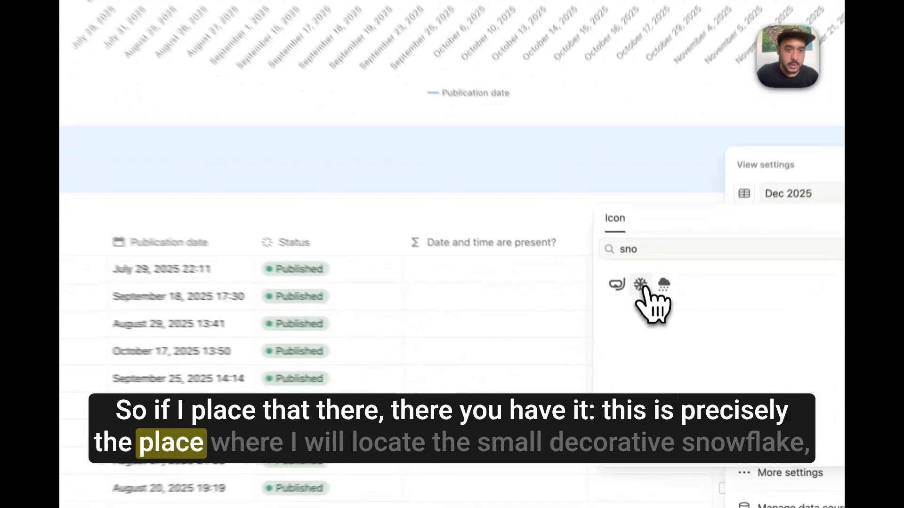
pyautogui.click(654, 326)
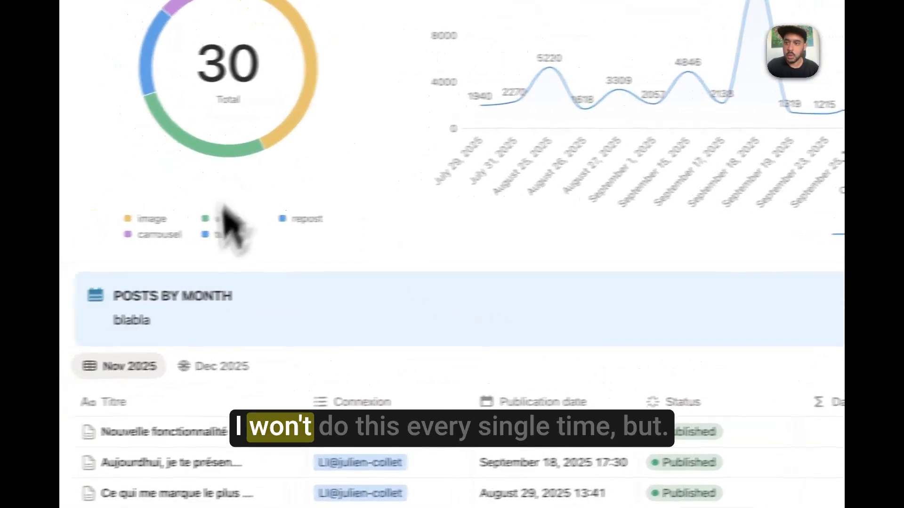
pyautogui.scroll(-2, 255, 347)
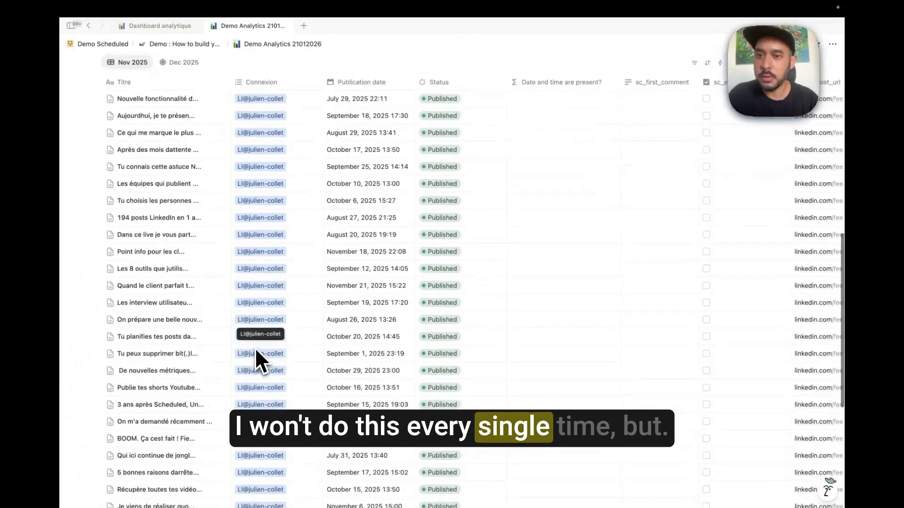
pyautogui.scroll(3, 255, 348)
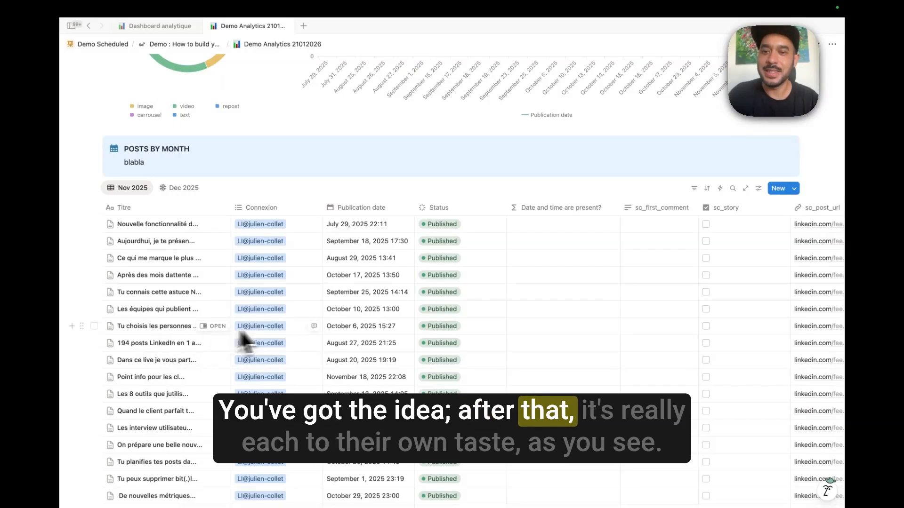
pyautogui.scroll(-2, 282, 339)
pyautogui.scroll(1, 193, 239)
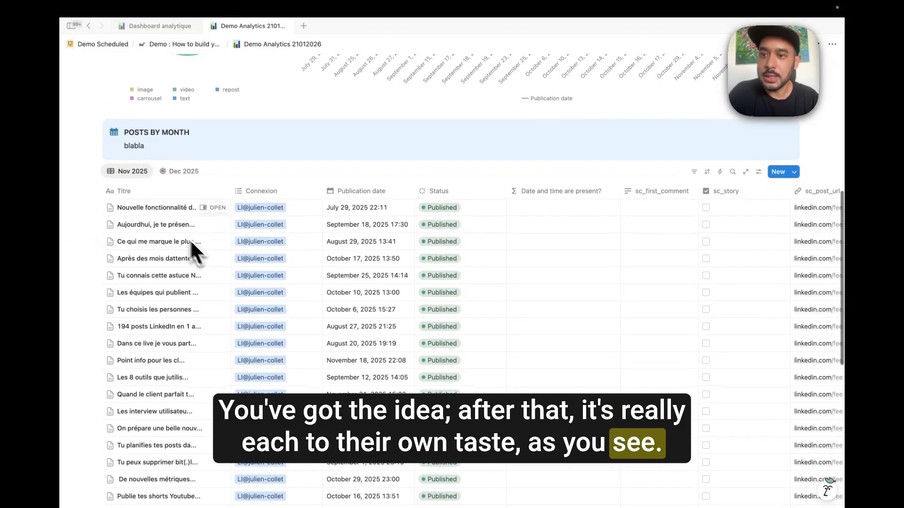
# Step: Filter the Nov 2025 view to posts whose Publication date is between 2025/11/01 and 2025/11/30
pyautogui.click(130, 171)
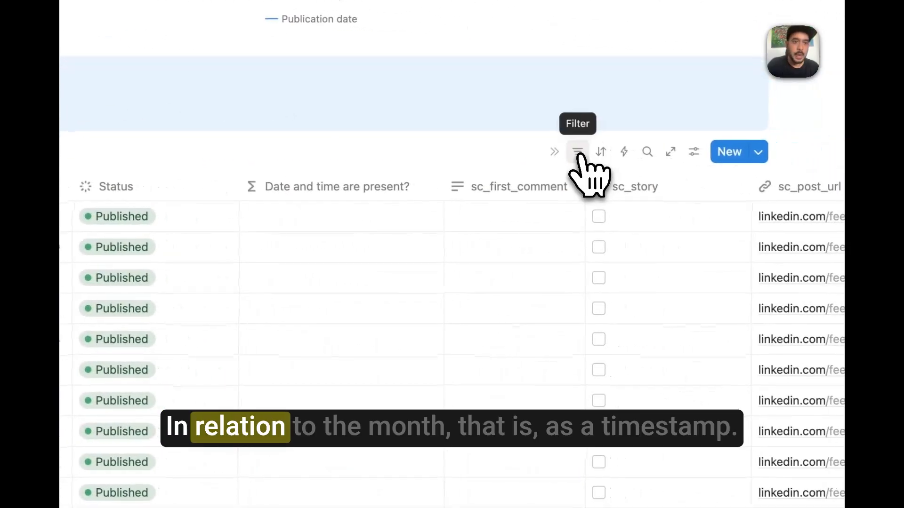
pyautogui.click(578, 152)
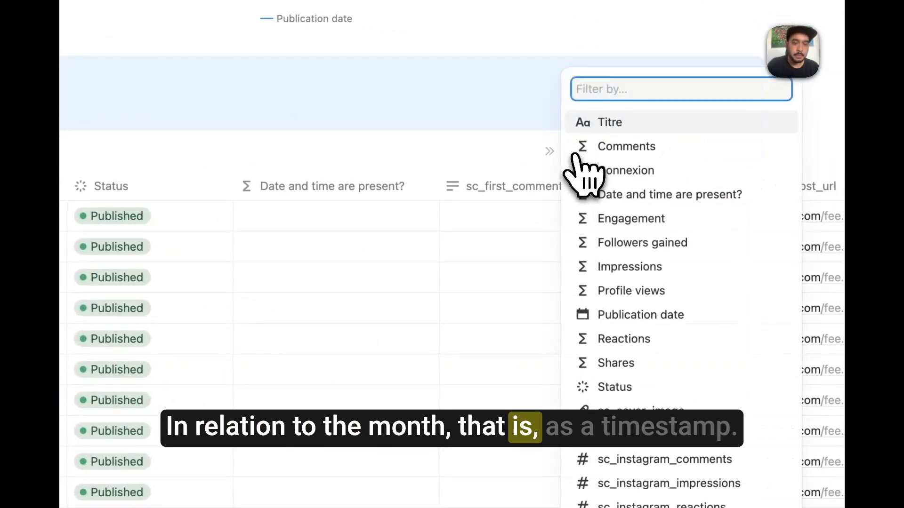
pyautogui.click(661, 321)
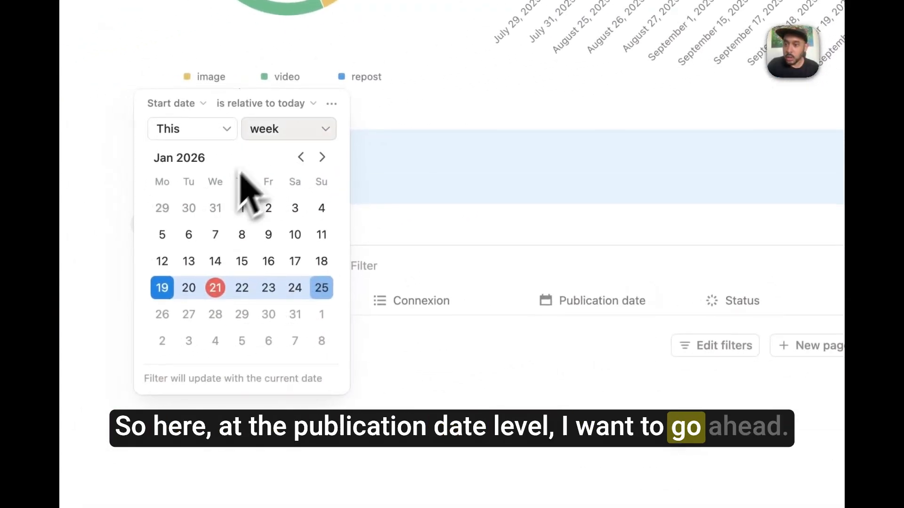
pyautogui.click(244, 104)
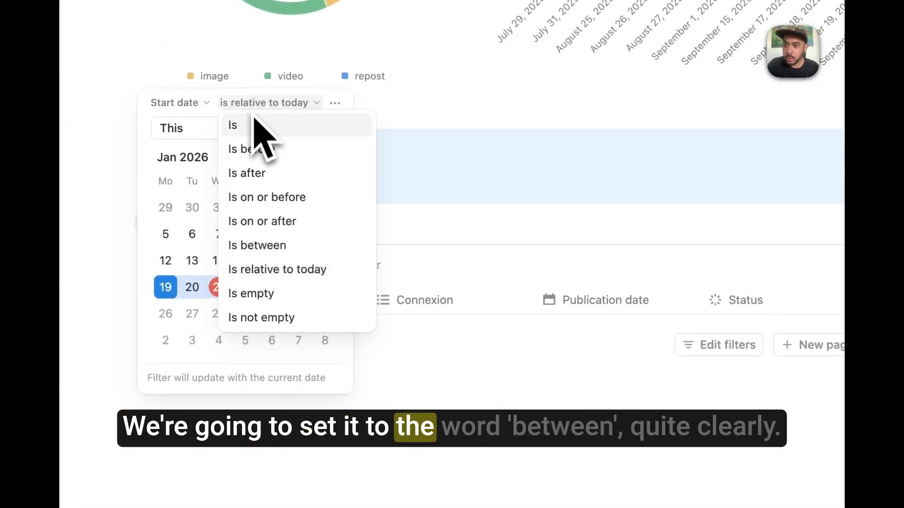
pyautogui.click(275, 246)
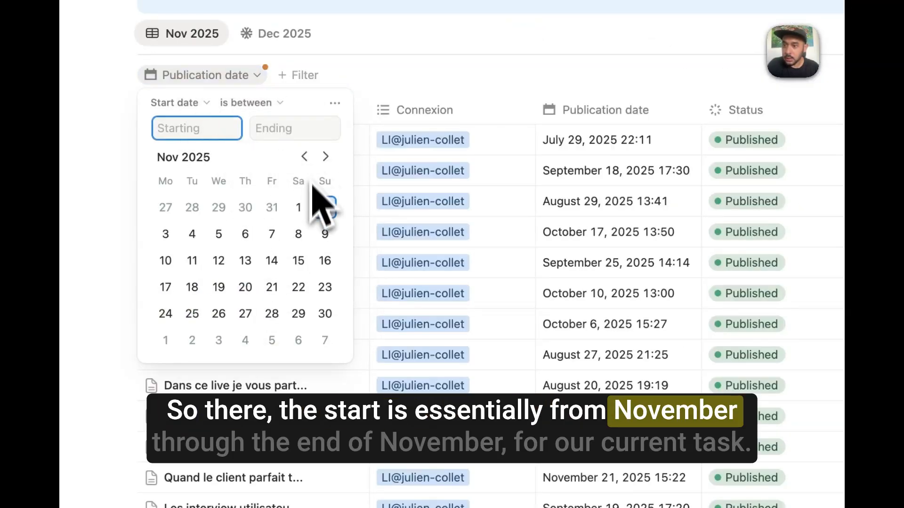
pyautogui.click(307, 209)
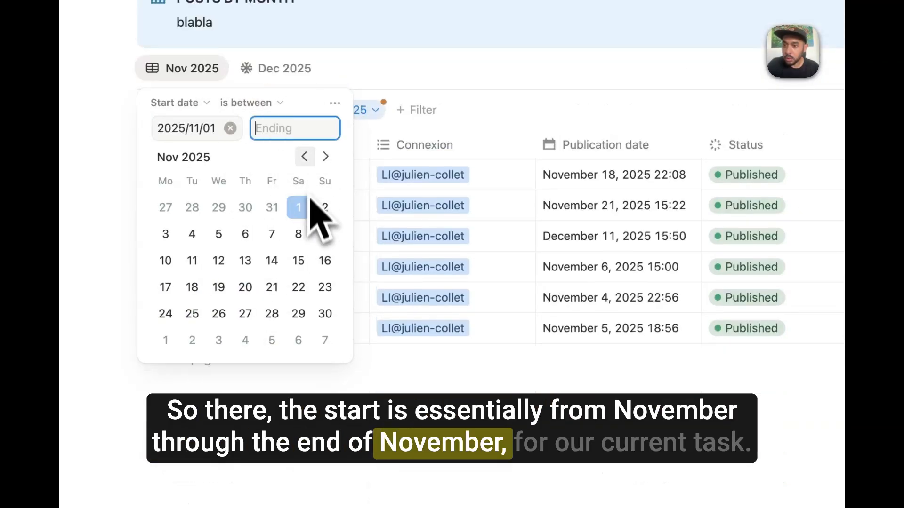
pyautogui.click(325, 314)
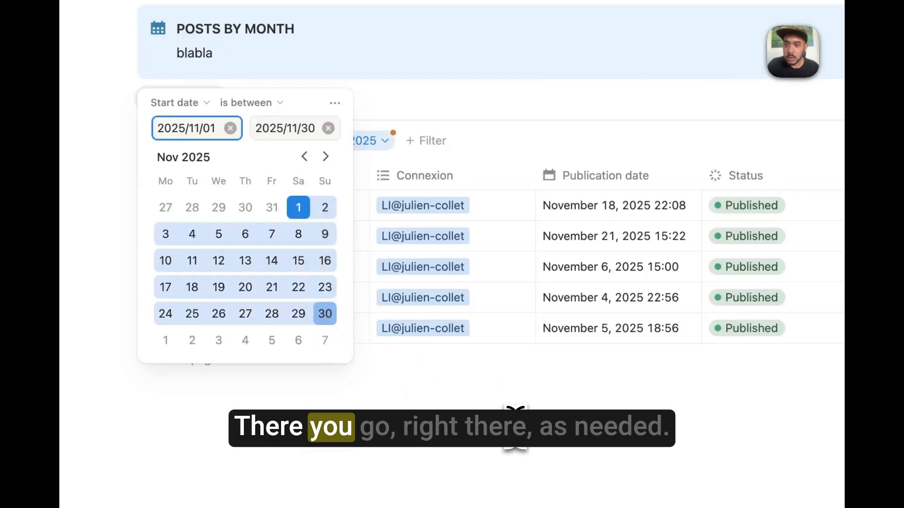
pyautogui.click(515, 426)
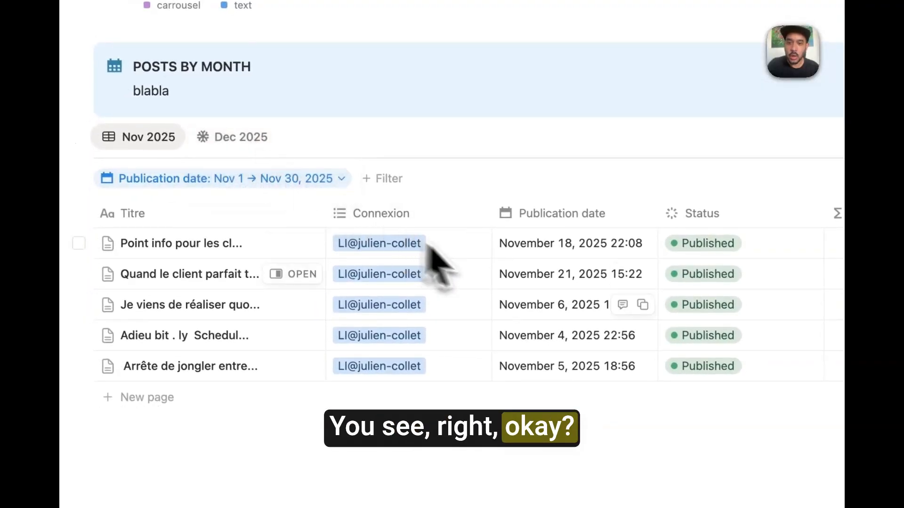
# Step: Hide the Date and time are present?, sc_first_comment, sc_story and sc_cover_image properties in the Nov 2025 table
pyautogui.click(641, 106)
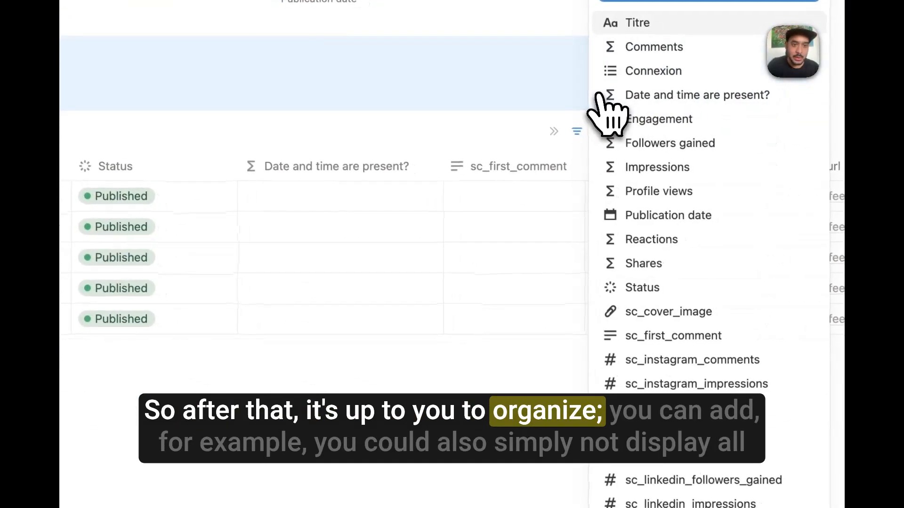
pyautogui.click(478, 466)
pyautogui.click(689, 130)
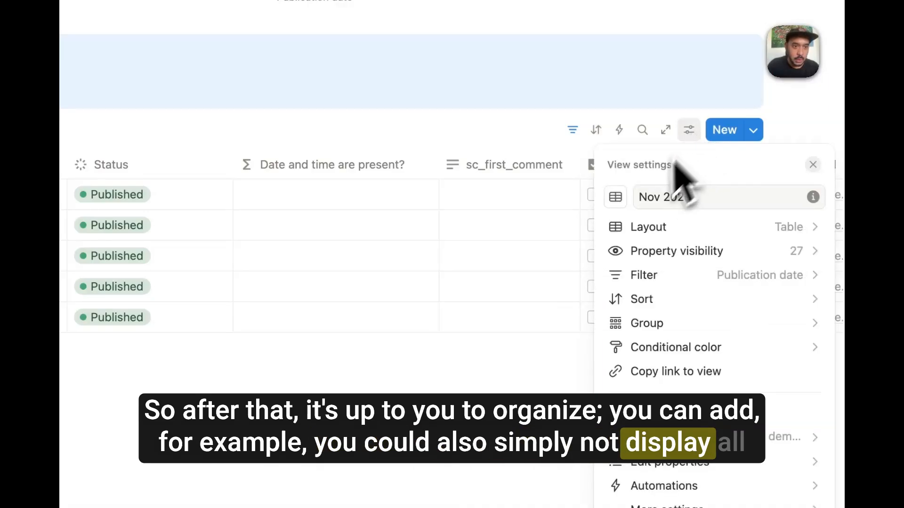
pyautogui.click(676, 263)
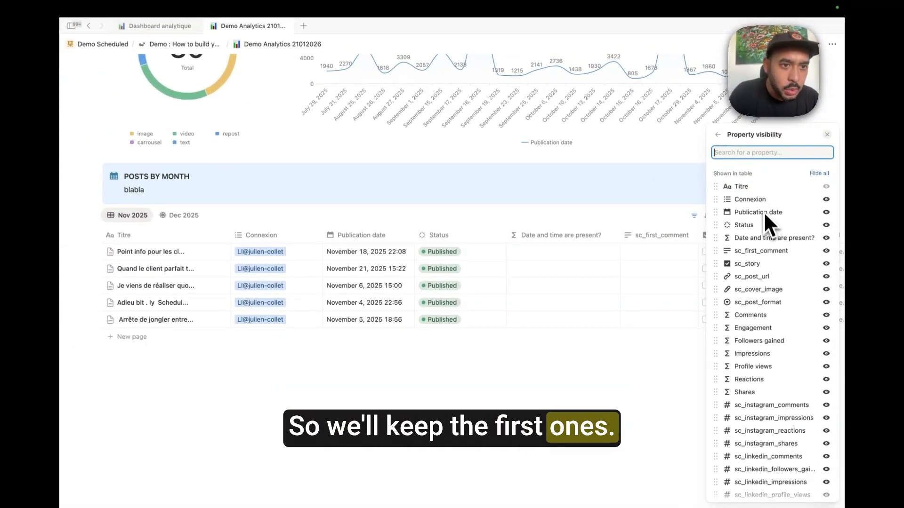
pyautogui.click(826, 238)
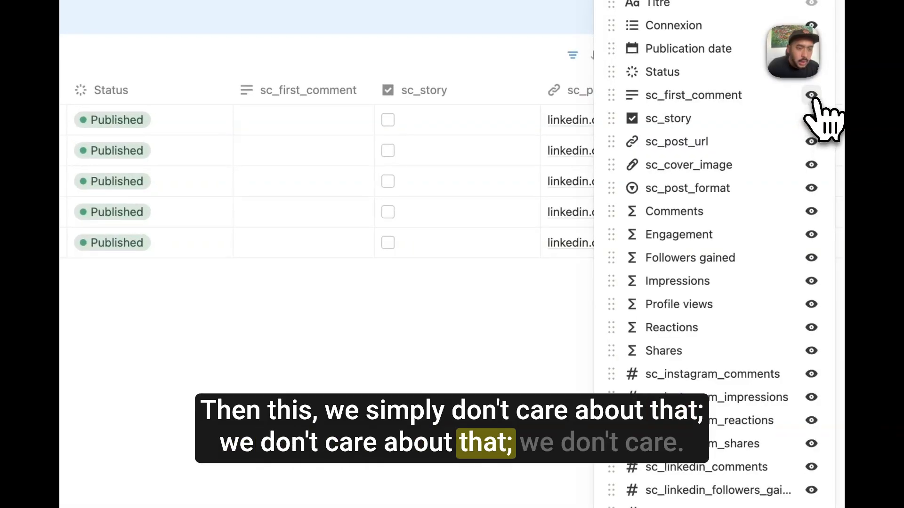
pyautogui.click(810, 96)
pyautogui.click(811, 96)
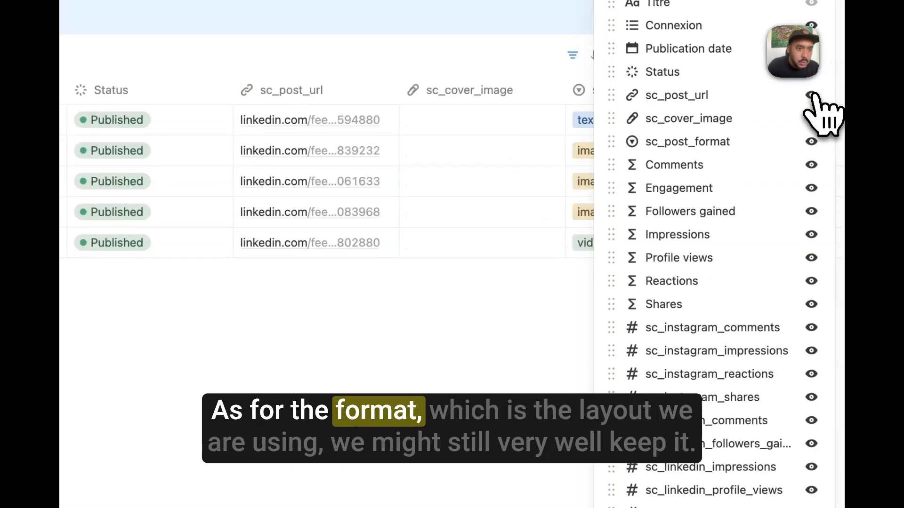
pyautogui.click(810, 119)
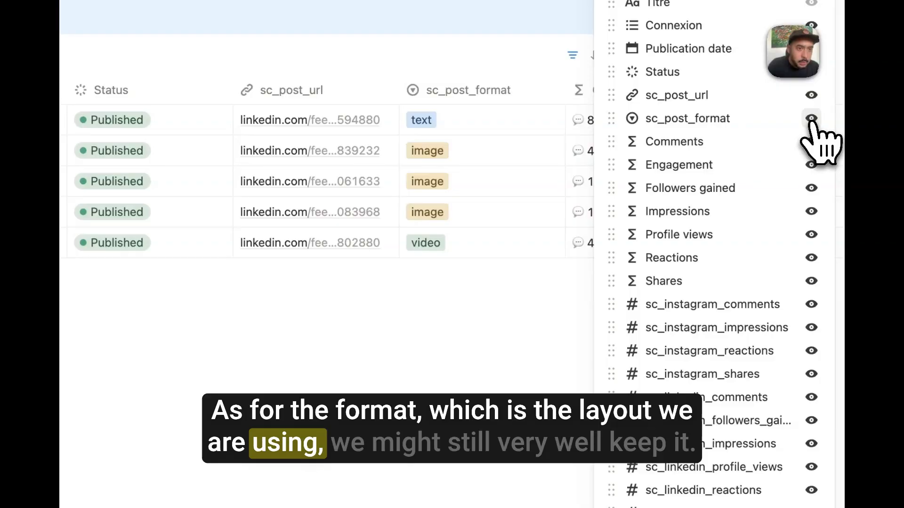
pyautogui.click(810, 118)
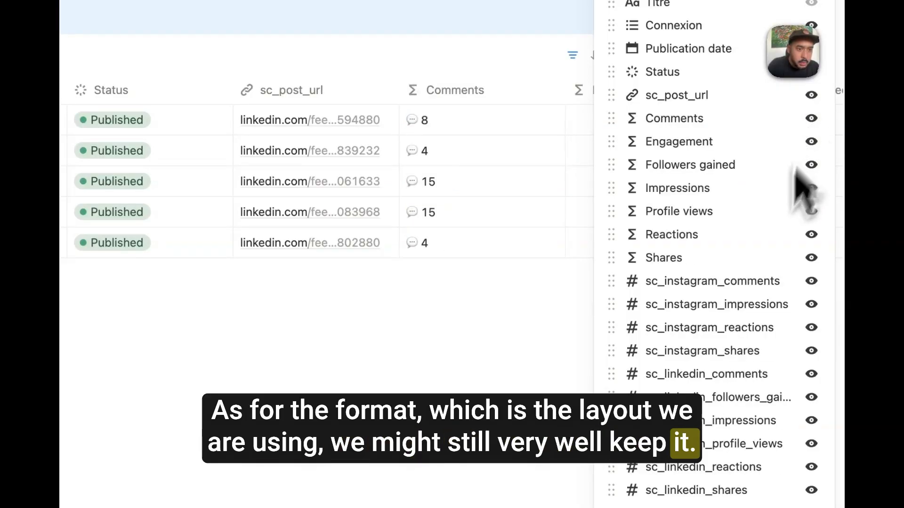
pyautogui.scroll(-3, 800, 197)
pyautogui.click(811, 458)
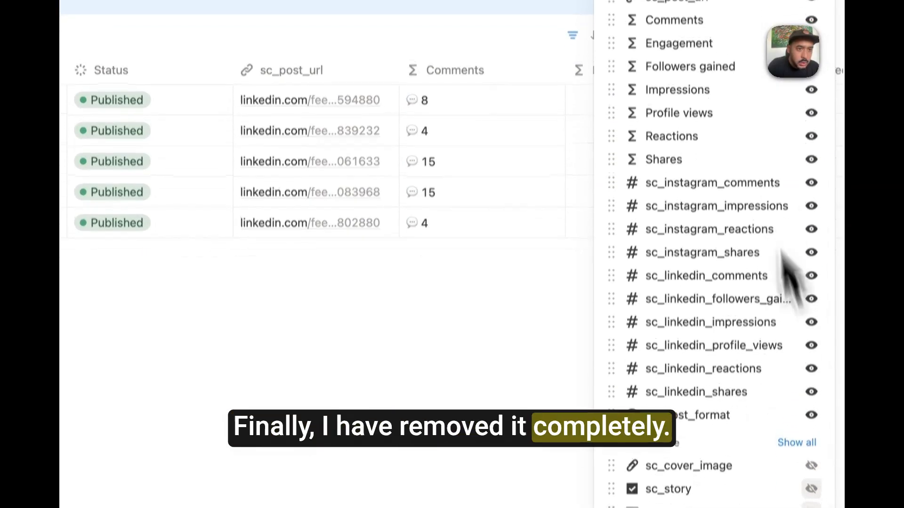
pyautogui.scroll(5, 743, 112)
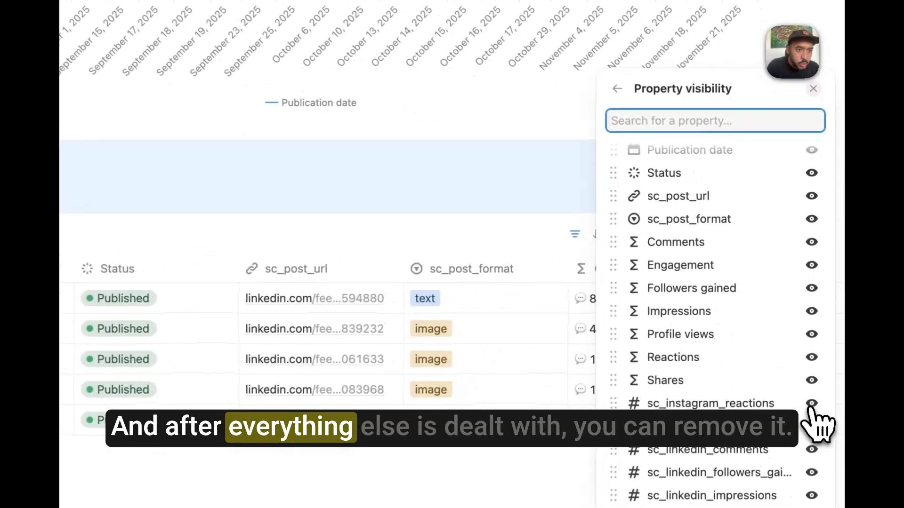
# Step: Hide all sc_instagram and sc_linkedin properties in the Nov 2025 table, close its settings and check the remaining columns
pyautogui.click(811, 404)
pyautogui.click(811, 404)
pyautogui.click(810, 403)
pyautogui.click(811, 403)
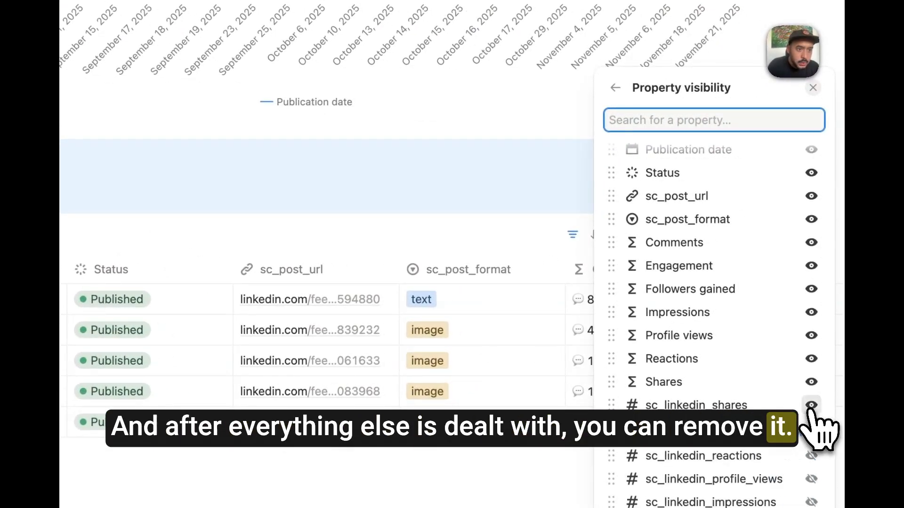
pyautogui.click(811, 406)
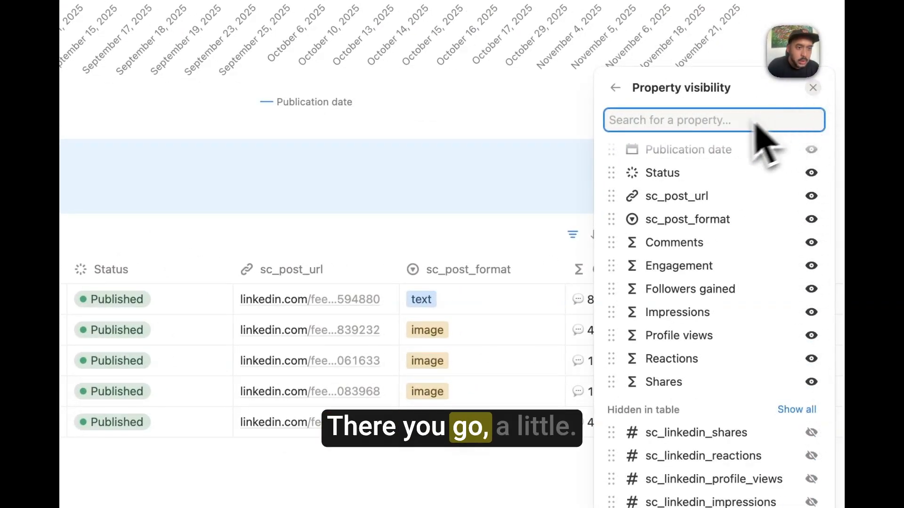
pyautogui.click(620, 88)
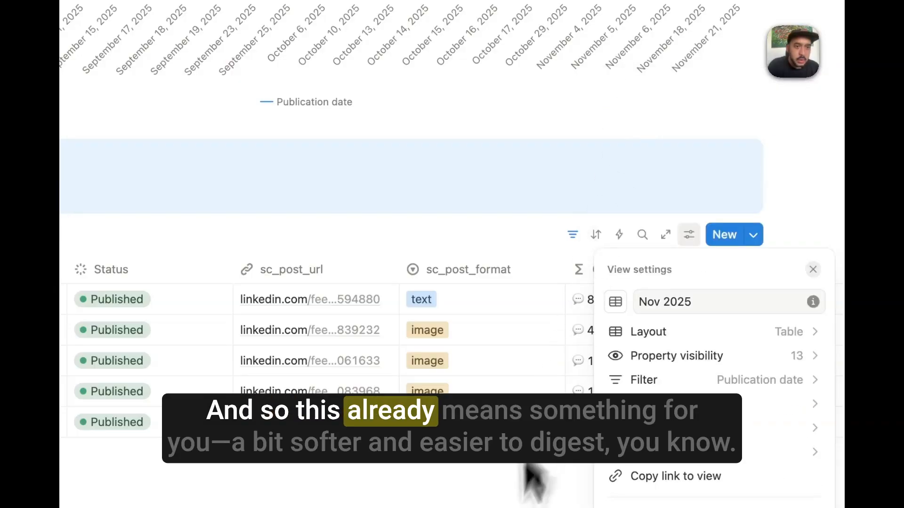
pyautogui.click(520, 480)
pyautogui.hscroll(10, 425, 410)
pyautogui.hscroll(-10, 420, 400)
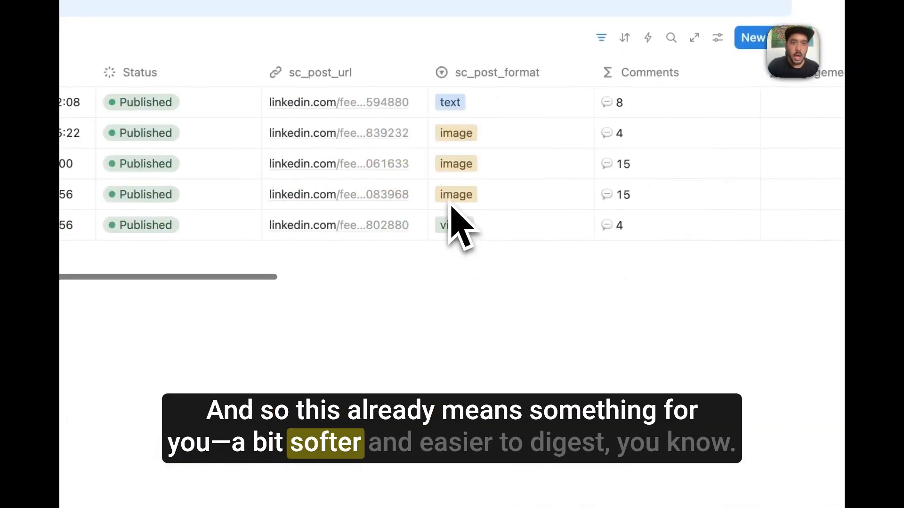
pyautogui.hscroll(8, 450, 205)
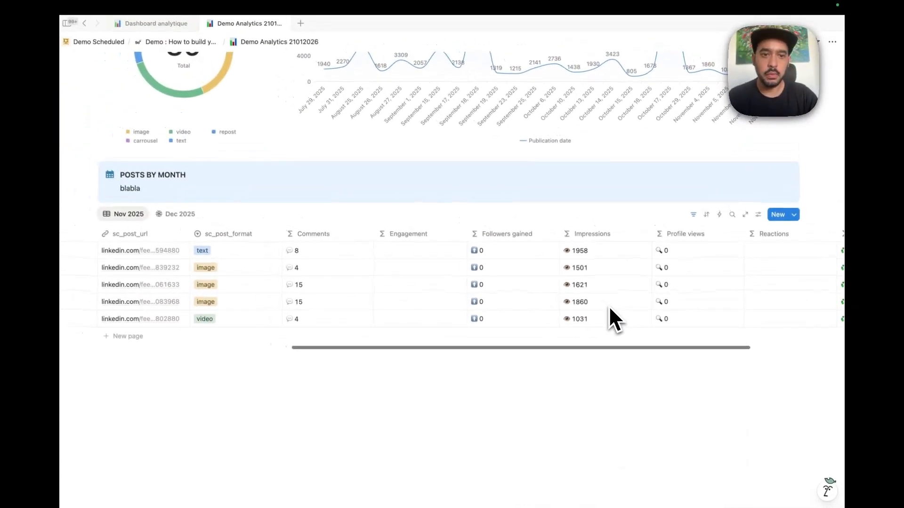
pyautogui.hscroll(-5, 611, 310)
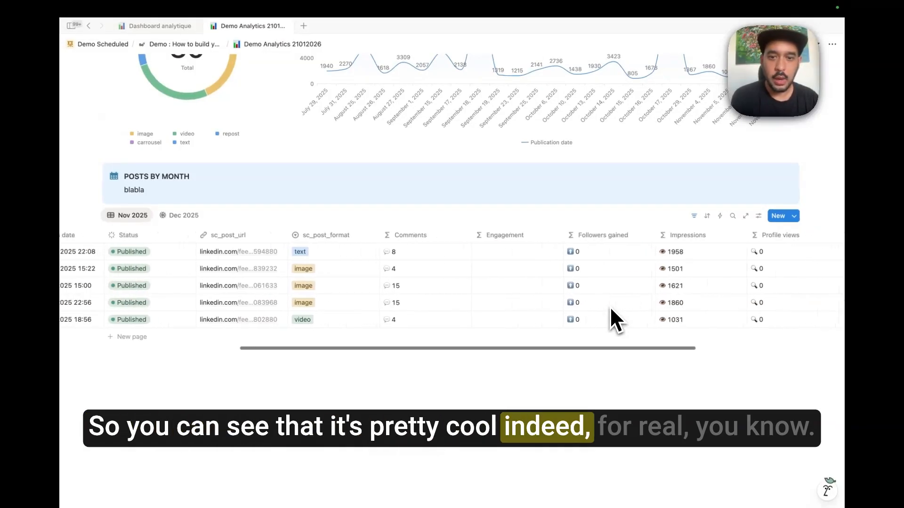
# Step: Sort the Nov 2025 table by Publication date in ascending order
pyautogui.hscroll(-5, 611, 311)
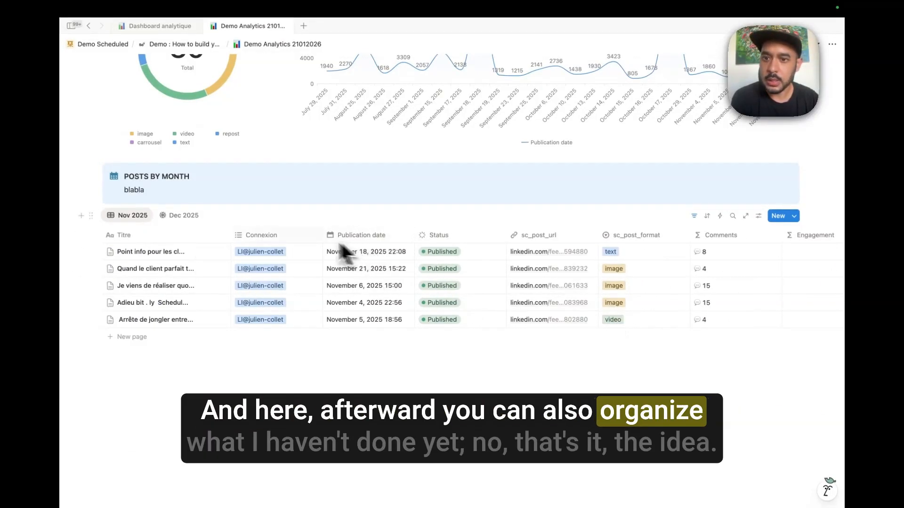
pyautogui.click(706, 216)
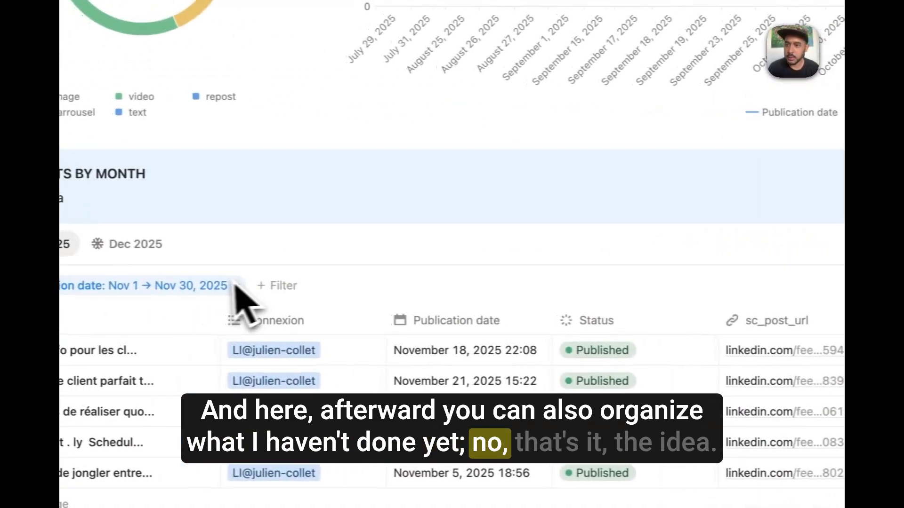
pyautogui.click(656, 257)
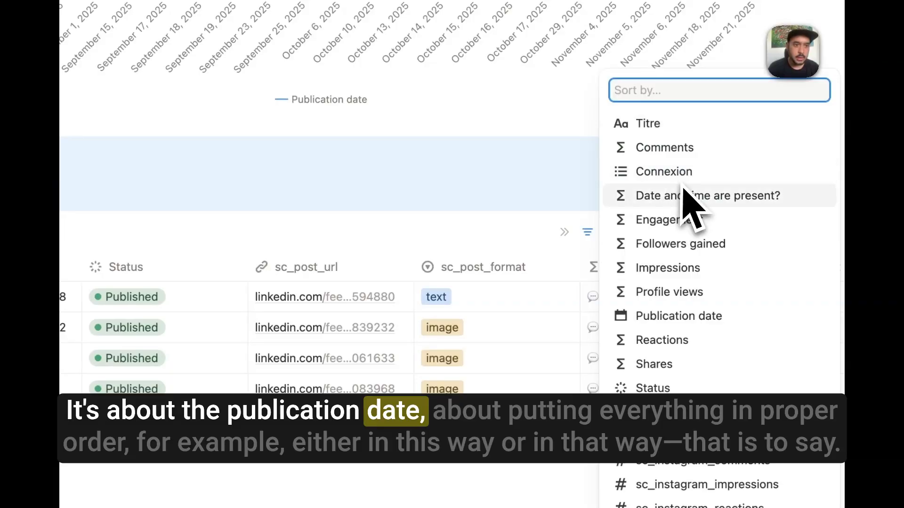
pyautogui.click(689, 318)
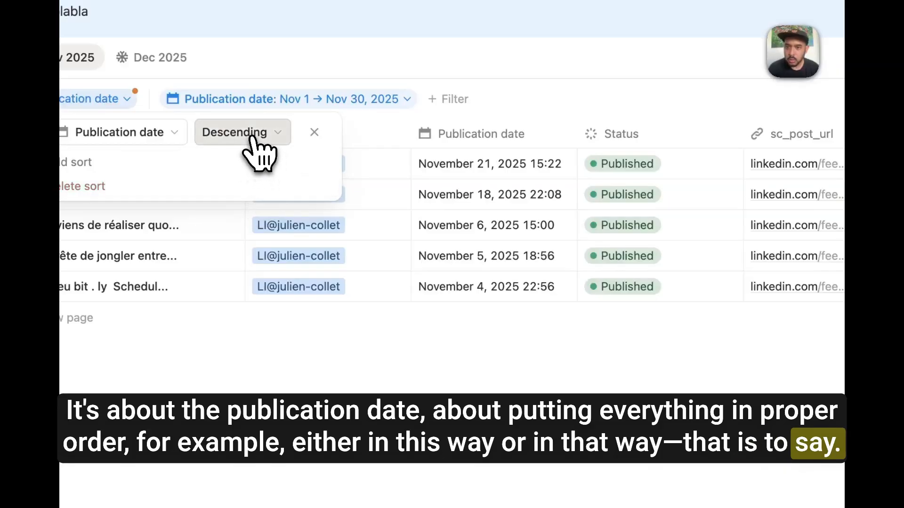
pyautogui.click(235, 160)
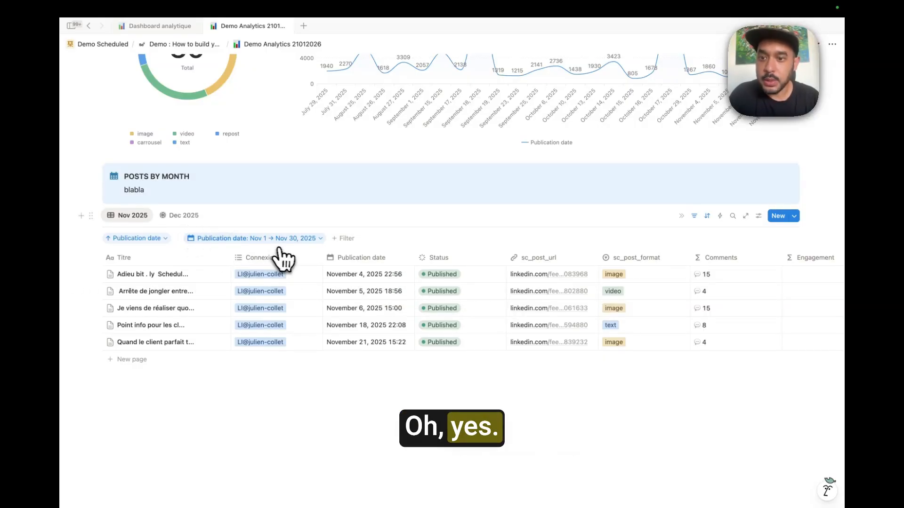
# Step: Filter the Nov 2025 table to posts whose Status is Published and save the filter for everyone
pyautogui.click(344, 238)
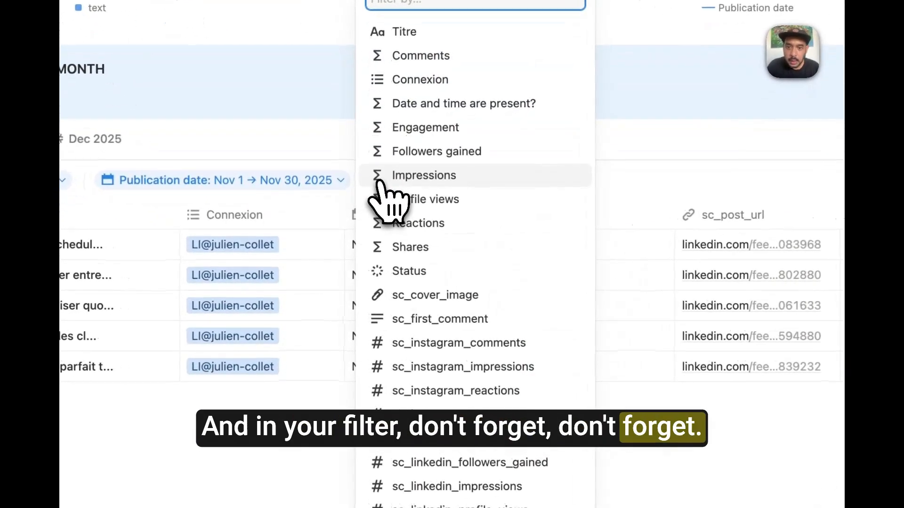
pyautogui.click(424, 271)
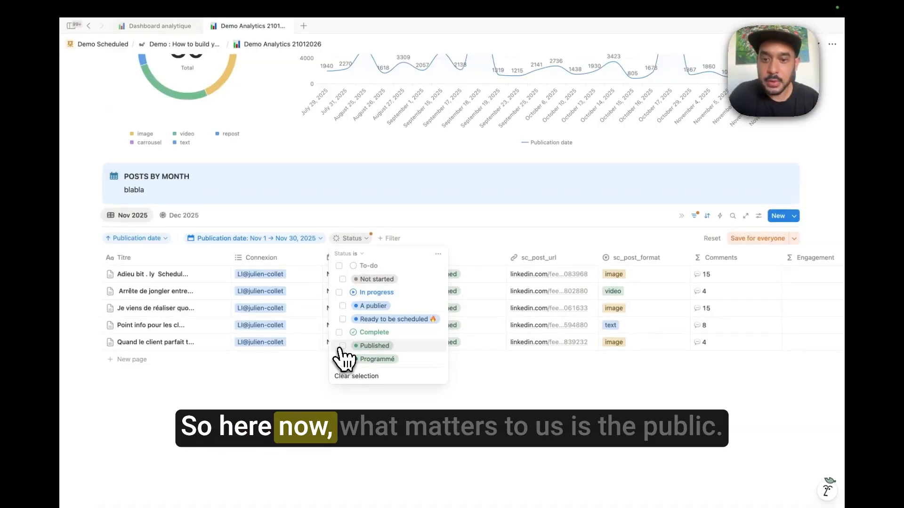
pyautogui.click(342, 345)
pyautogui.click(339, 332)
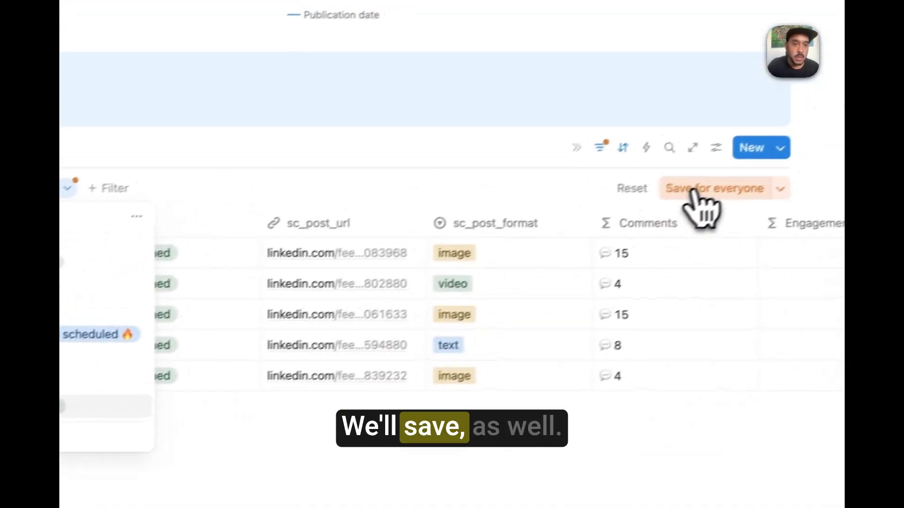
pyautogui.click(699, 188)
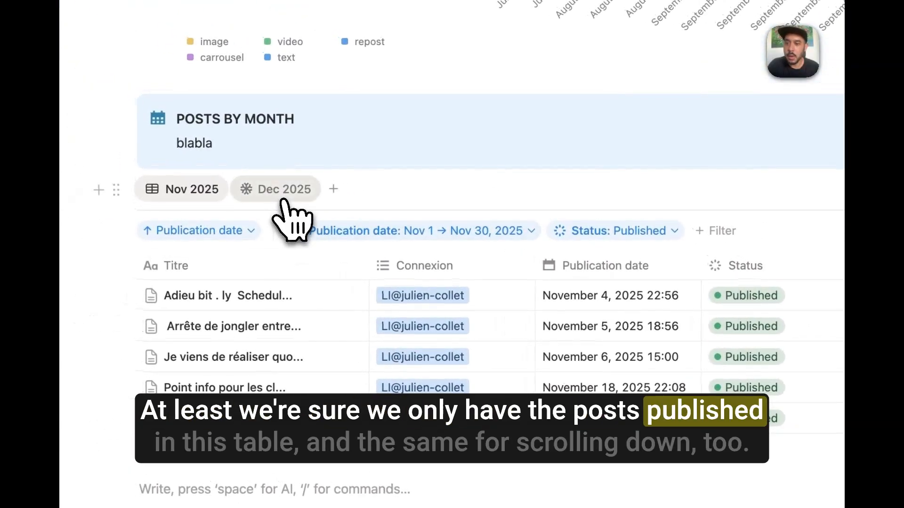
# Step: Sort the Dec 2025 table by Publication date in descending order and save the sort for everyone
pyautogui.click(282, 201)
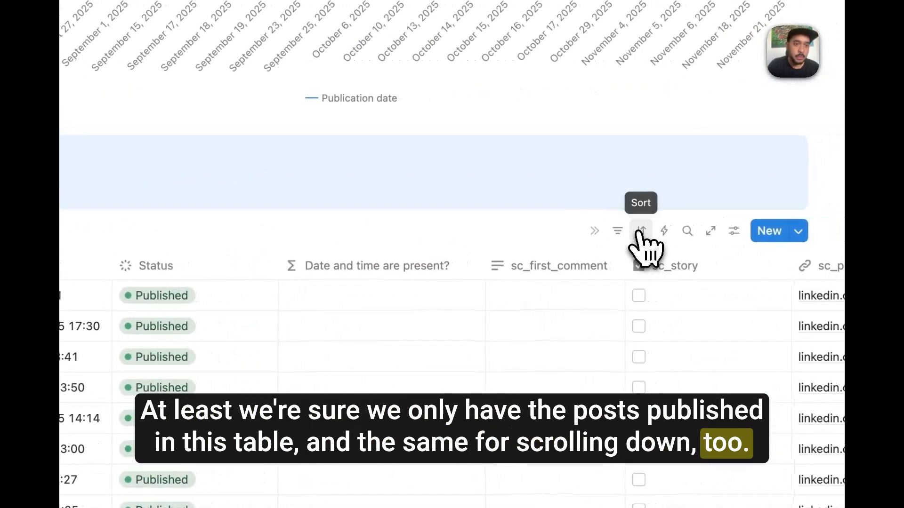
pyautogui.click(655, 230)
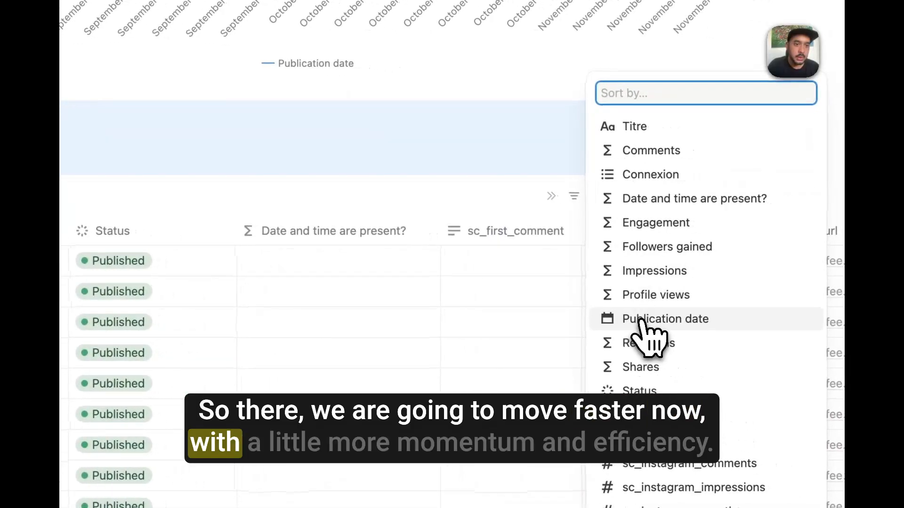
pyautogui.click(663, 320)
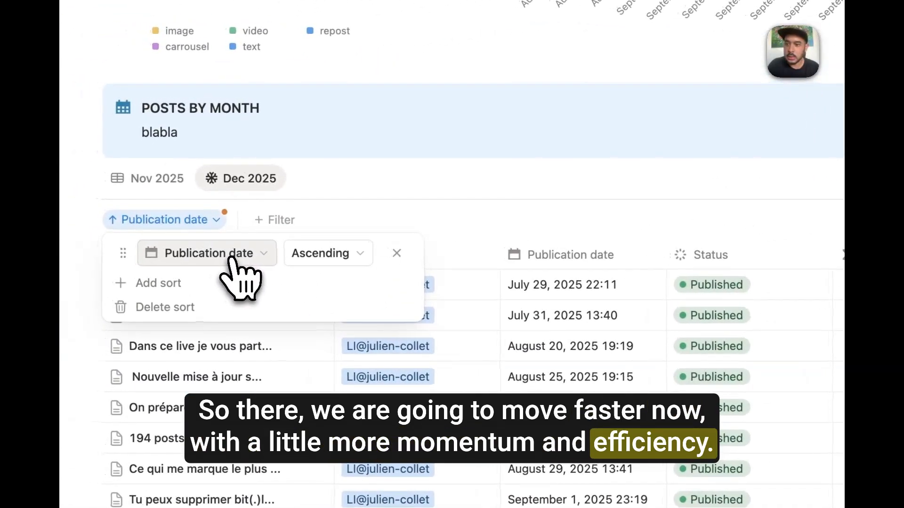
pyautogui.click(320, 252)
pyautogui.click(360, 307)
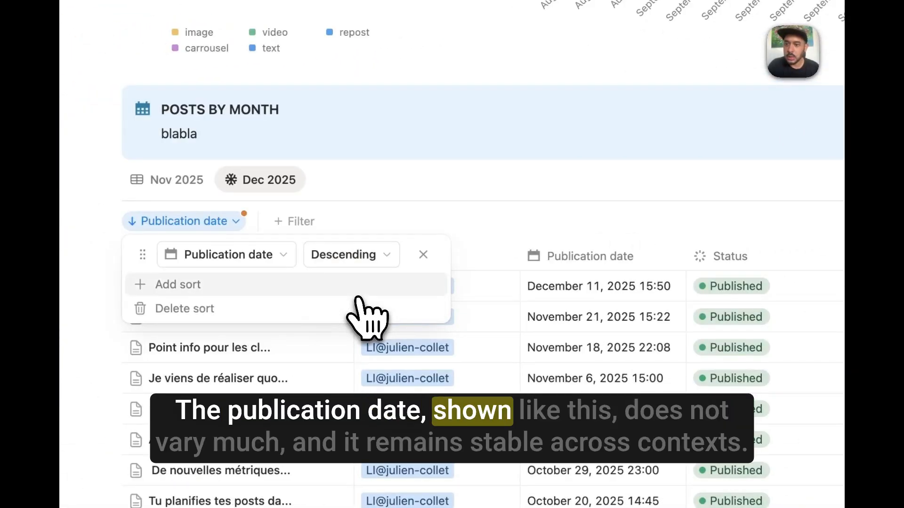
pyautogui.click(508, 231)
pyautogui.click(755, 248)
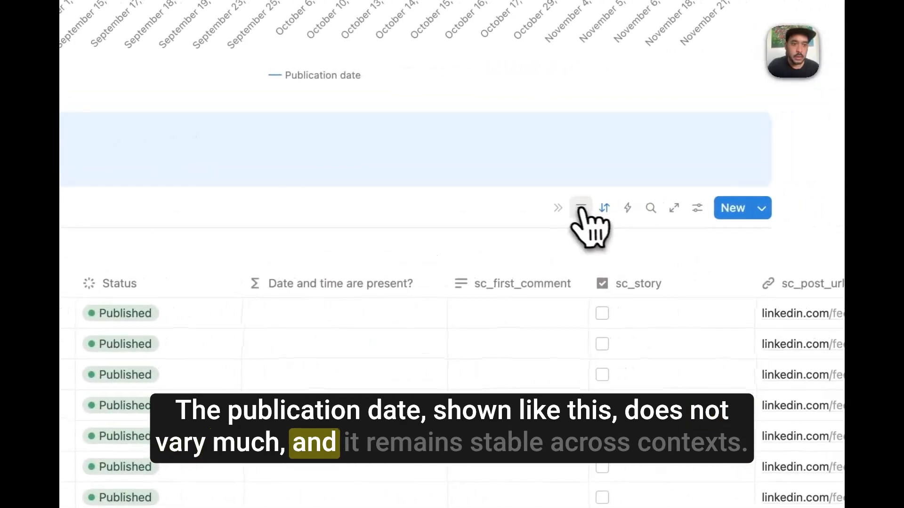
# Step: Filter the Dec 2025 view to posts whose Publication date is between 2025/12/01 and 2025/12/31
pyautogui.click(573, 209)
pyautogui.click(573, 208)
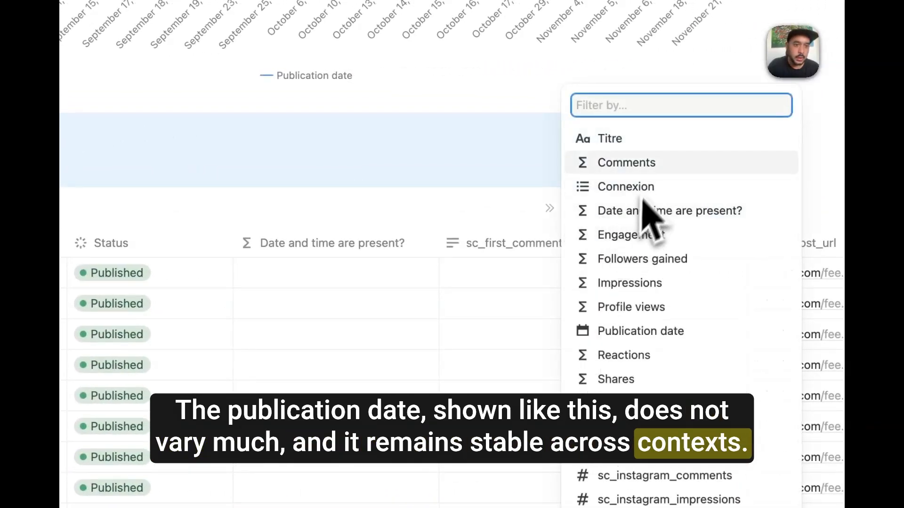
pyautogui.click(642, 331)
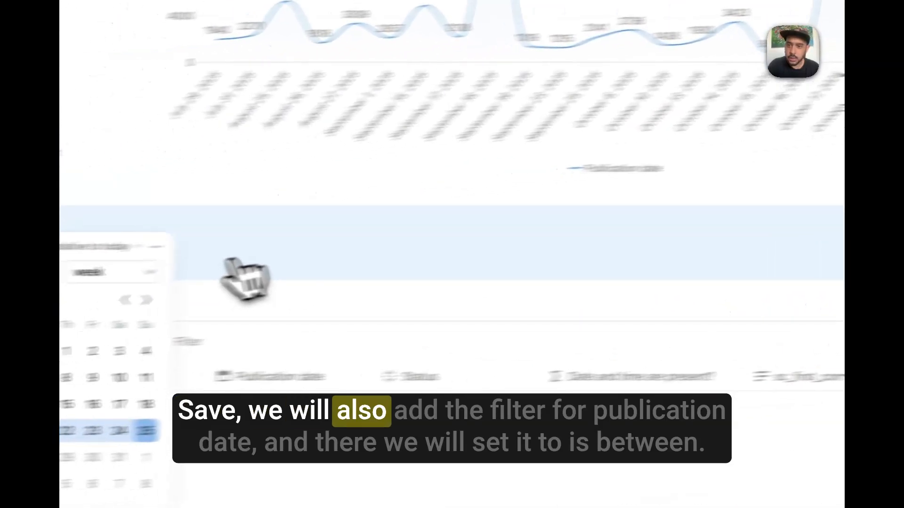
pyautogui.click(310, 174)
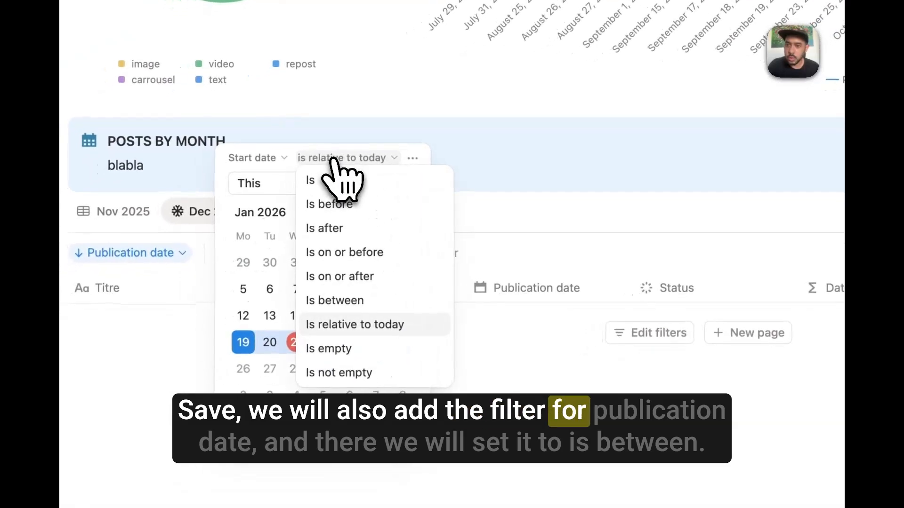
pyautogui.click(354, 301)
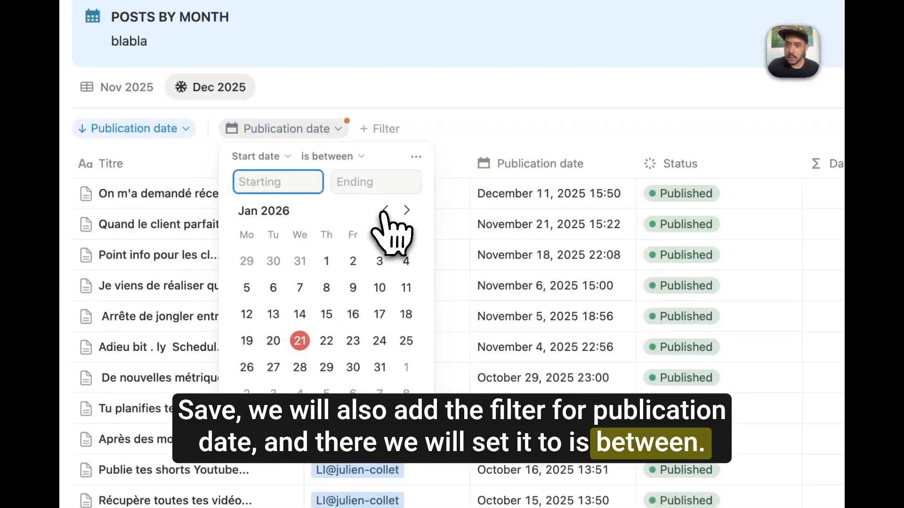
pyautogui.click(247, 261)
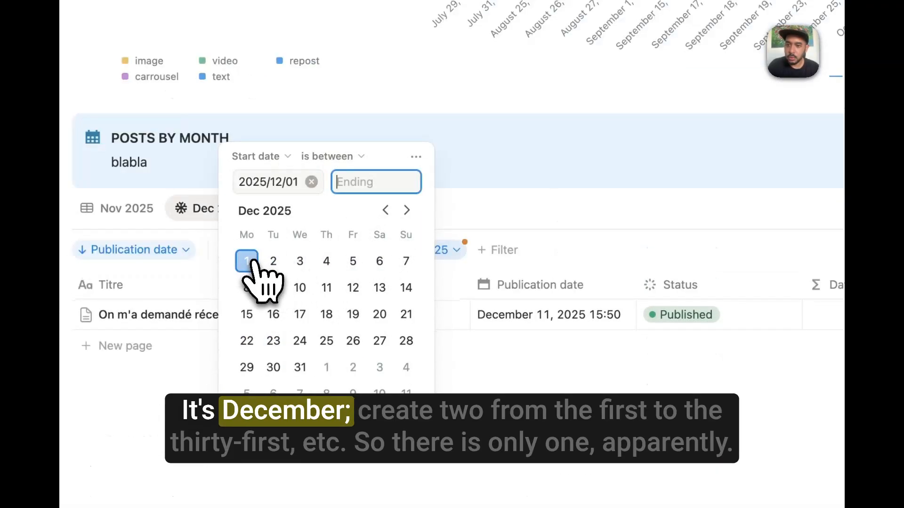
pyautogui.click(468, 212)
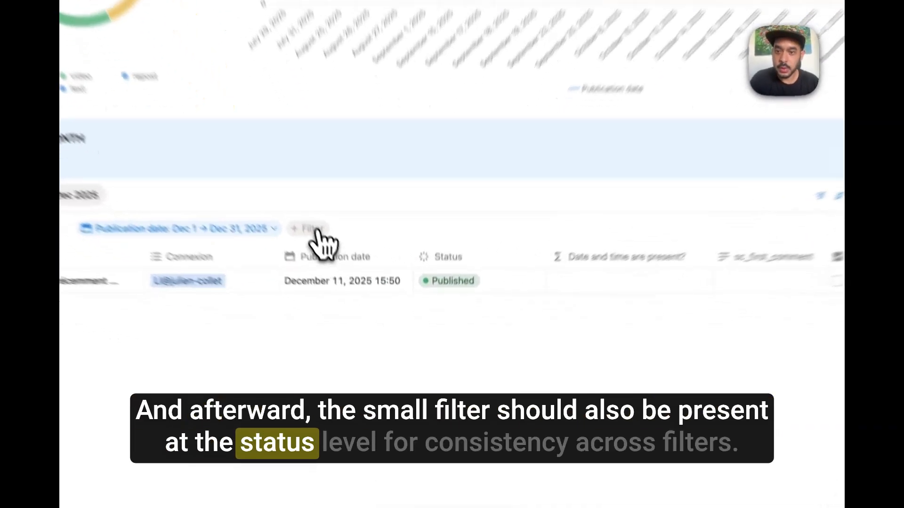
# Step: Add a Status filter set to Published to the Dec 2025 view
pyautogui.click(343, 283)
pyautogui.click(362, 291)
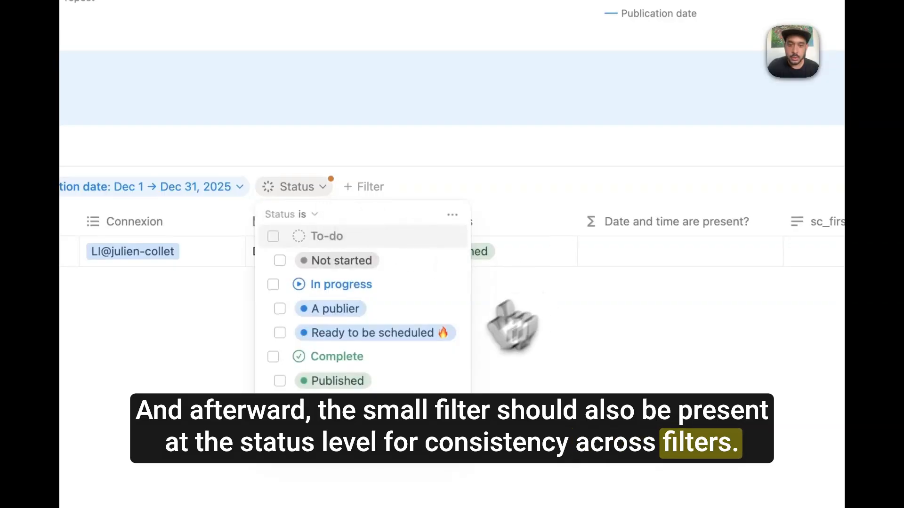
pyautogui.click(358, 382)
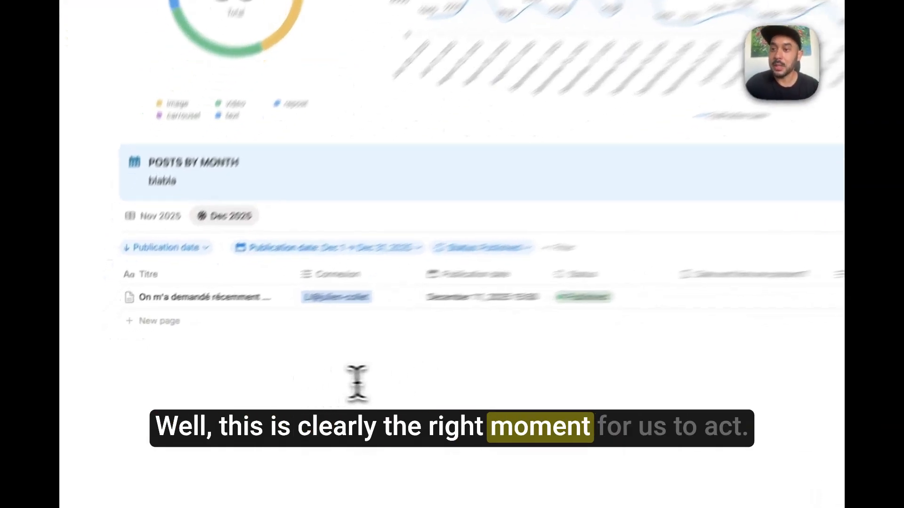
pyautogui.click(274, 380)
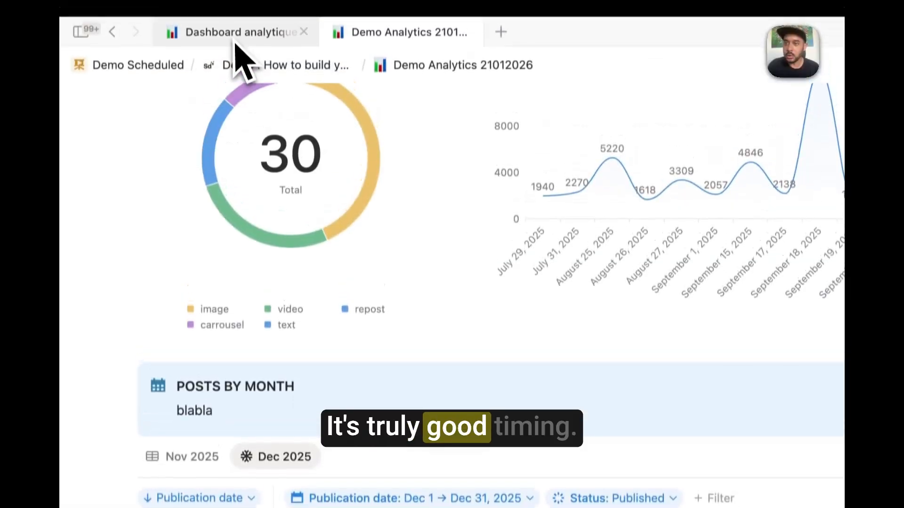
# Step: Copy the LES POSTS LES PLUS PERFORMANTS callout from the Dashboard analytique page and paste it below the Dec 2025 table on the demo page
pyautogui.click(235, 36)
pyautogui.scroll(-5, 283, 151)
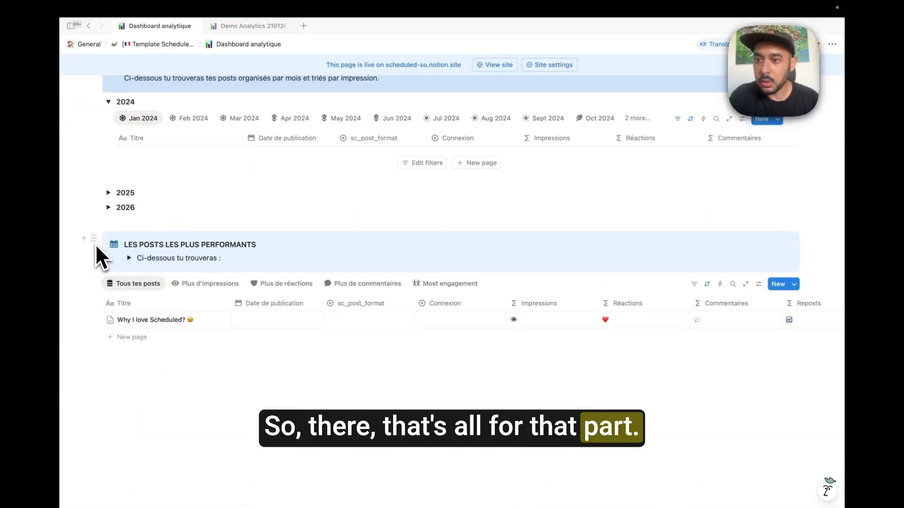
pyautogui.click(102, 255)
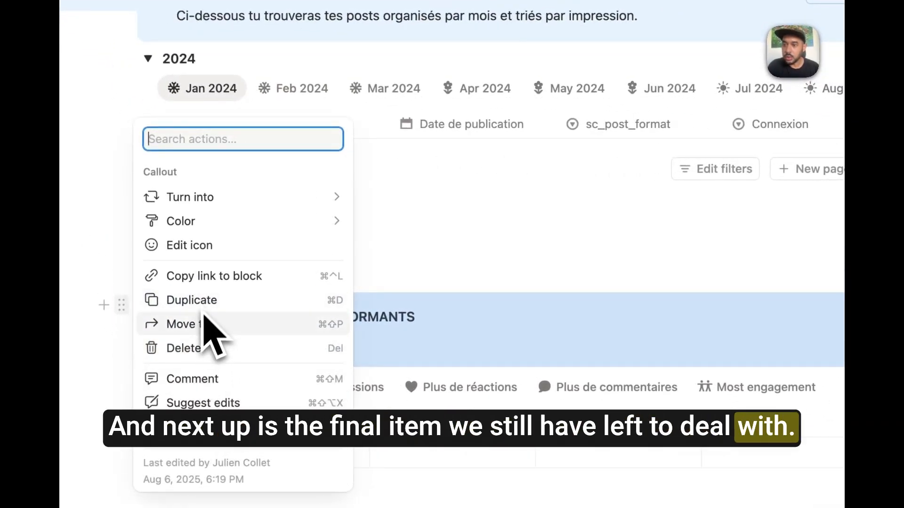
pyautogui.click(127, 330)
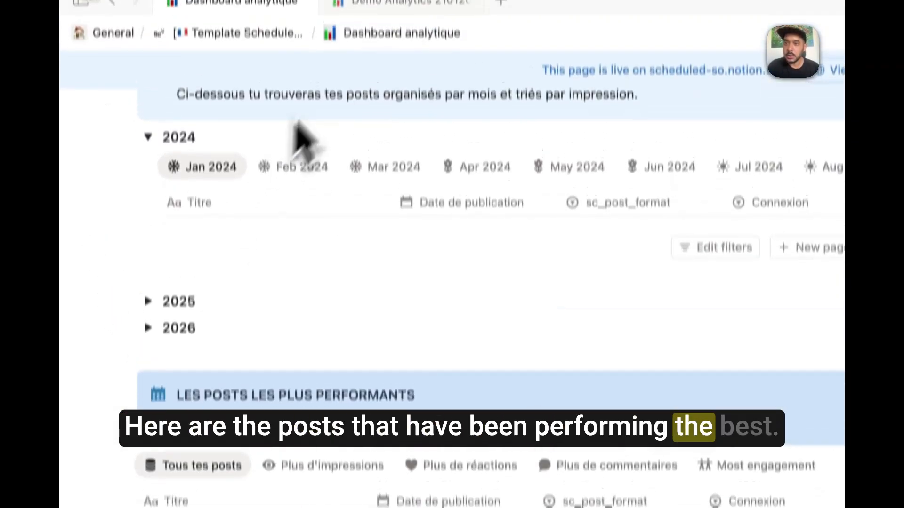
pyautogui.click(370, 41)
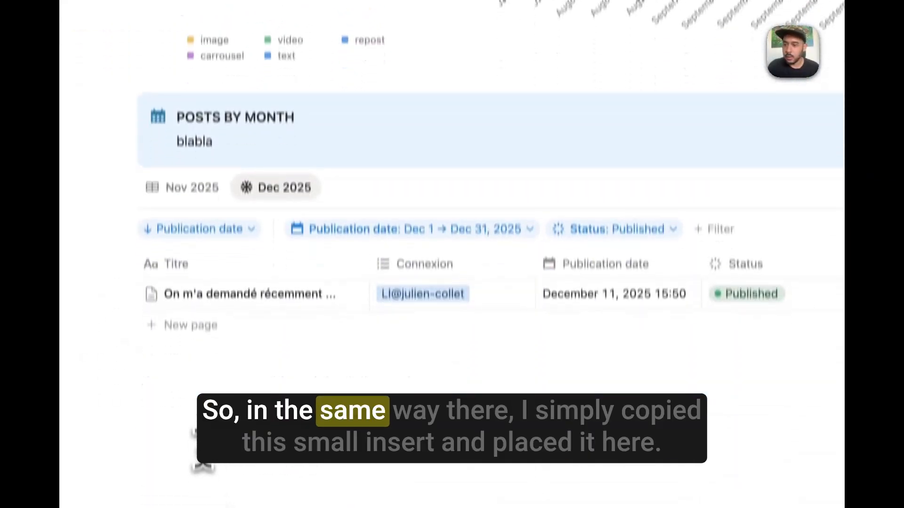
pyautogui.click(193, 411)
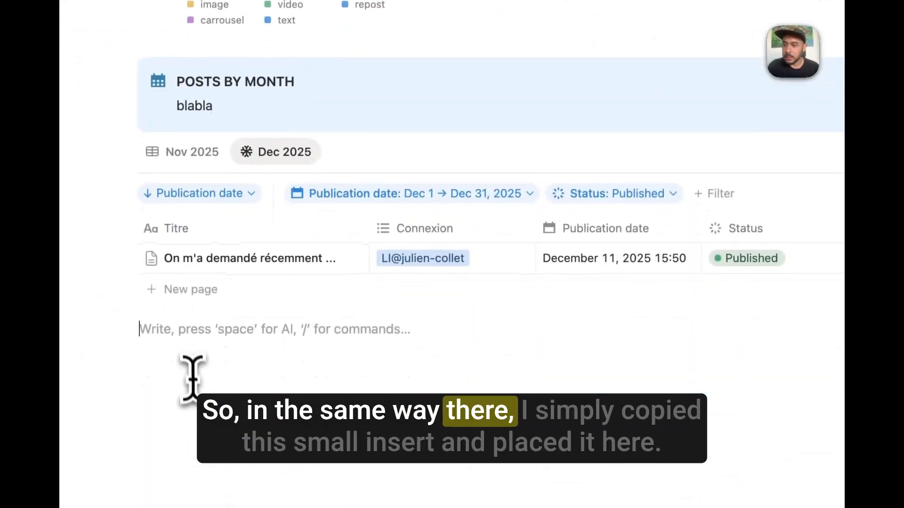
pyautogui.write('LES POSTS LES PLUS PERFORMANTS Ci-dessous tu trouveras :')
# Step: Replace the pasted callout's title with BEST POSTS in bold
pyautogui.tripleClick(216, 340)
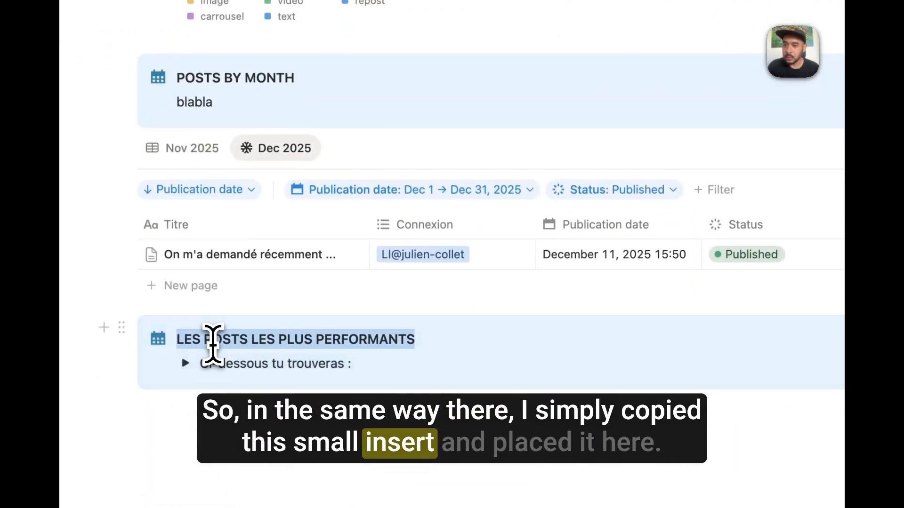
pyautogui.write('BEST POSTS')
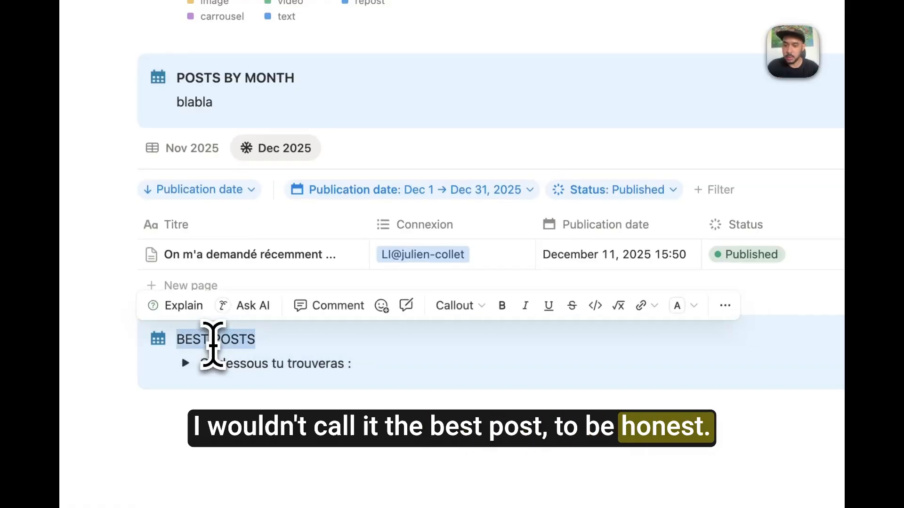
pyautogui.press('super+b')
# Step: Review the toggle description in the BEST POSTS callout, then delete the toggle line and its bulleted list
pyautogui.click(186, 363)
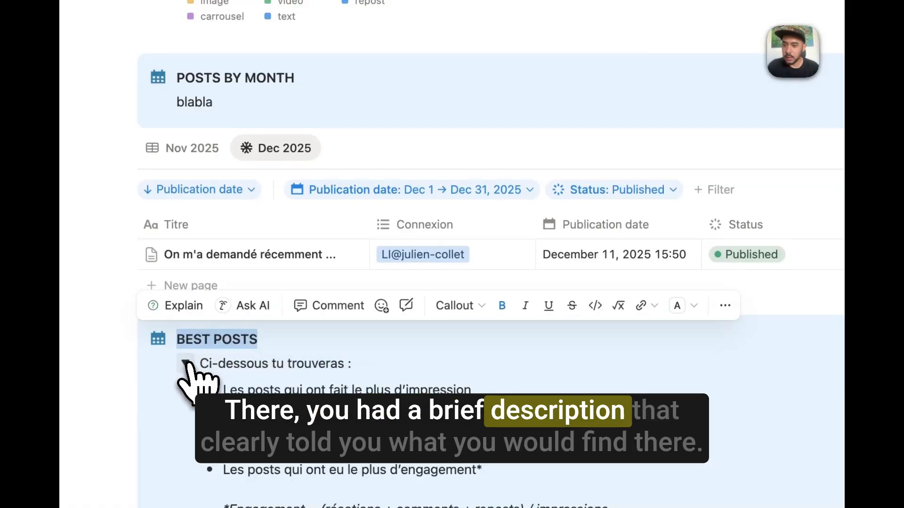
pyautogui.scroll(-3, 306, 466)
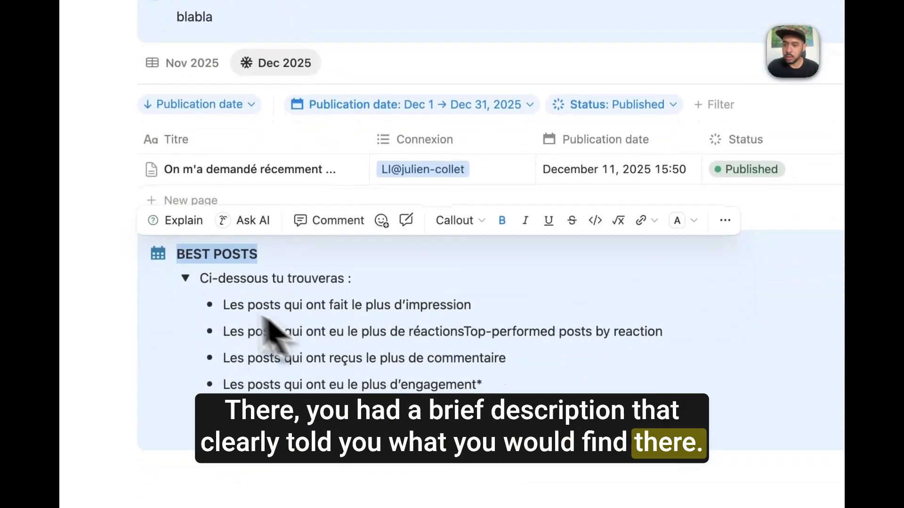
pyautogui.click(185, 276)
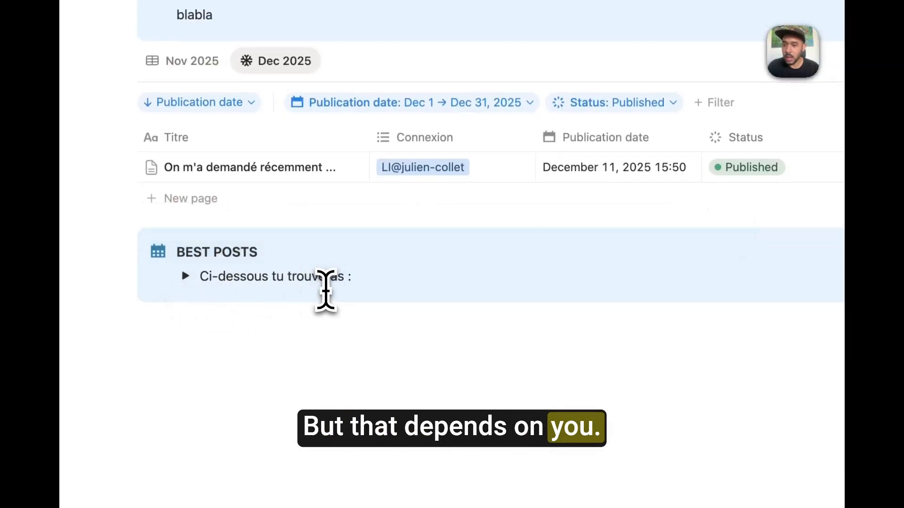
pyautogui.tripleClick(315, 280)
pyautogui.press('BackSpace')
pyautogui.press('BackSpace')
pyautogui.moveTo(261, 302); pyautogui.dragTo(210, 289)
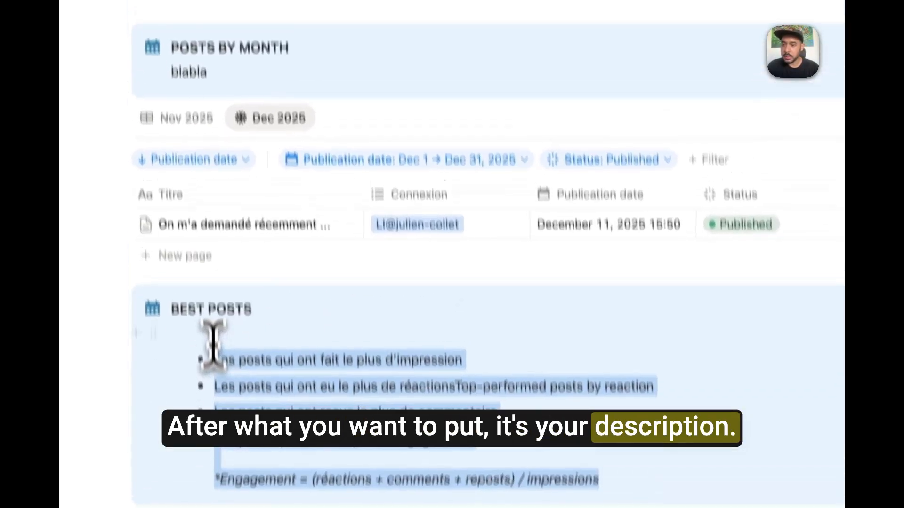
pyautogui.press('BackSpace')
pyautogui.press('BackSpace')
pyautogui.press('BackSpace')
pyautogui.press('BackSpace')
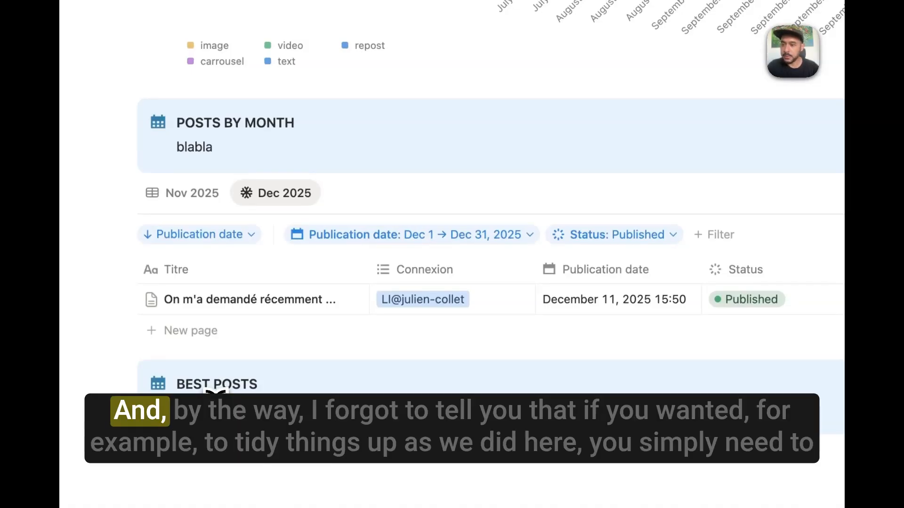
# Step: Add a toggle list titled 2025 in bold below the POSTS BY MONTH callout and move the monthly posts table inside it
pyautogui.click(103, 194)
pyautogui.click(188, 369)
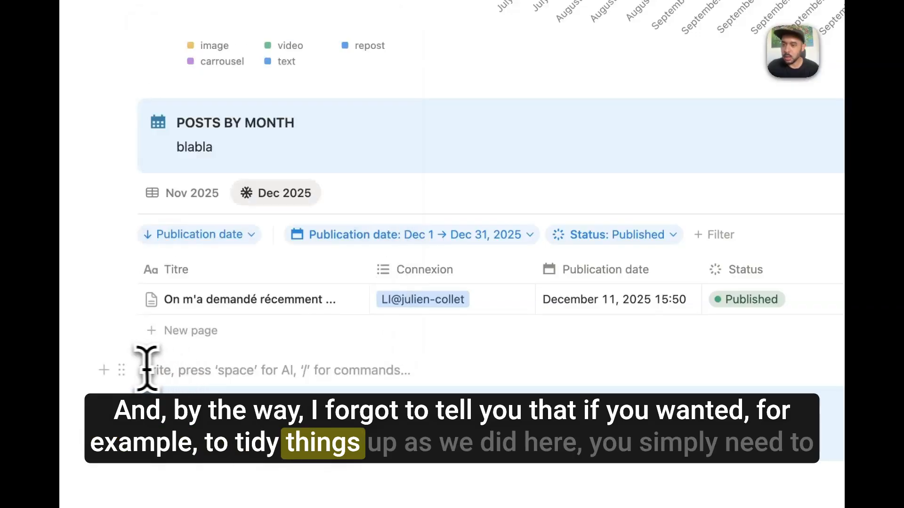
pyautogui.moveTo(127, 370); pyautogui.dragTo(145, 202)
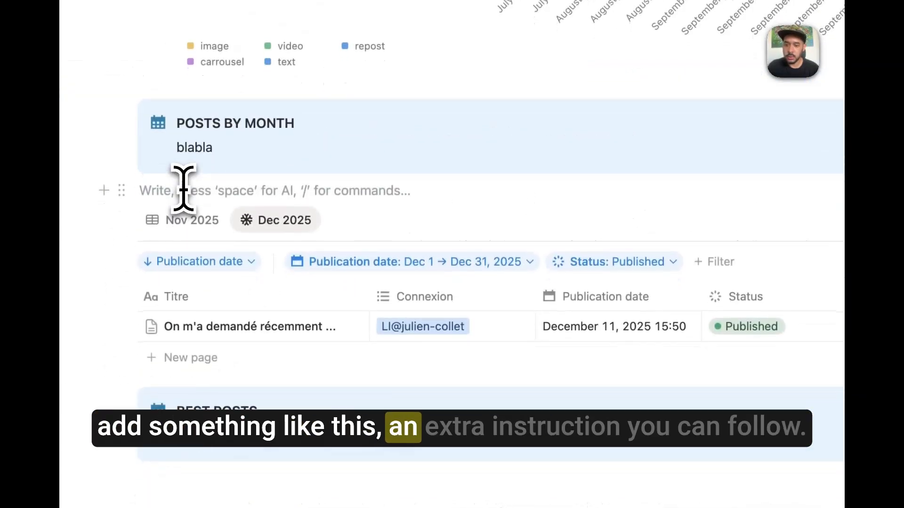
pyautogui.write('> ')
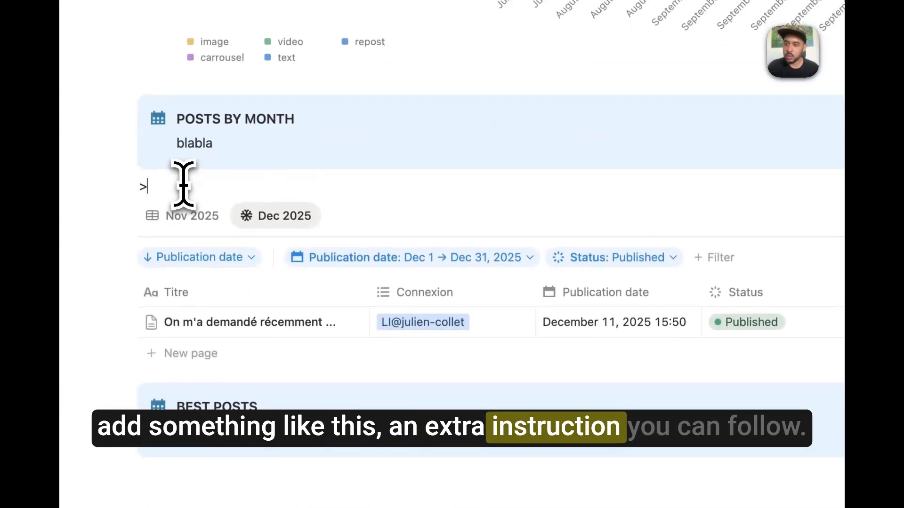
pyautogui.write('2025')
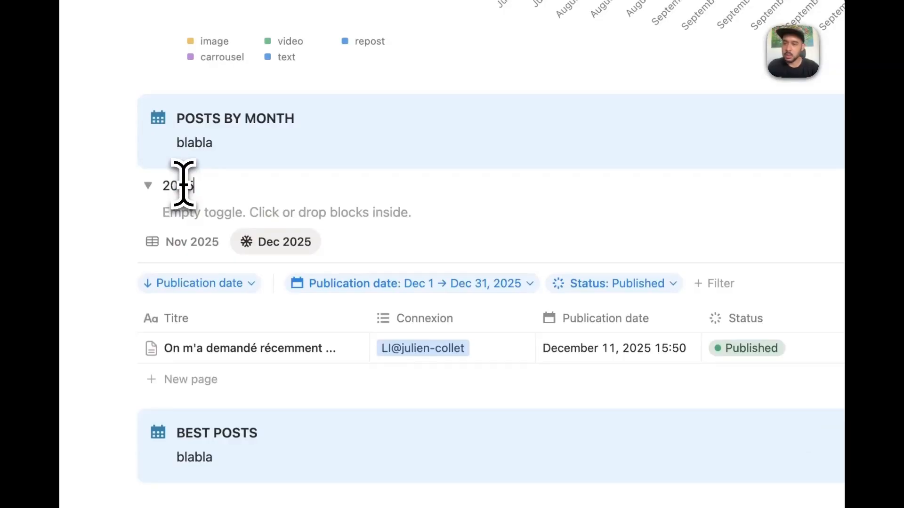
pyautogui.doubleClick(179, 185)
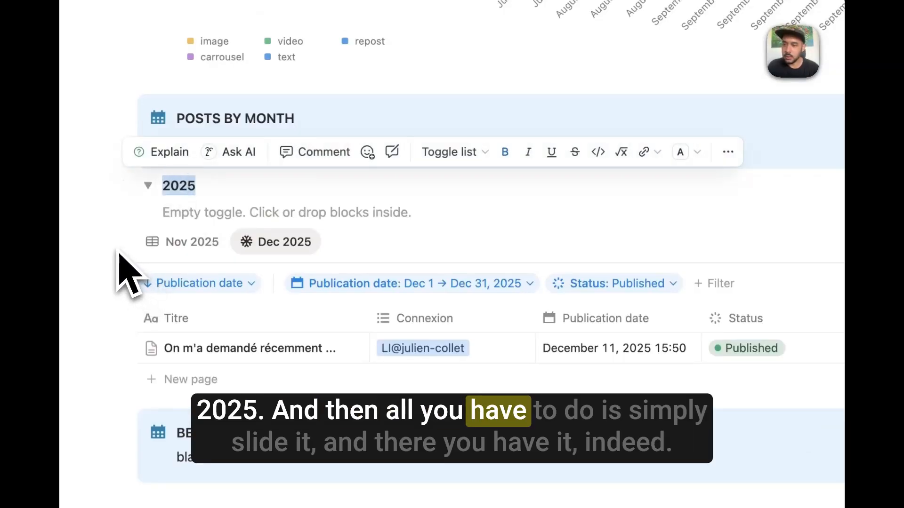
pyautogui.click(148, 186)
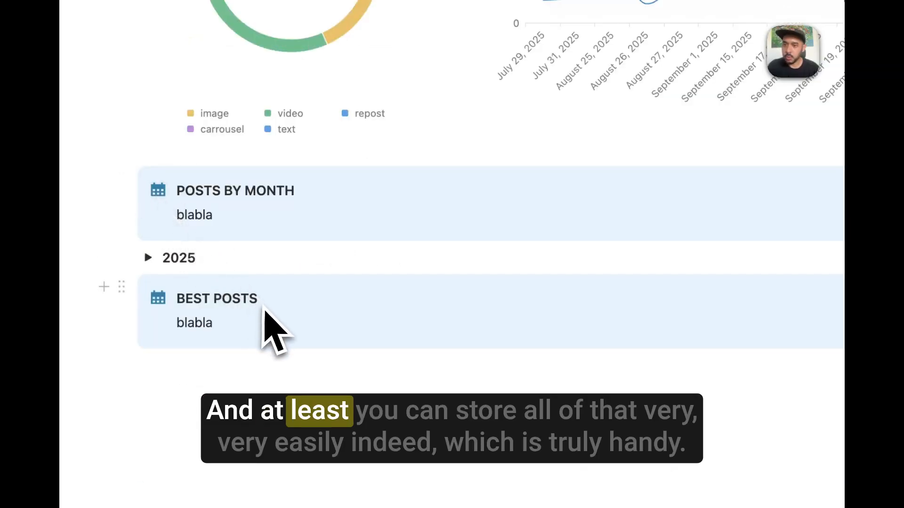
pyautogui.click(147, 259)
# Step: Insert a table view below the BEST POSTS callout, linked to the existing data source DB - Content demo 21012026
pyautogui.scroll(-3, 157, 252)
pyautogui.click(301, 388)
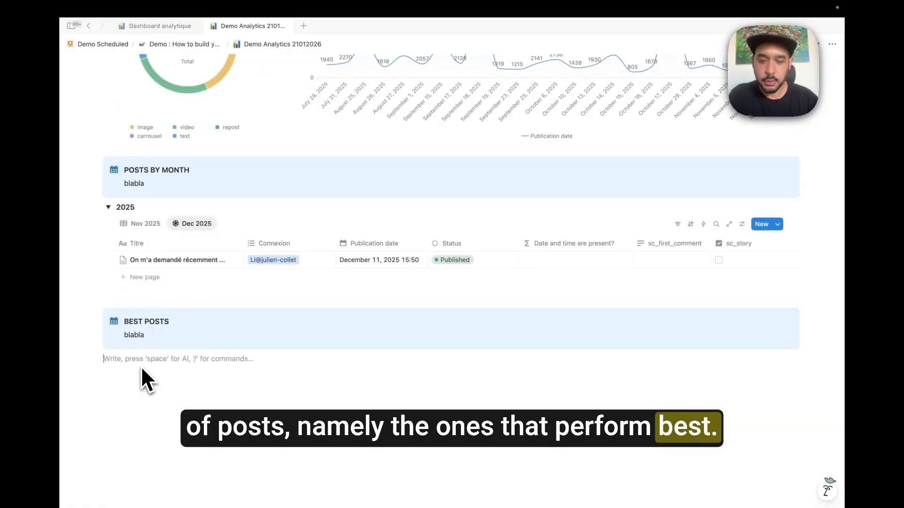
pyautogui.write('/table')
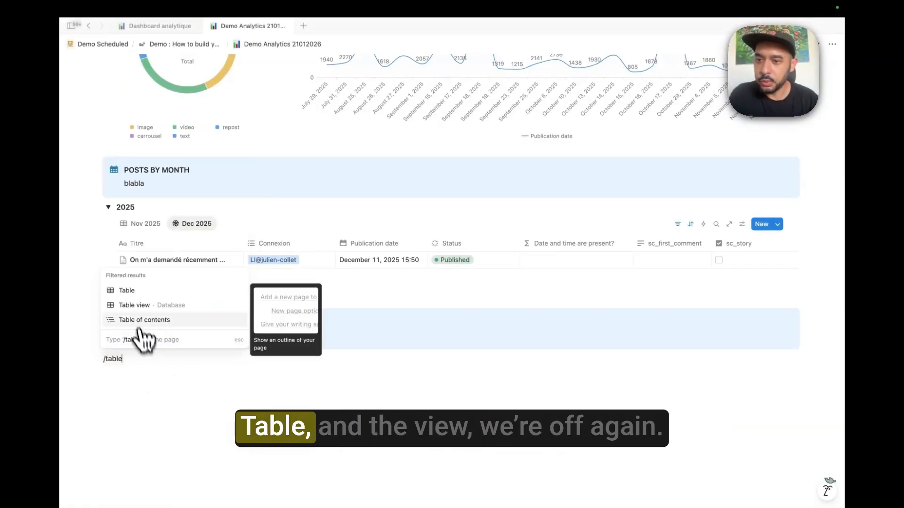
pyautogui.click(137, 305)
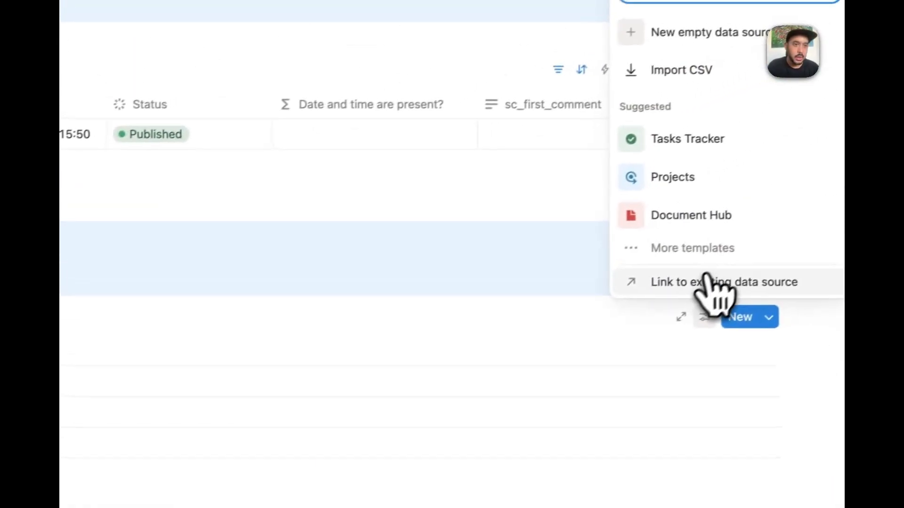
pyautogui.click(833, 232)
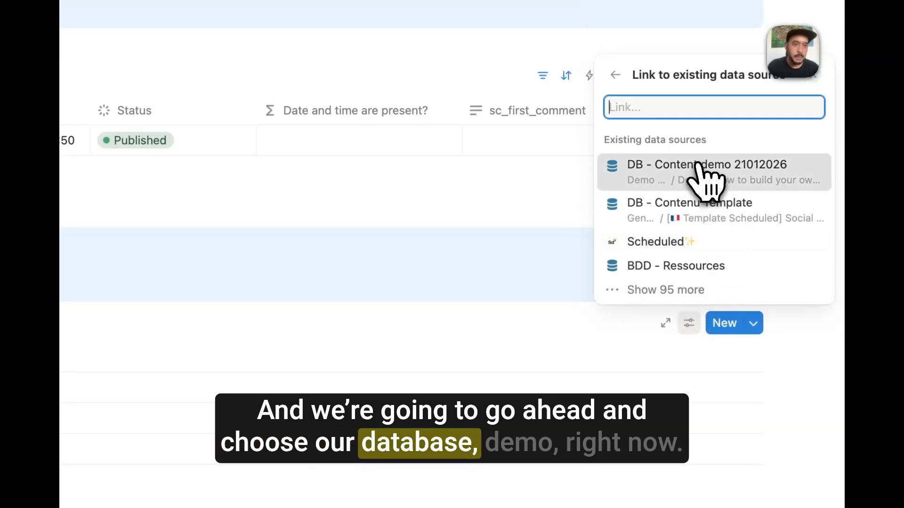
pyautogui.click(702, 166)
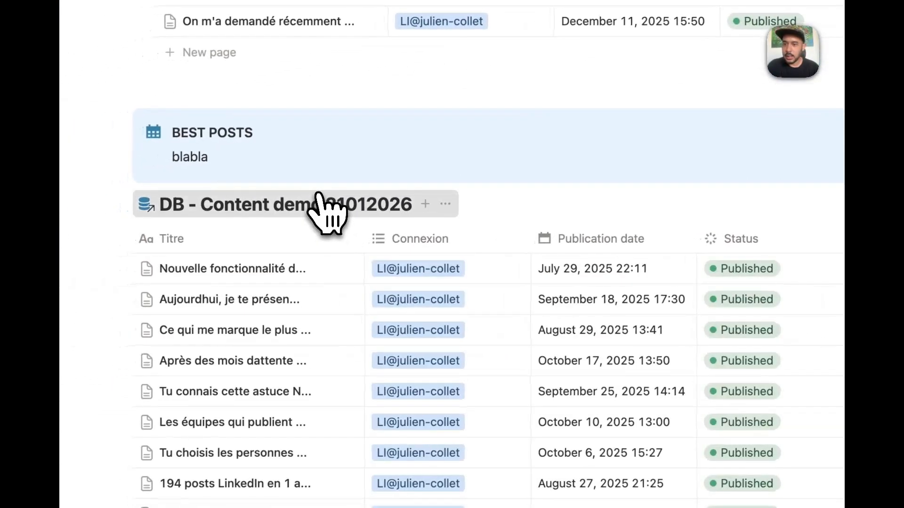
# Step: Hide the database title of the linked table below the BEST POSTS callout
pyautogui.scroll(-5, 297, 235)
pyautogui.scroll(2, 297, 235)
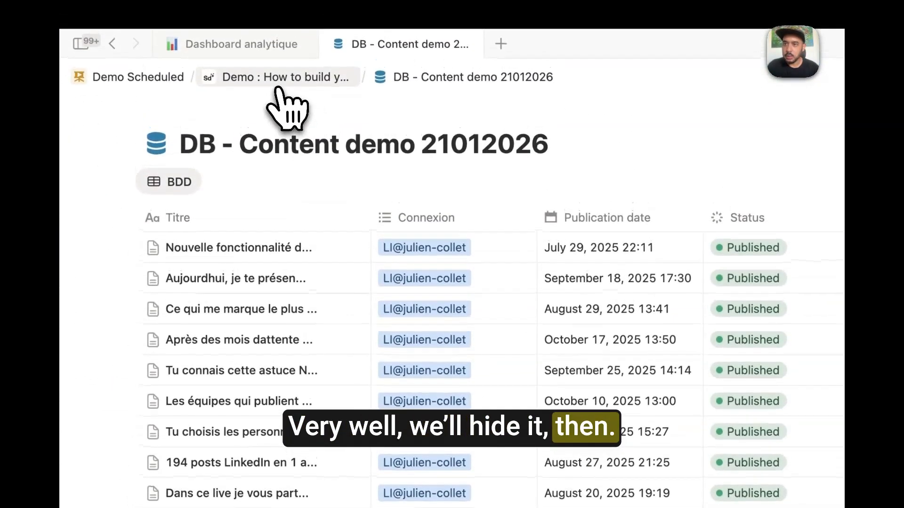
pyautogui.click(113, 47)
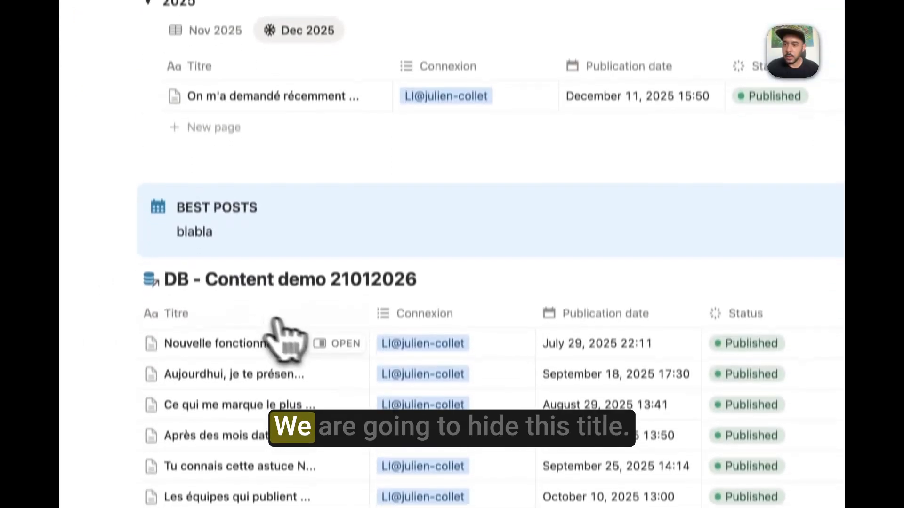
pyautogui.click(449, 250)
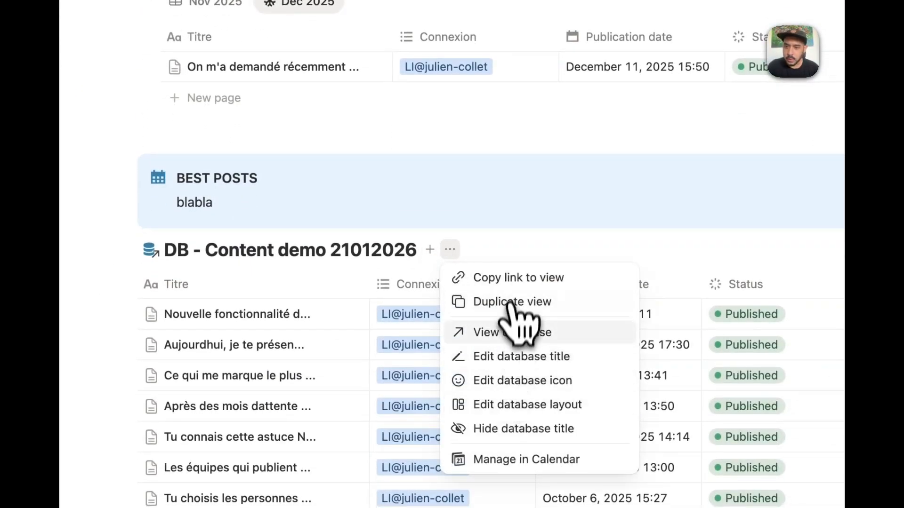
pyautogui.click(511, 427)
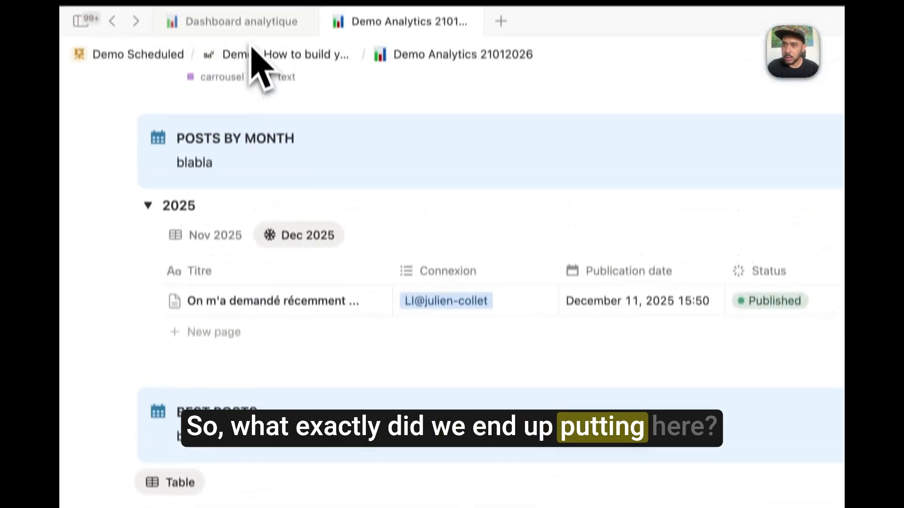
# Step: Check the best-posts views on the Dashboard analytique page, and rename the demo page's BEST POSTS table view as Most impressions
pyautogui.click(254, 59)
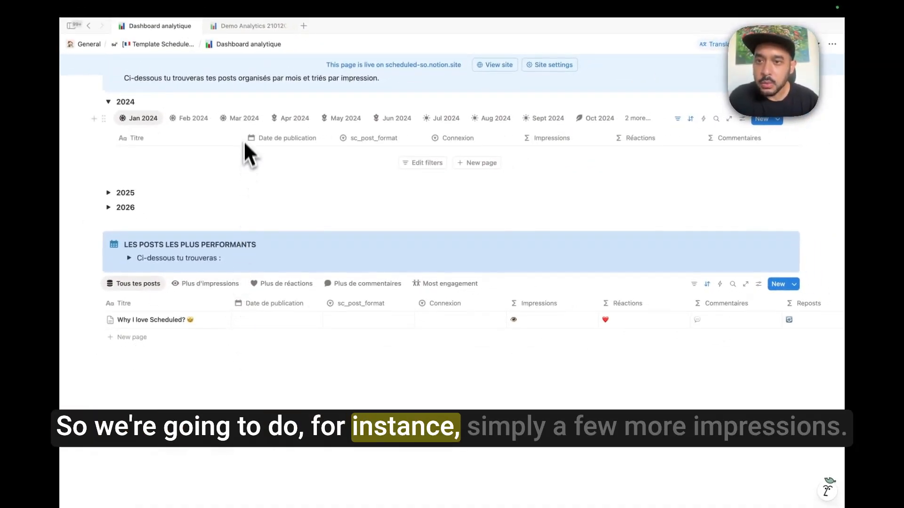
pyautogui.click(249, 26)
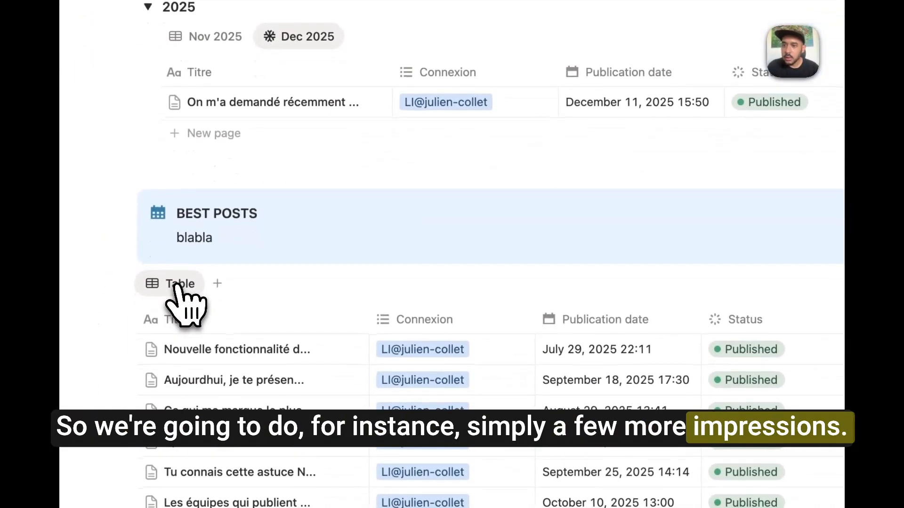
pyautogui.click(176, 285)
pyautogui.click(185, 323)
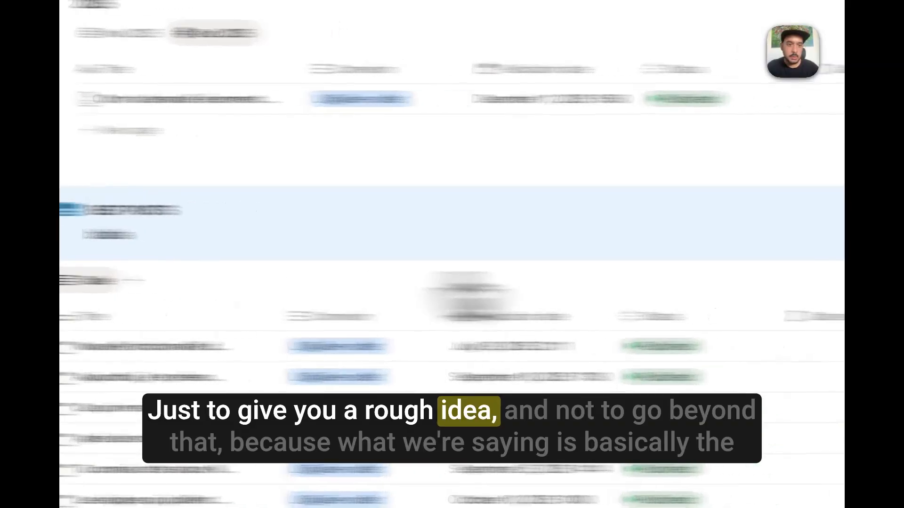
pyautogui.write('Plu')
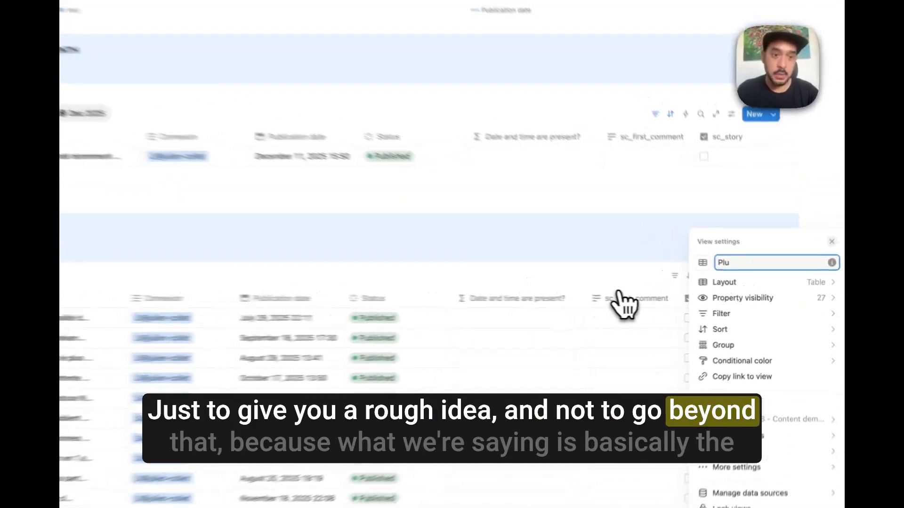
pyautogui.press('BackSpace')
pyautogui.press('BackSpace')
pyautogui.press('BackSpace')
pyautogui.write('Most imp')
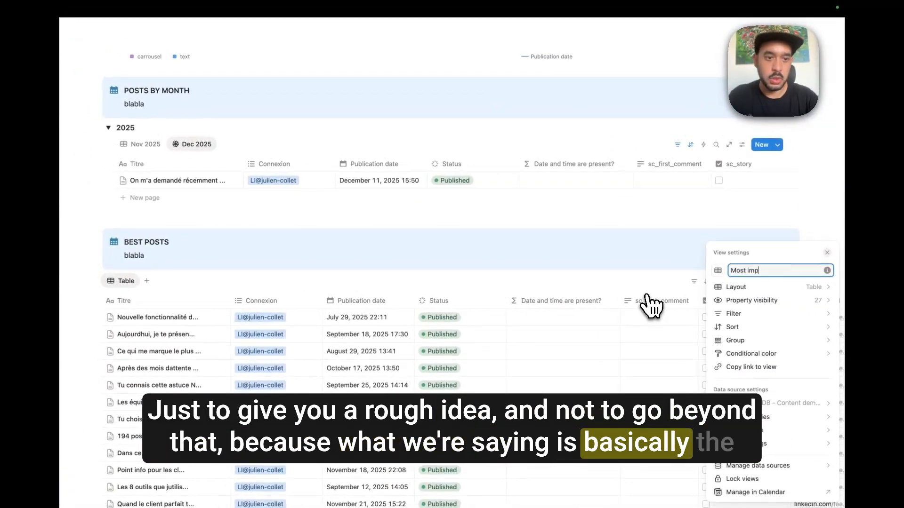
pyautogui.write('ressions')
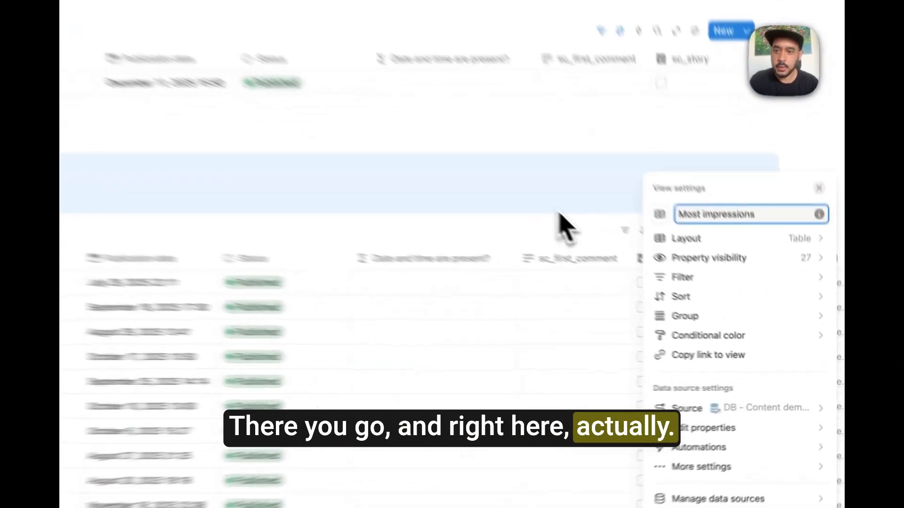
pyautogui.click(650, 268)
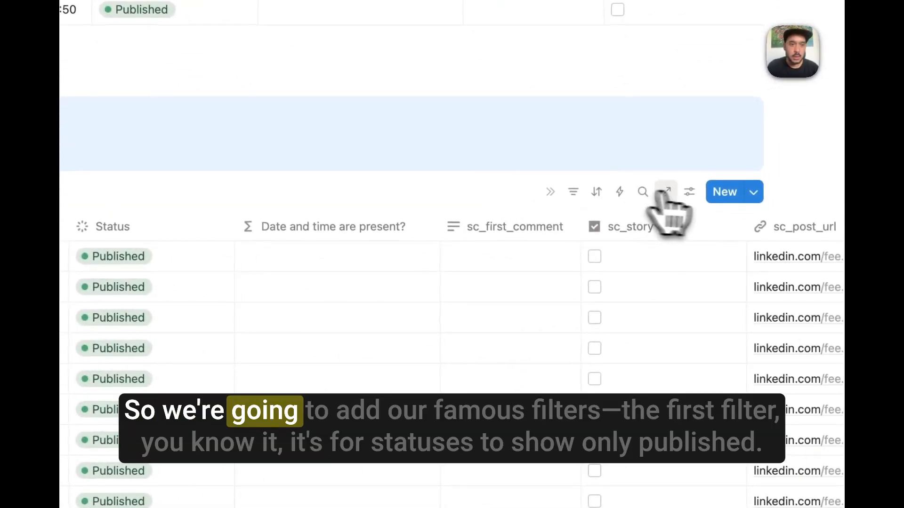
# Step: Add a Status filter set to Published to the Most impressions view
pyautogui.click(759, 282)
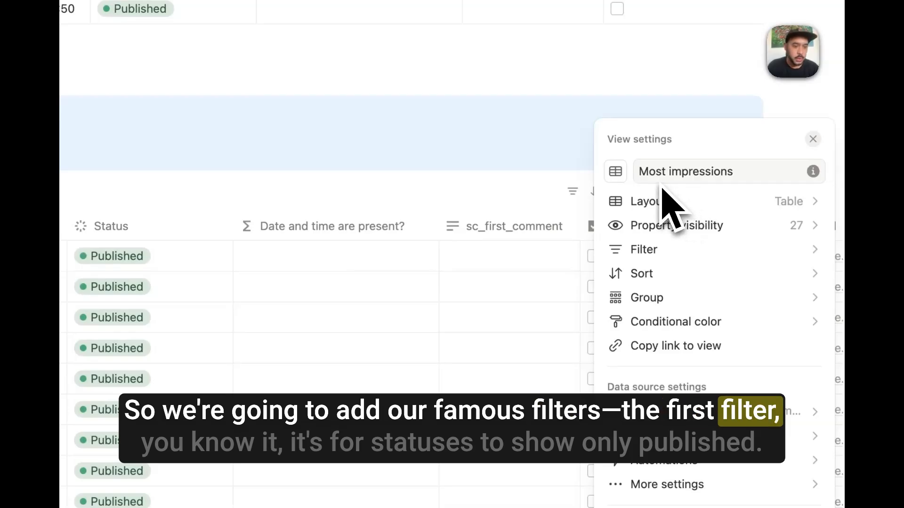
pyautogui.click(664, 248)
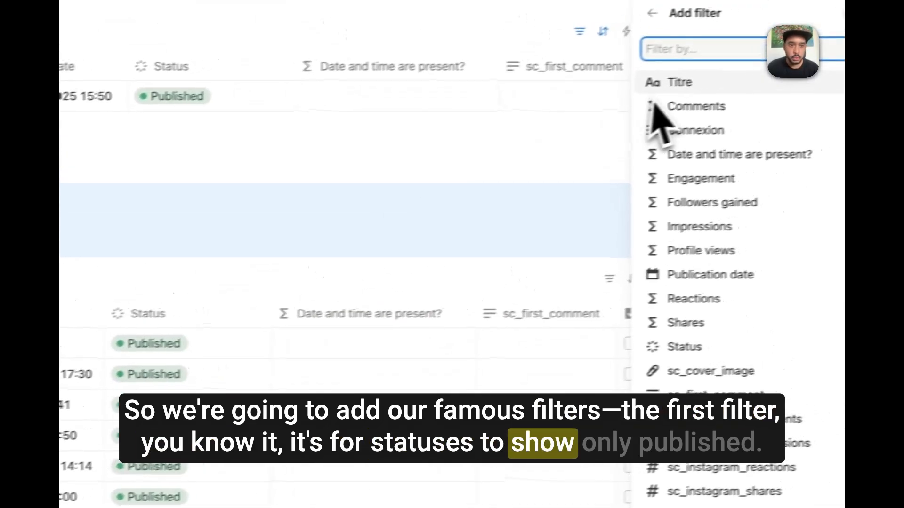
pyautogui.click(668, 353)
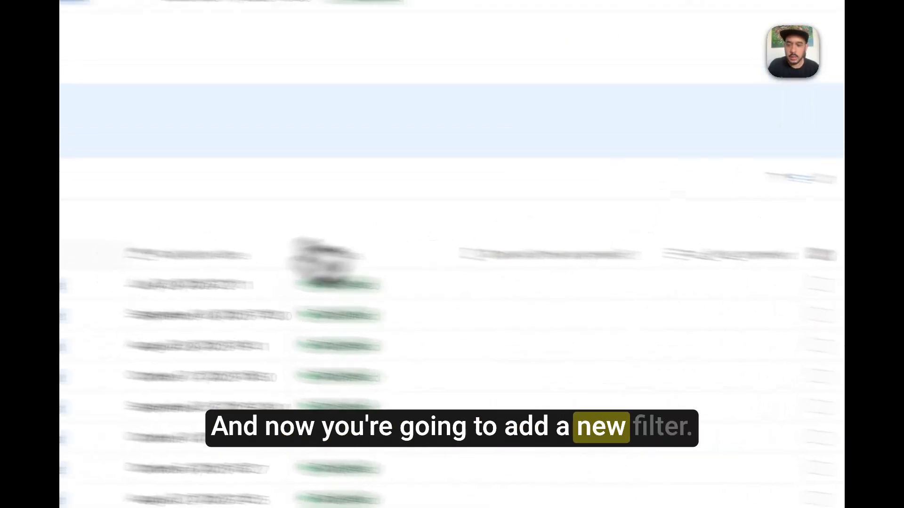
pyautogui.click(260, 267)
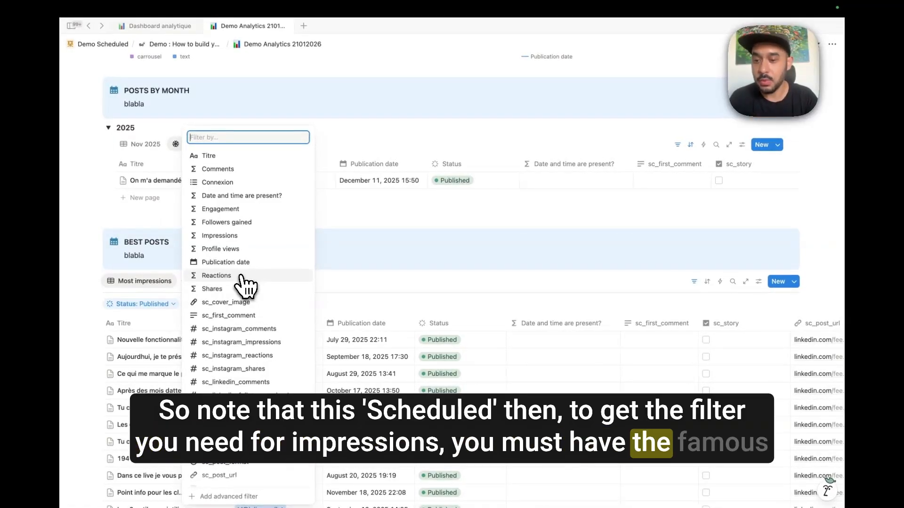
pyautogui.scroll(-1, 245, 285)
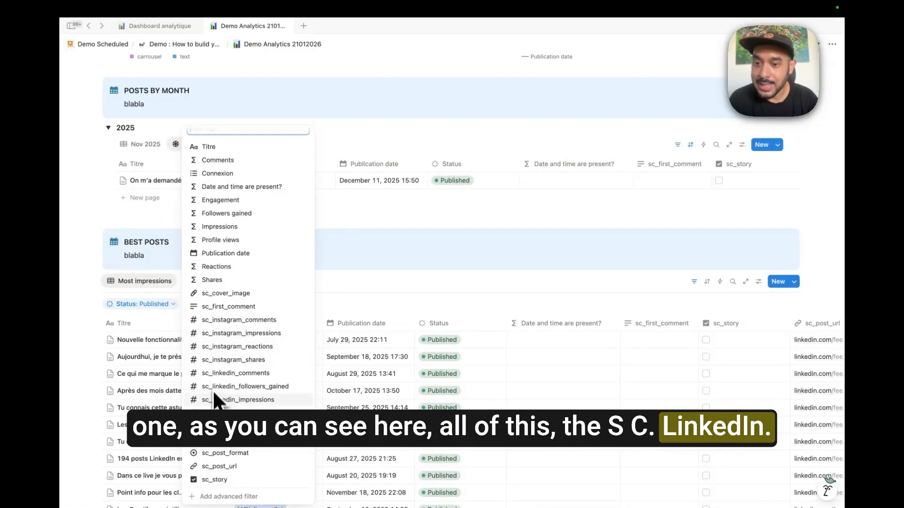
pyautogui.click(265, 401)
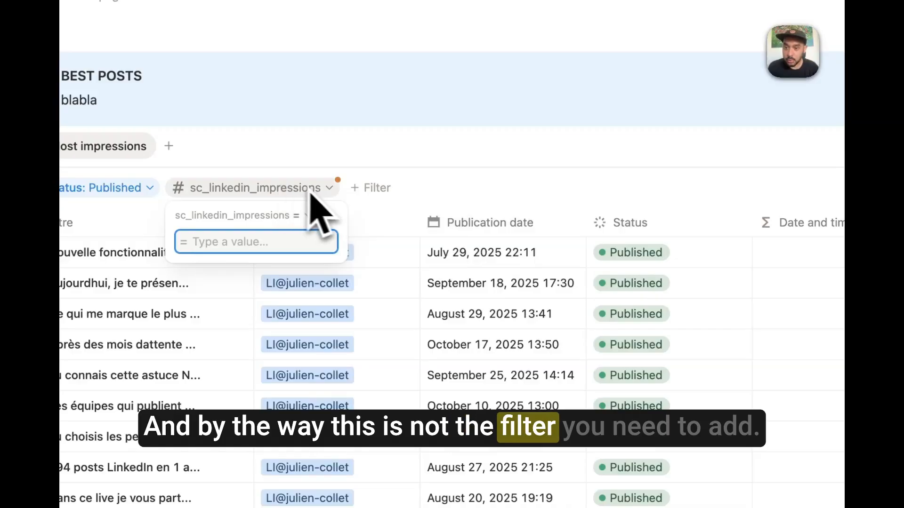
pyautogui.click(329, 216)
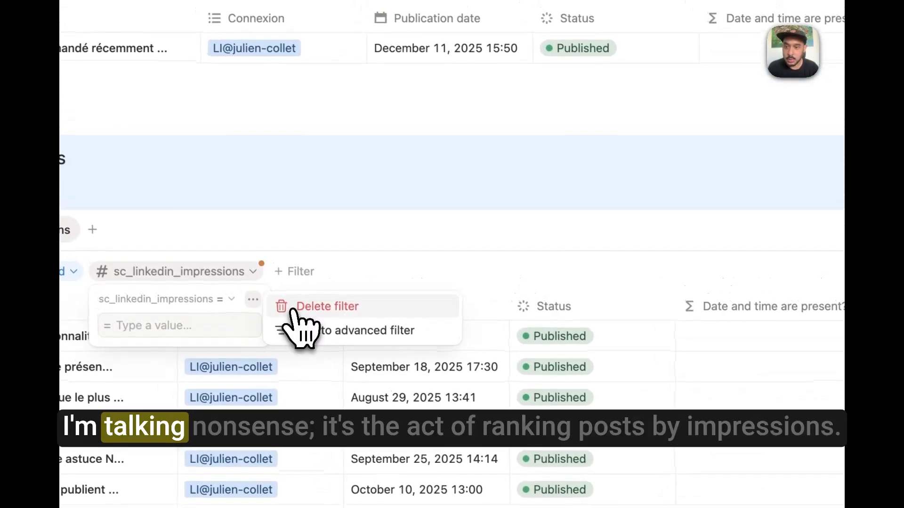
pyautogui.click(293, 311)
# Step: Sort the Most impressions view by sc_linkedin_impressions in descending order
pyautogui.click(596, 241)
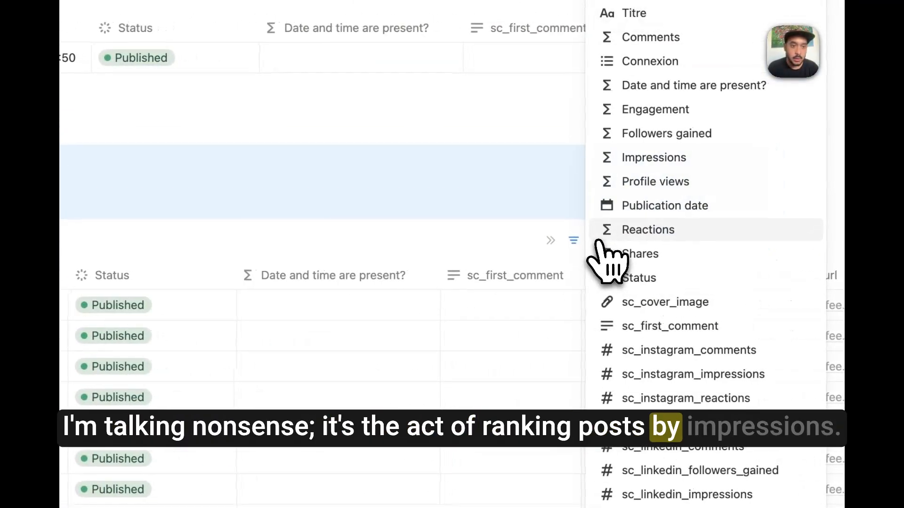
pyautogui.scroll(-2, 726, 313)
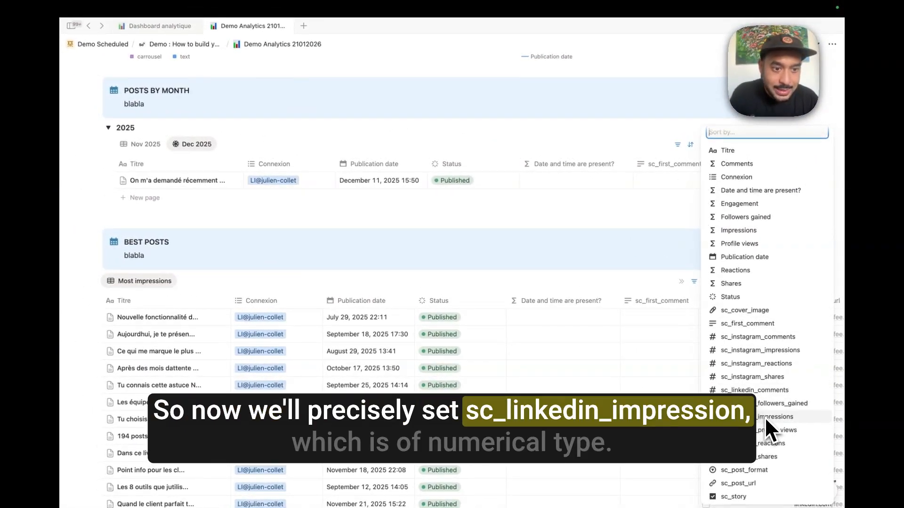
pyautogui.click(769, 417)
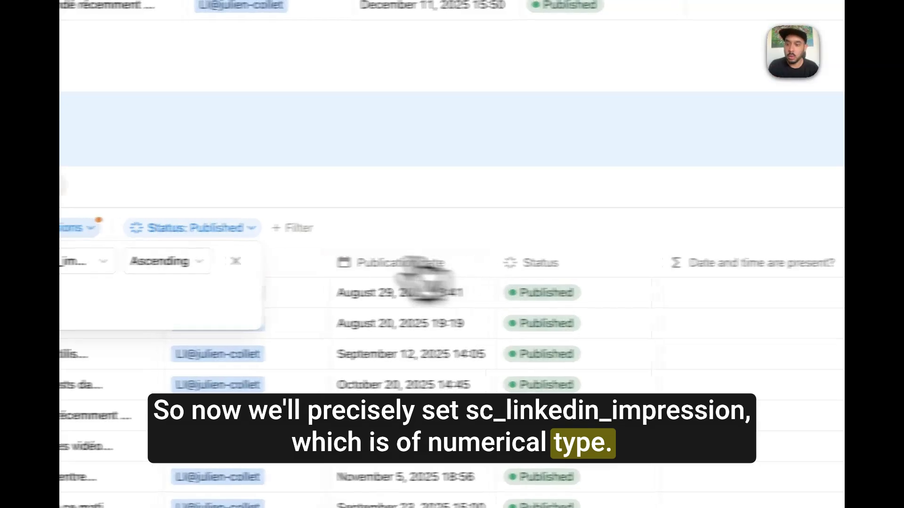
pyautogui.click(163, 261)
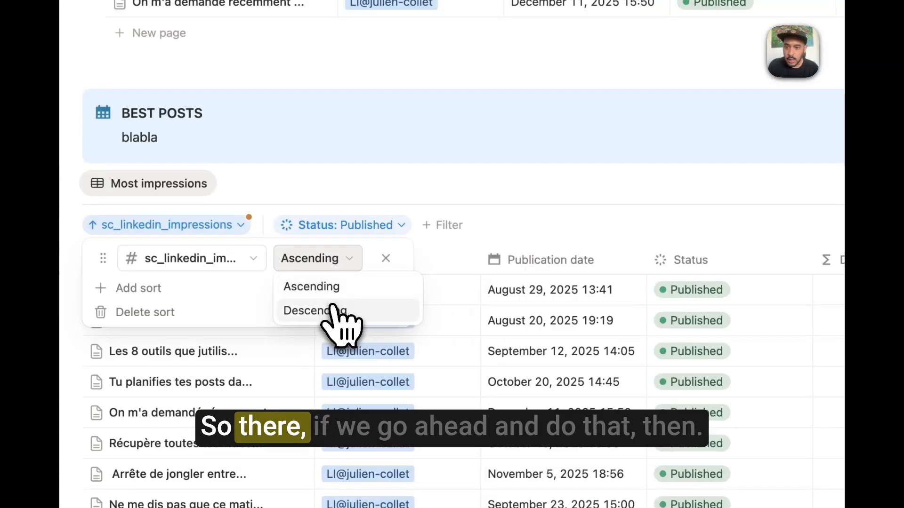
pyautogui.click(184, 310)
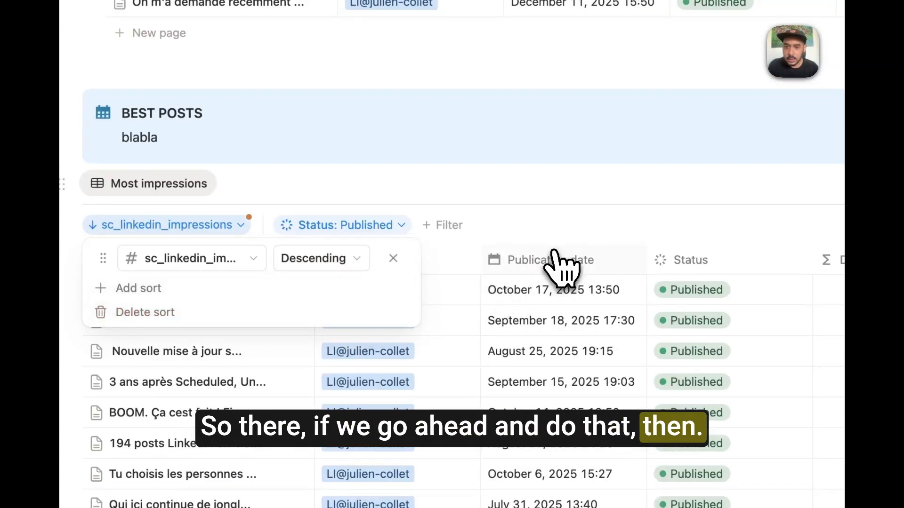
pyautogui.click(554, 253)
pyautogui.click(748, 253)
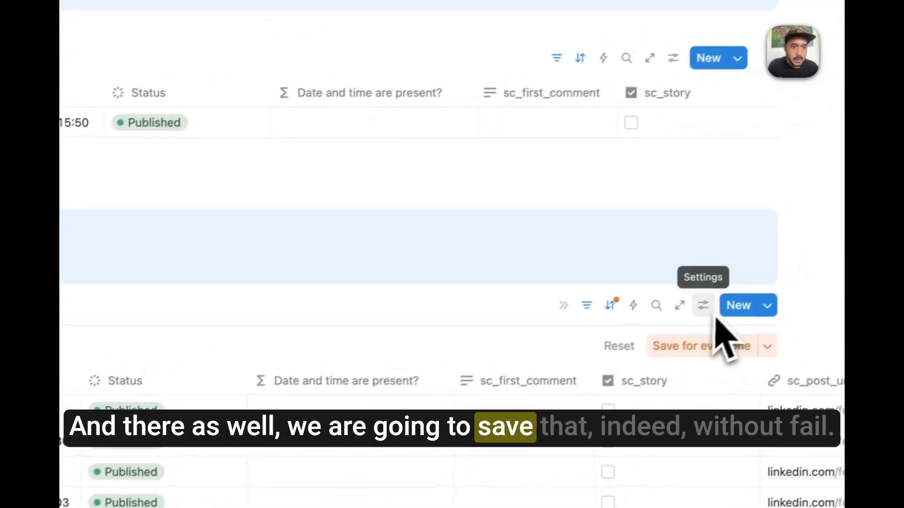
# Step: Save the sort for everyone and hide Date and time are present?, sc_first_comment, sc_story and sc_cover_image in the Most impressions view
pyautogui.click(713, 348)
pyautogui.click(703, 306)
pyautogui.click(711, 342)
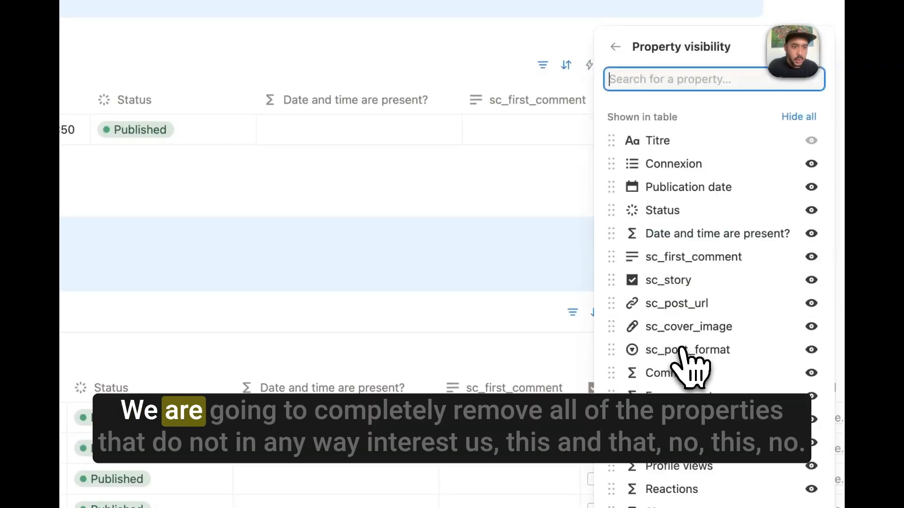
pyautogui.click(811, 234)
pyautogui.click(811, 234)
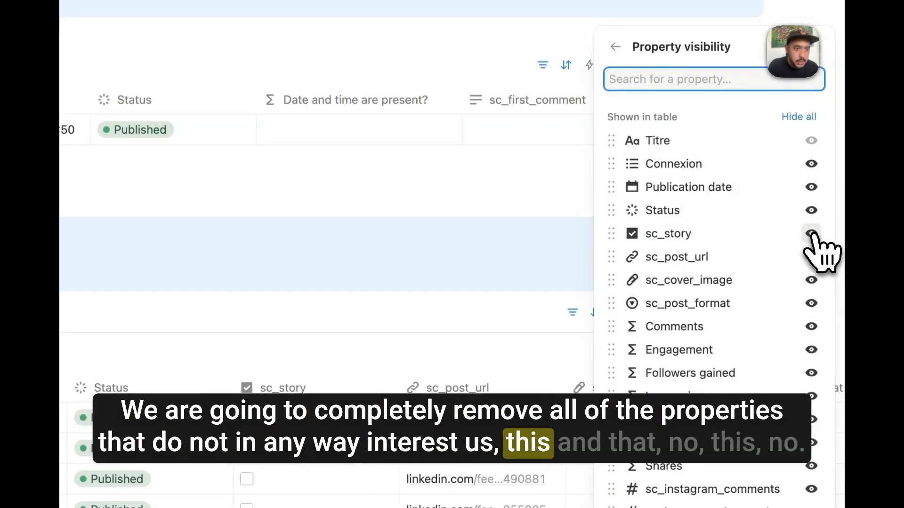
pyautogui.click(811, 234)
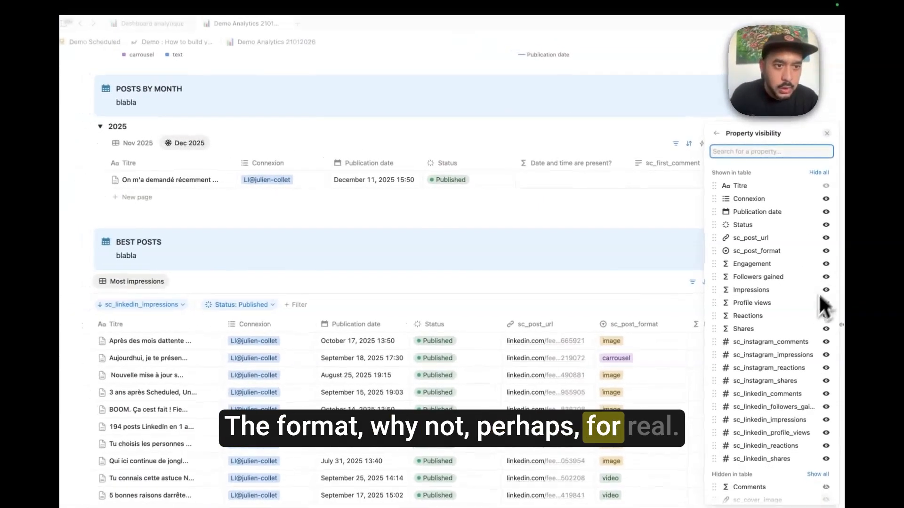
# Step: Show the Comments property above Engagement and hide Followers gained and Profile views in the Most impressions view
pyautogui.scroll(-1, 783, 377)
pyautogui.scroll(2, 790, 361)
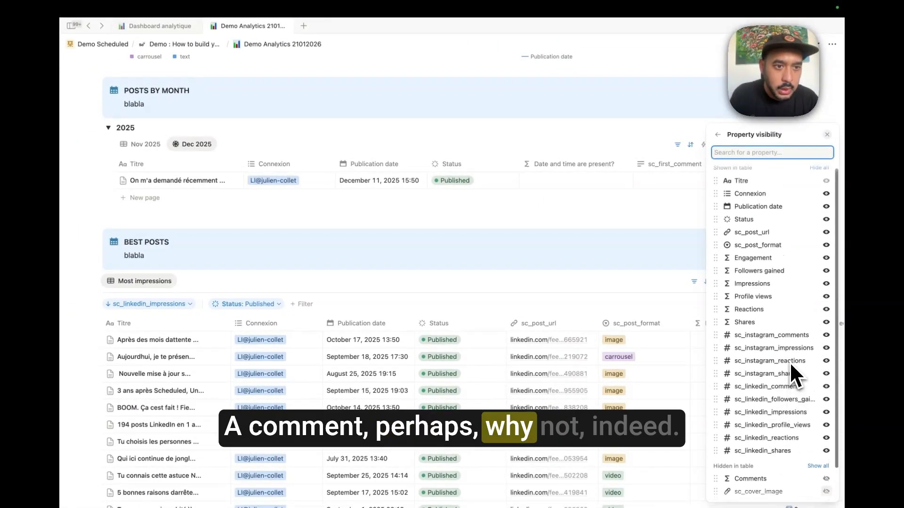
pyautogui.scroll(-2, 790, 363)
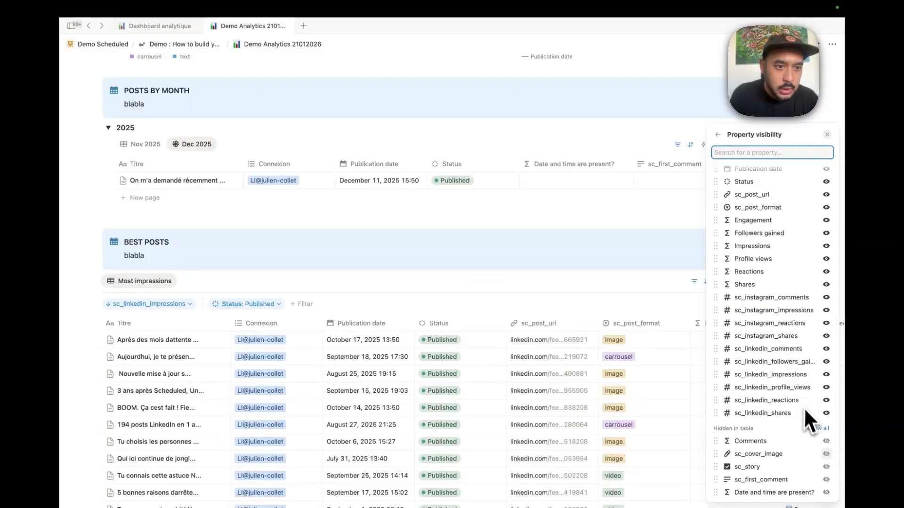
pyautogui.moveTo(715, 441); pyautogui.dragTo(716, 287)
pyautogui.moveTo(614, 179); pyautogui.dragTo(629, 134)
pyautogui.click(811, 173)
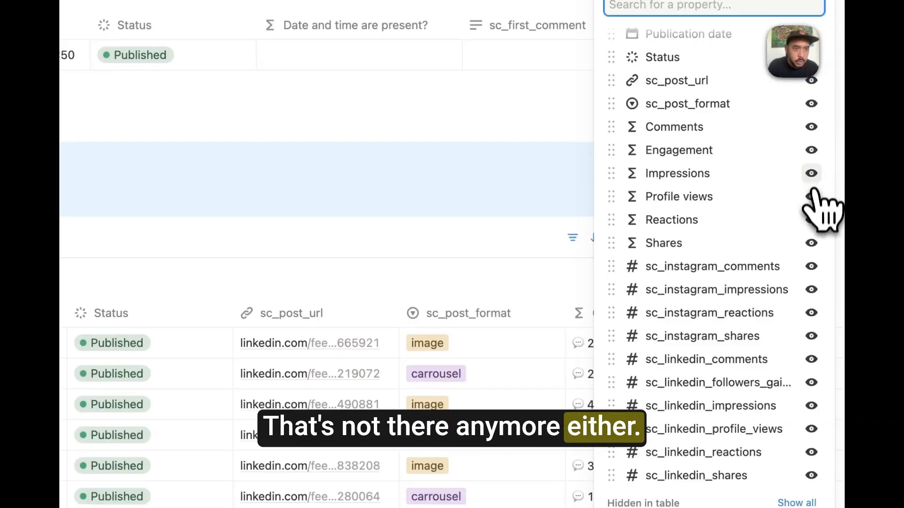
pyautogui.click(812, 197)
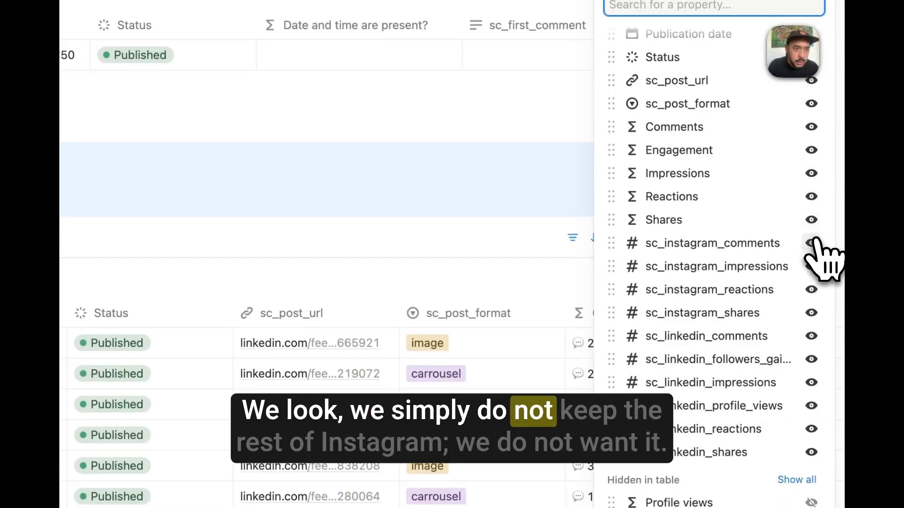
# Step: Hide all remaining sc_instagram and sc_linkedin metric properties in the Most impressions view
pyautogui.click(811, 243)
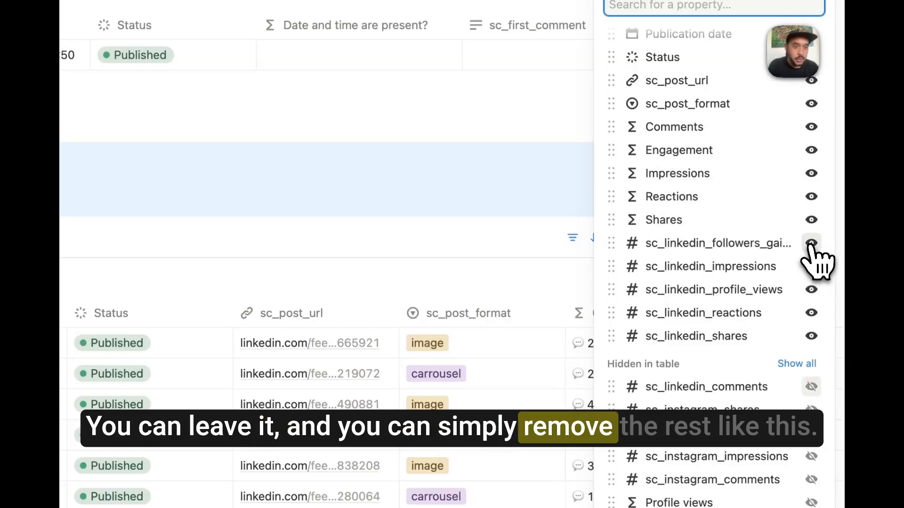
pyautogui.click(810, 244)
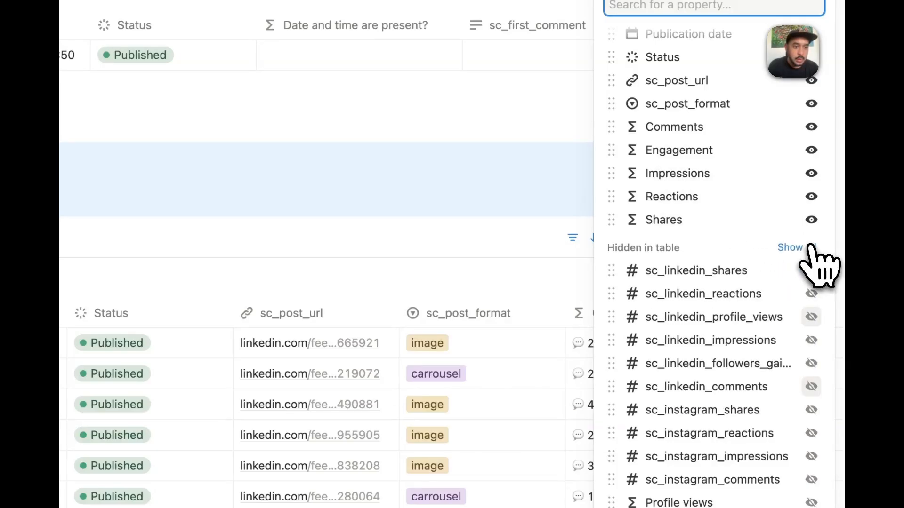
pyautogui.click(500, 294)
# Step: Examine the remaining columns and the full row list of the Most impressions table
pyautogui.hscroll(6, 605, 448)
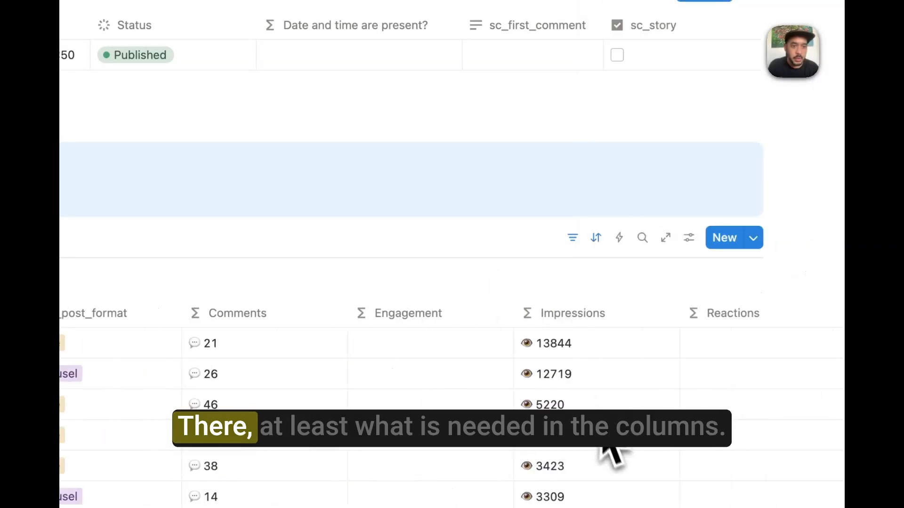
pyautogui.scroll(-10, 620, 459)
pyautogui.scroll(6, 612, 450)
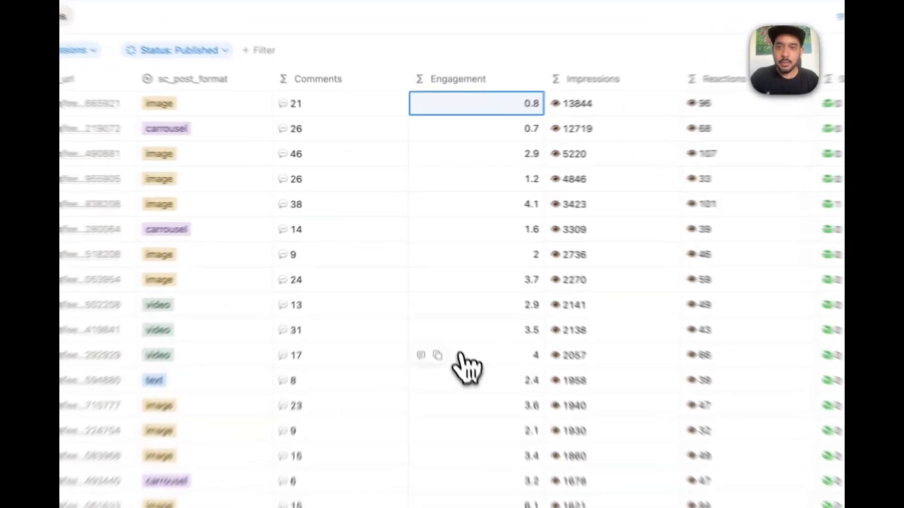
pyautogui.click(461, 356)
pyautogui.click(302, 58)
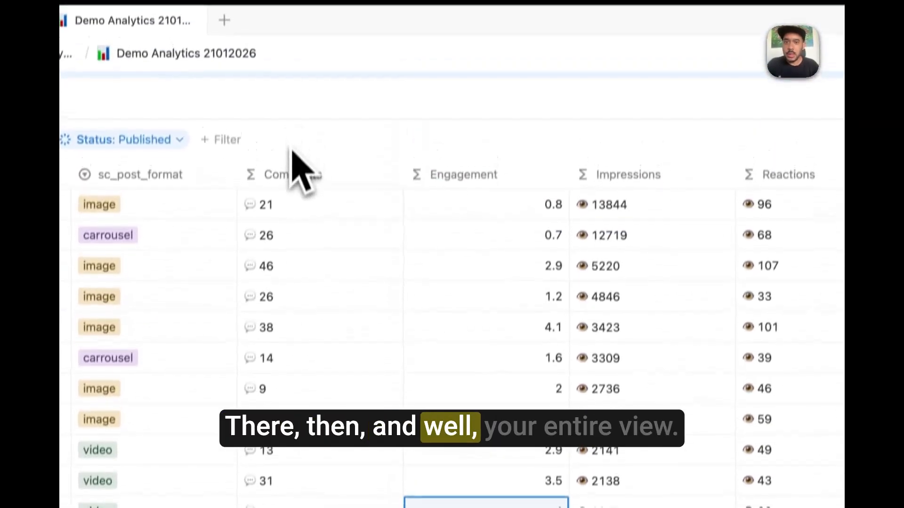
pyautogui.scroll(3, 291, 147)
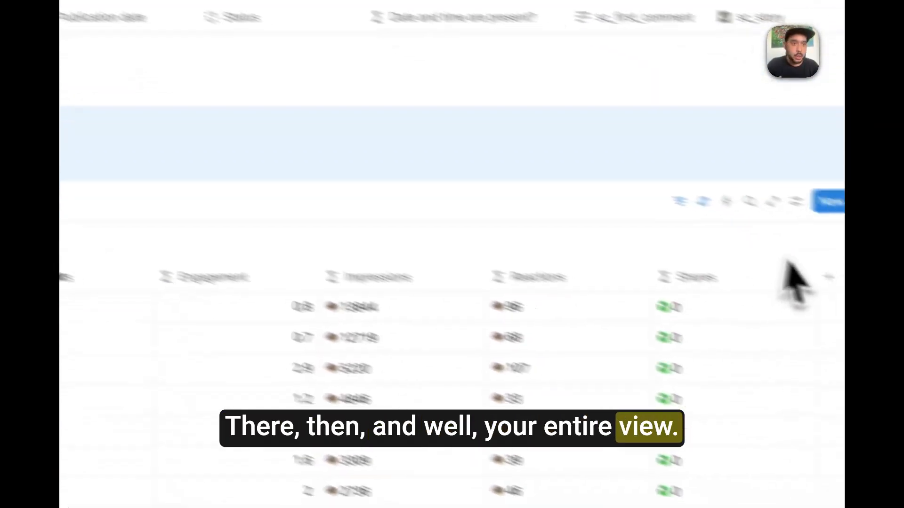
pyautogui.scroll(-10, 285, 308)
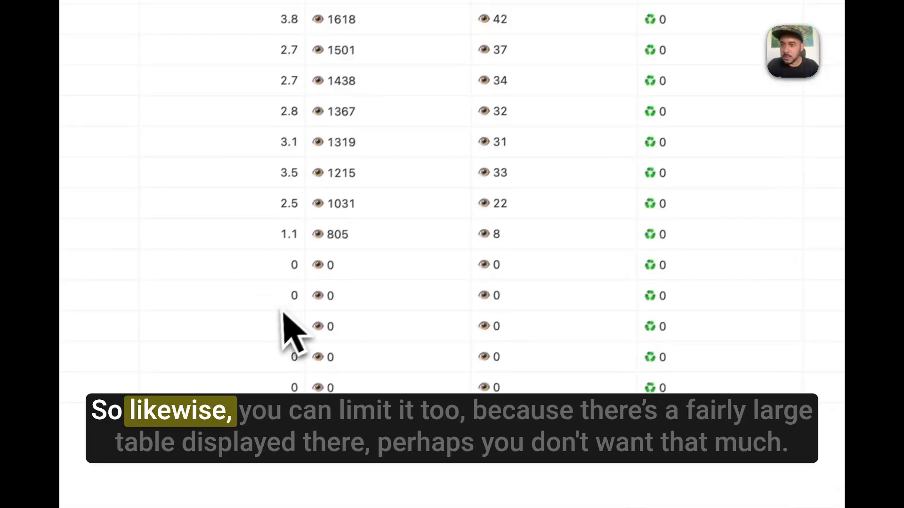
pyautogui.hscroll(-8, 291, 301)
pyautogui.scroll(10, 292, 300)
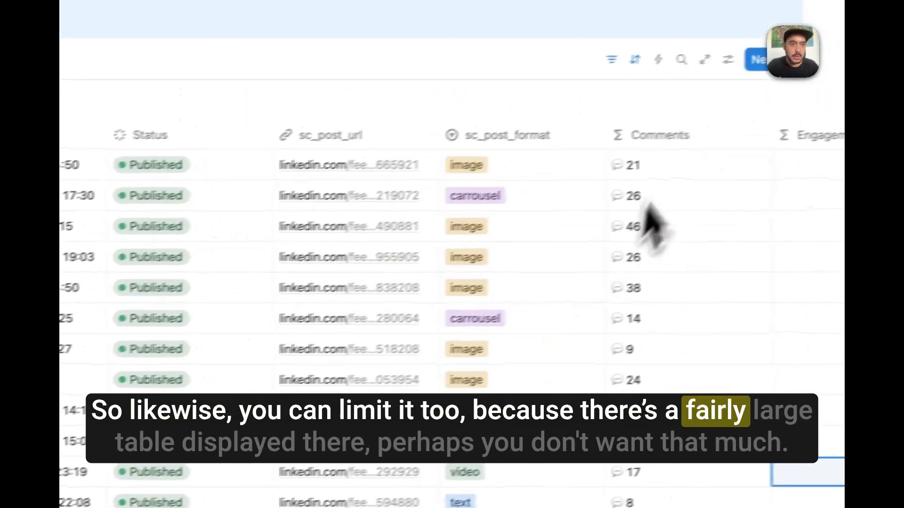
# Step: Set the load limit of the Most impressions view to 10
pyautogui.click(690, 76)
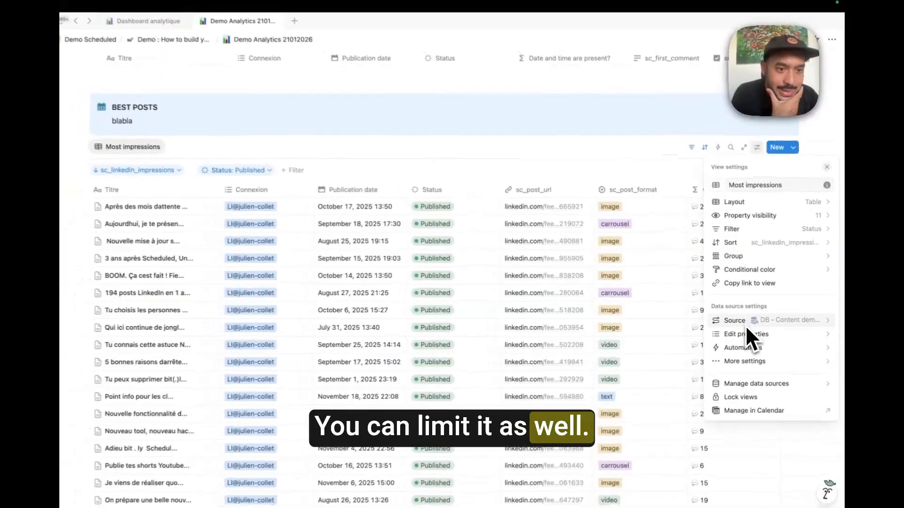
pyautogui.click(763, 202)
pyautogui.click(764, 346)
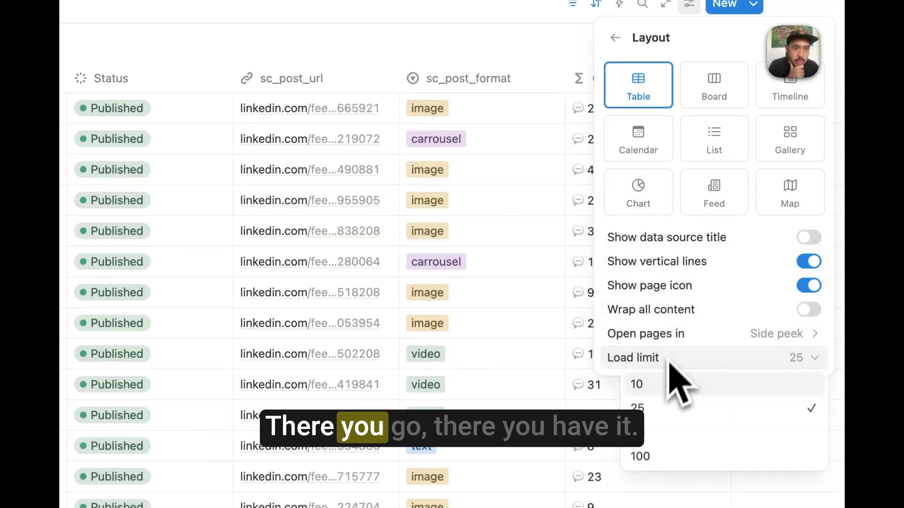
pyautogui.click(662, 394)
pyautogui.click(516, 466)
# Step: Review how the shortened Most impressions table fits below the BEST POSTS callout, including its option to load more rows
pyautogui.scroll(-1, 515, 458)
pyautogui.scroll(2, 673, 137)
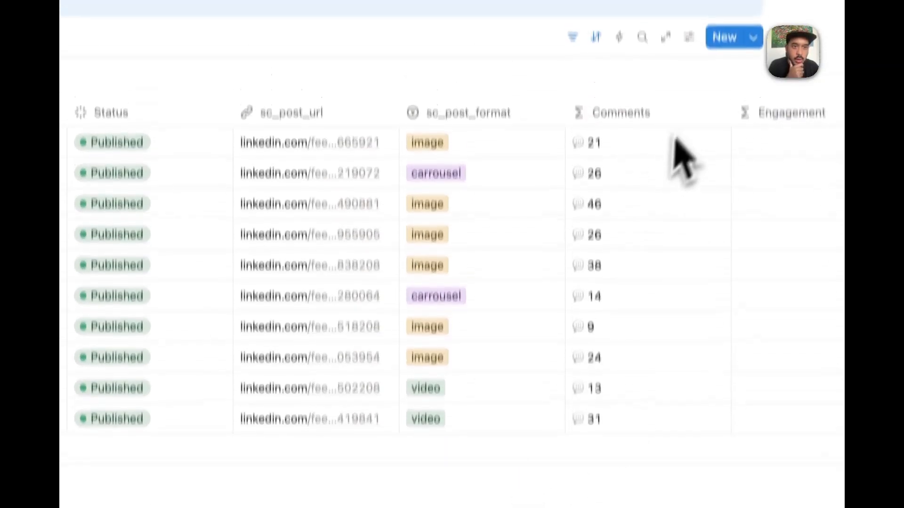
pyautogui.scroll(-1, 348, 344)
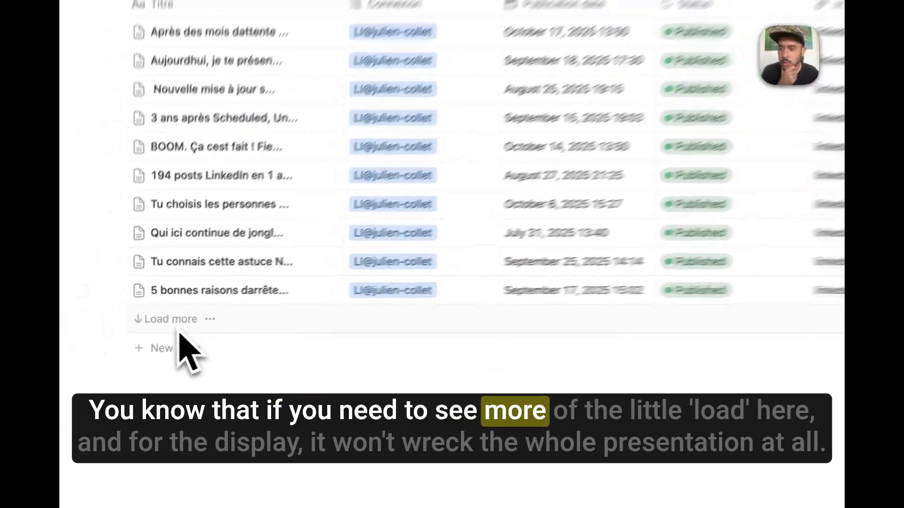
pyautogui.scroll(3, 378, 301)
pyautogui.scroll(-2, 371, 267)
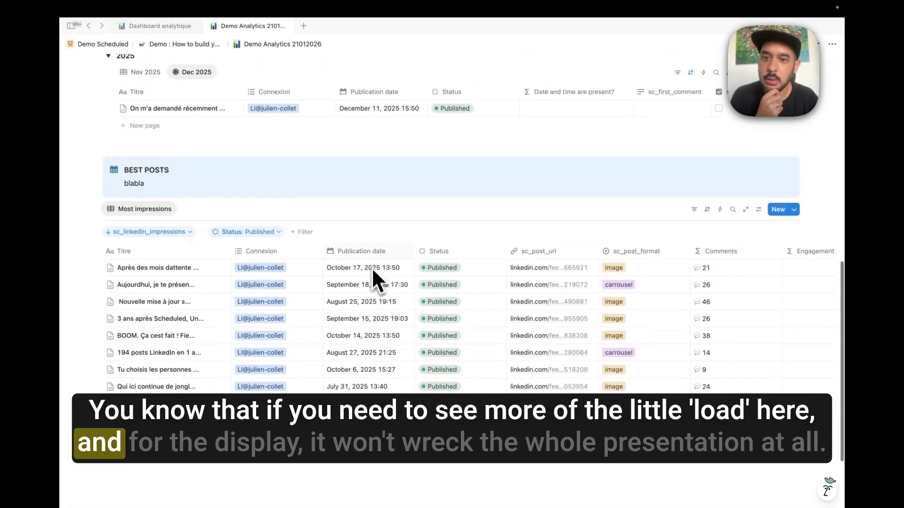
pyautogui.scroll(3, 371, 260)
pyautogui.scroll(-3, 371, 260)
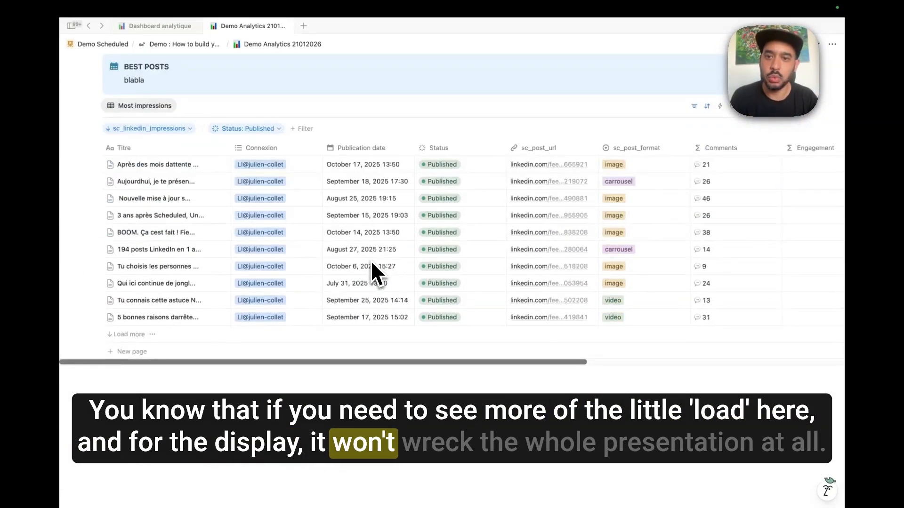
pyautogui.scroll(2, 371, 260)
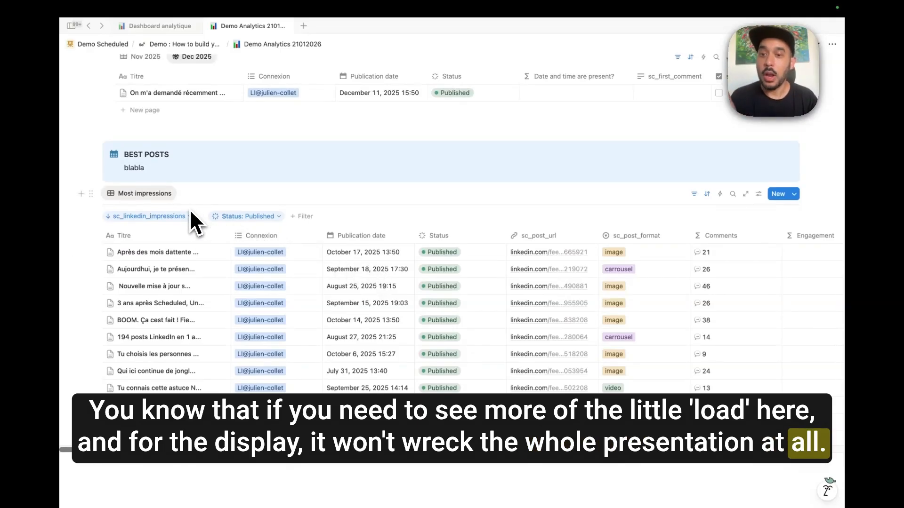
# Step: Add a second table view to the BEST POSTS section from the suggested content demo data source and name it Most reactions
pyautogui.click(185, 194)
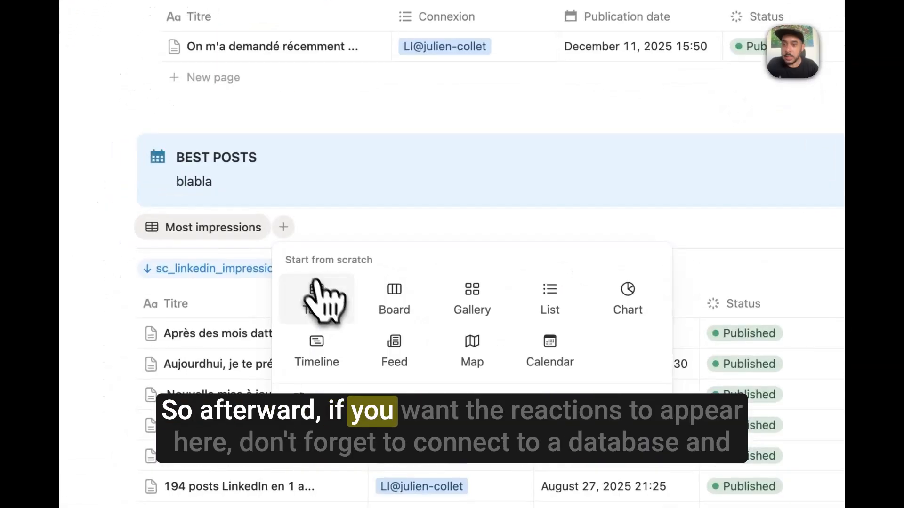
pyautogui.click(325, 308)
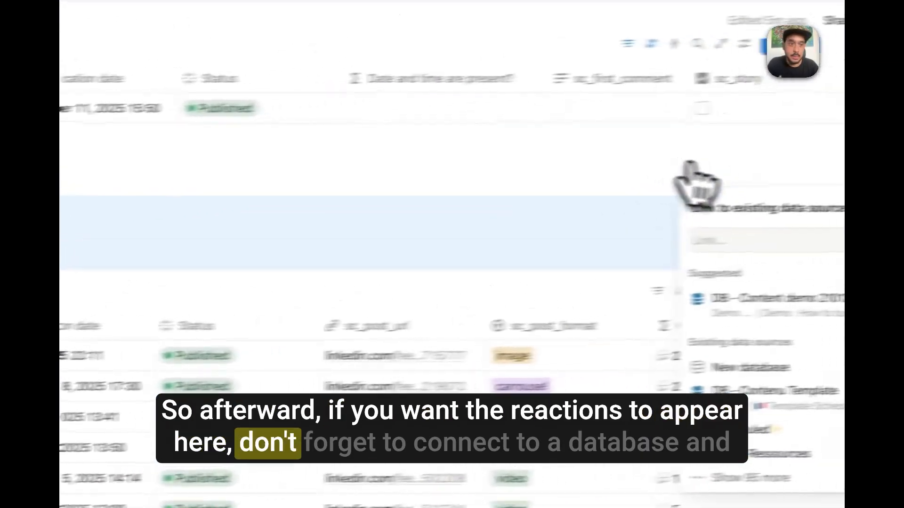
pyautogui.click(631, 303)
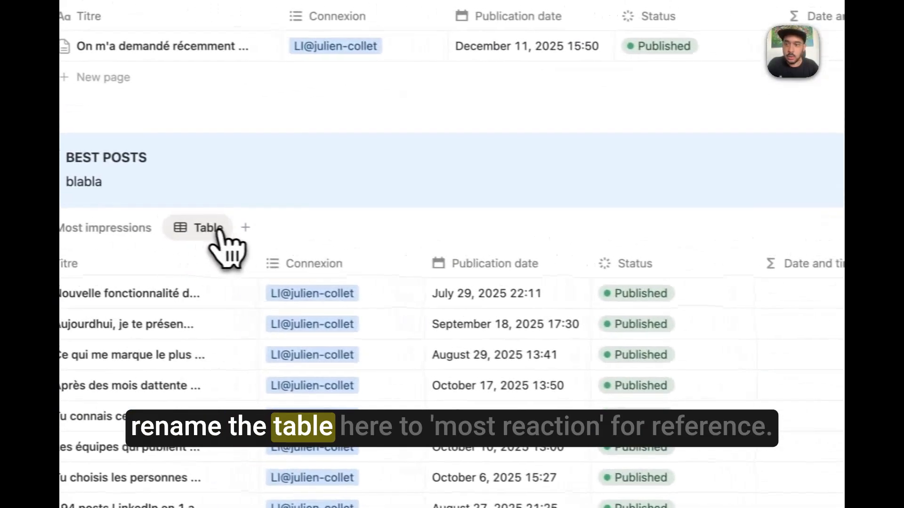
pyautogui.click(217, 229)
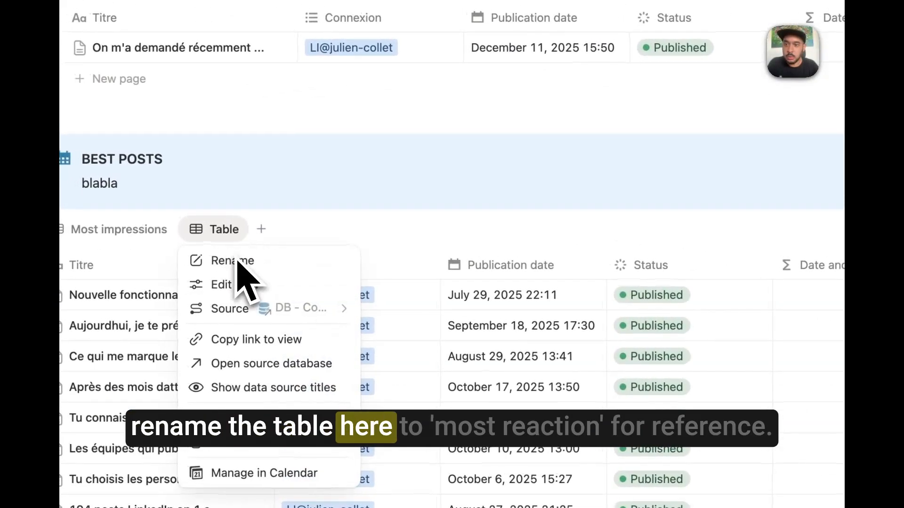
pyautogui.click(235, 259)
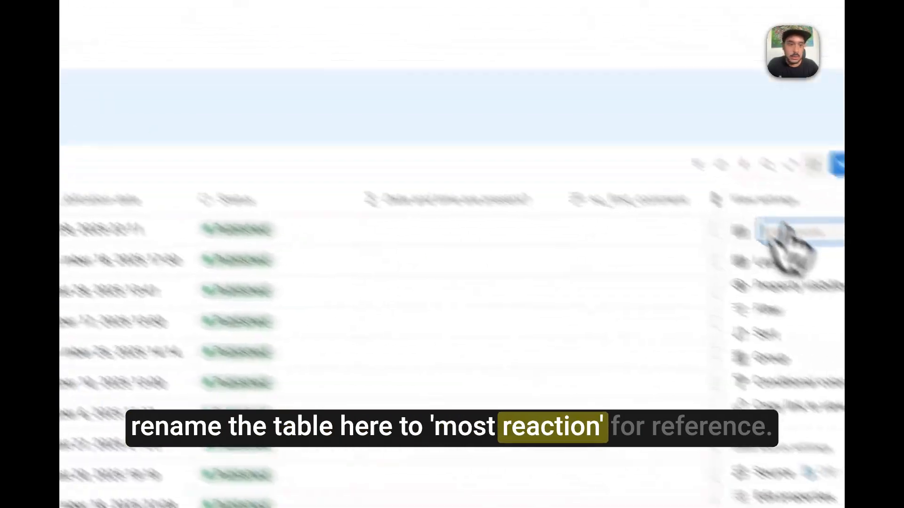
pyautogui.write('Most reactions')
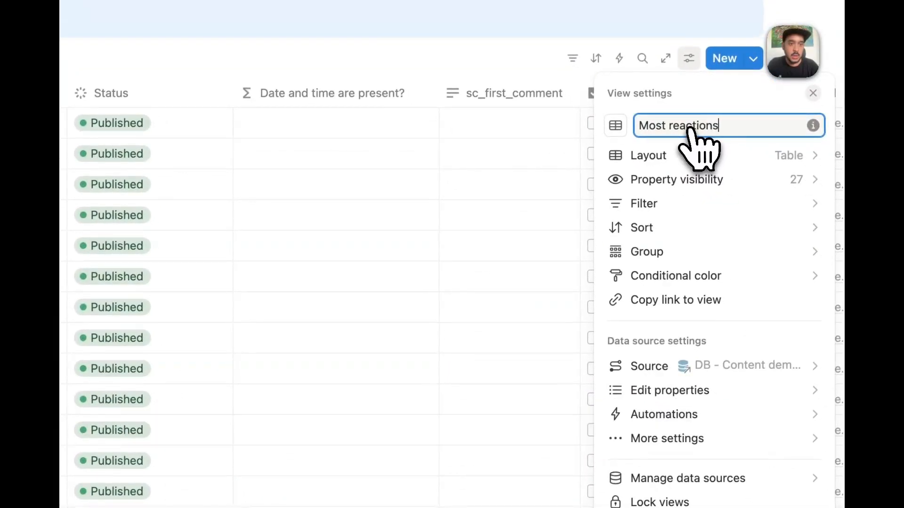
# Step: Set the load limit of the Most reactions view to 10
pyautogui.click(692, 156)
pyautogui.click(752, 414)
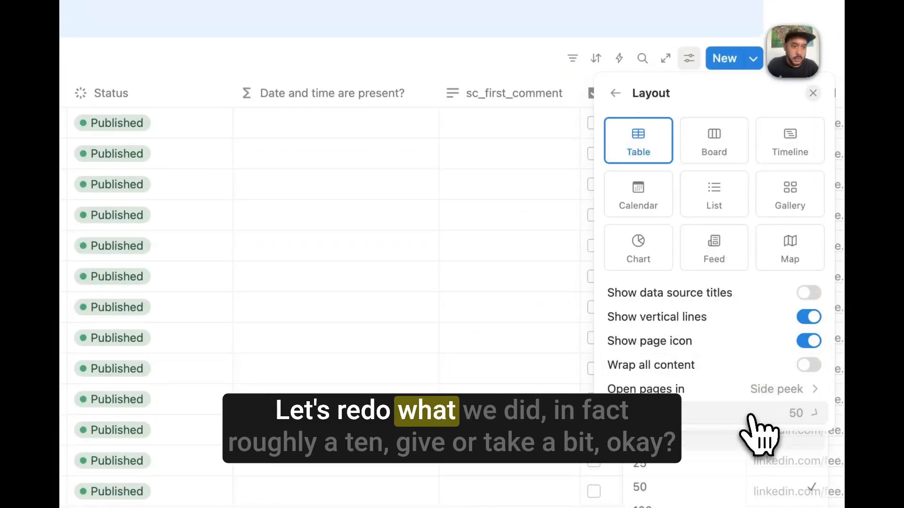
pyautogui.click(687, 438)
pyautogui.click(617, 95)
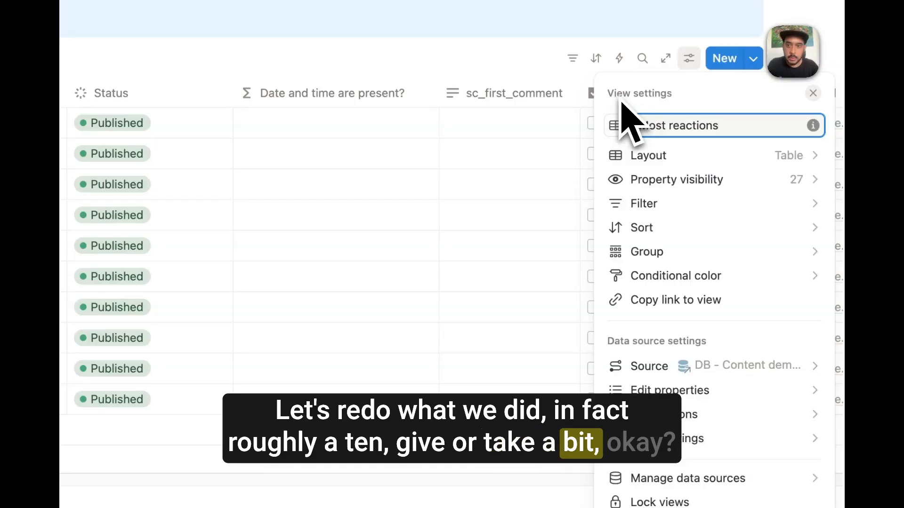
pyautogui.click(692, 186)
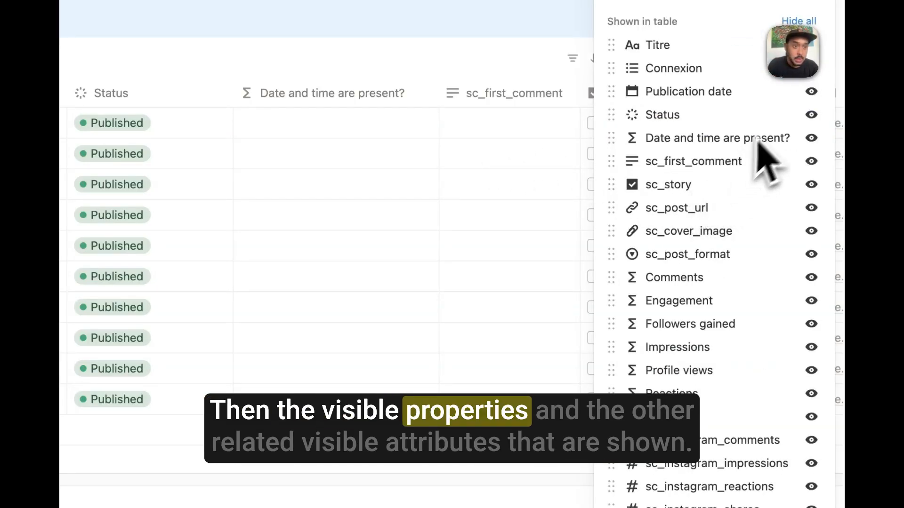
pyautogui.click(408, 55)
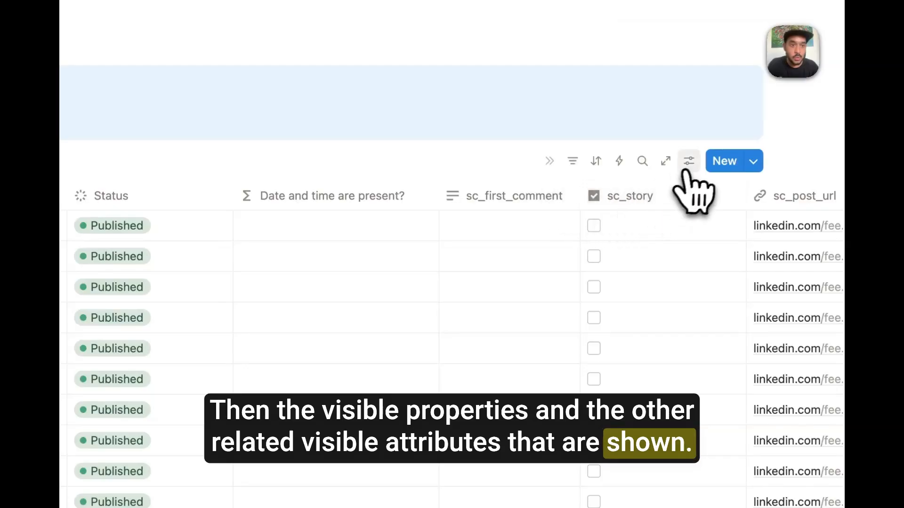
pyautogui.click(689, 162)
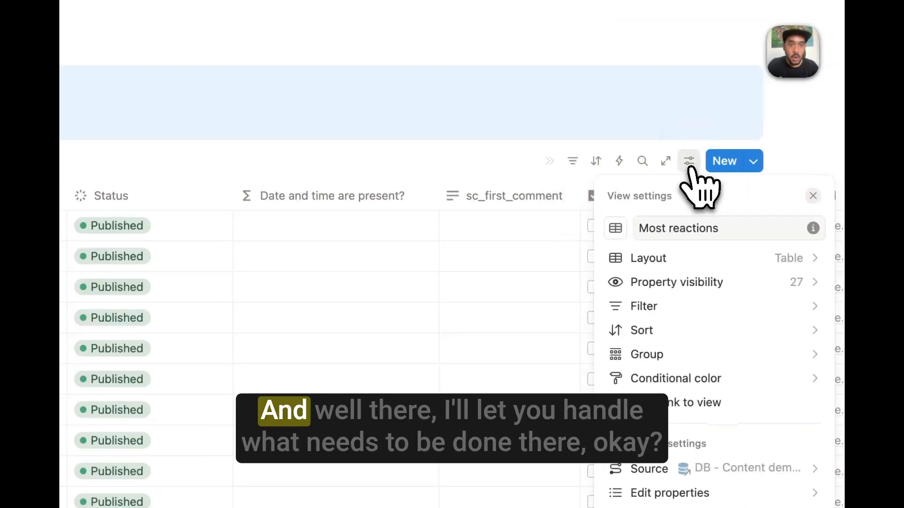
pyautogui.click(578, 163)
# Step: Filter the Most reactions view to posts whose Status is Published and save the filter for everyone
pyautogui.click(579, 164)
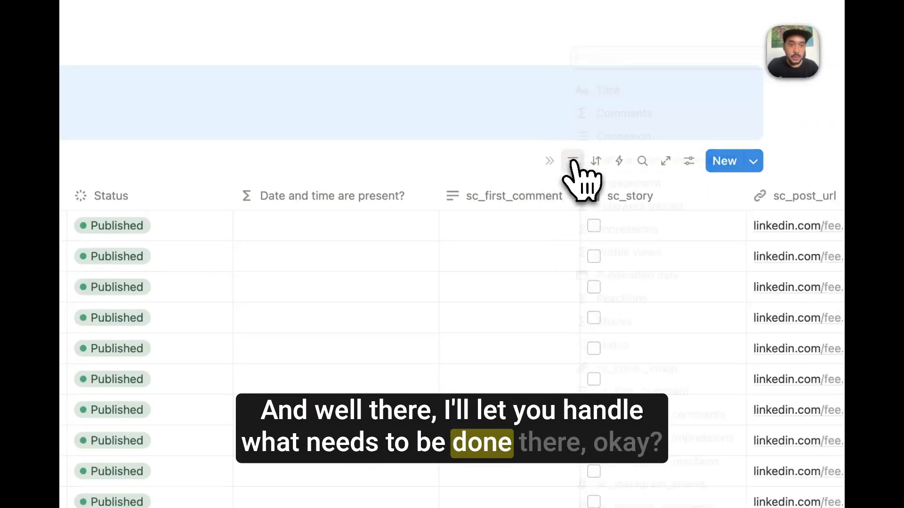
pyautogui.click(626, 357)
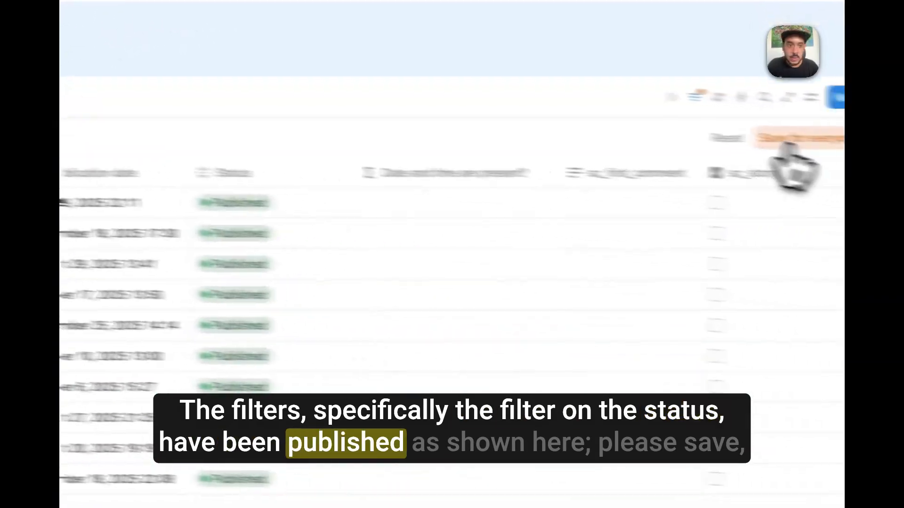
# Step: Sort the Most reactions view by sc_linkedin_reactions in descending order and save the sort for everyone
pyautogui.click(694, 97)
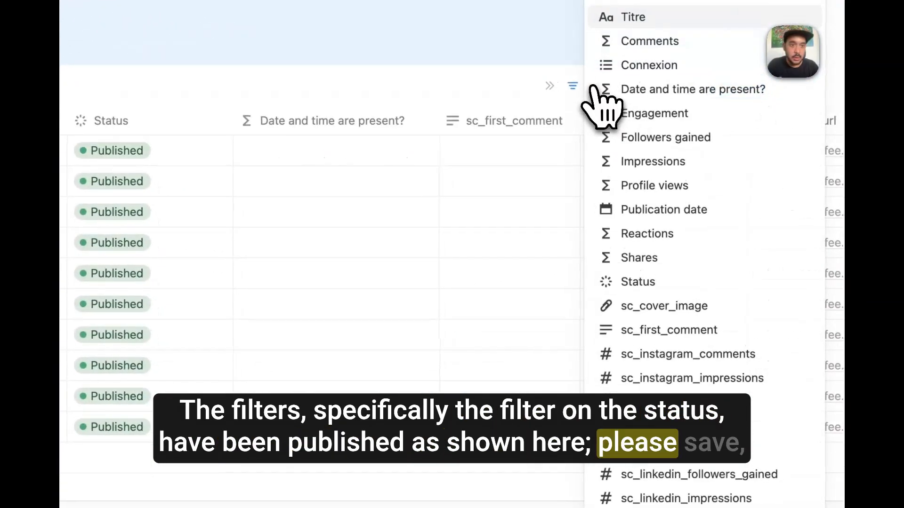
pyautogui.scroll(-1, 687, 261)
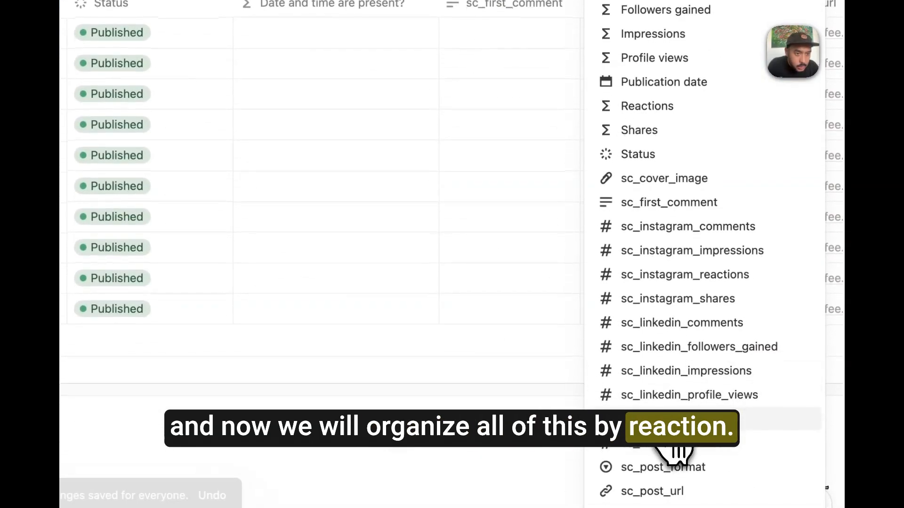
pyautogui.click(672, 450)
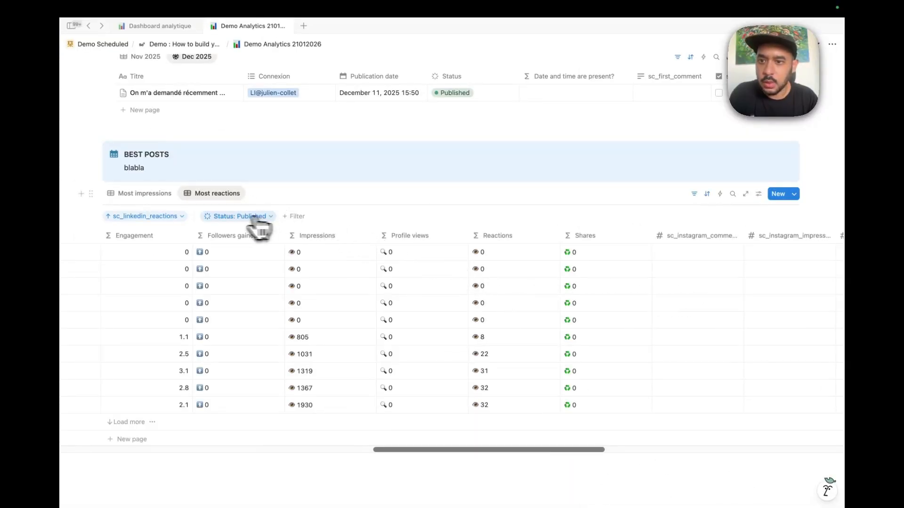
pyautogui.click(175, 216)
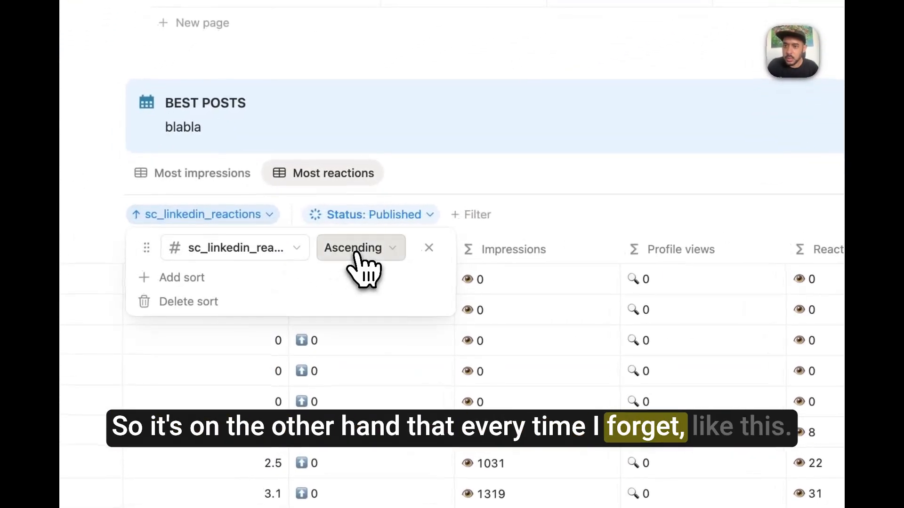
pyautogui.click(357, 250)
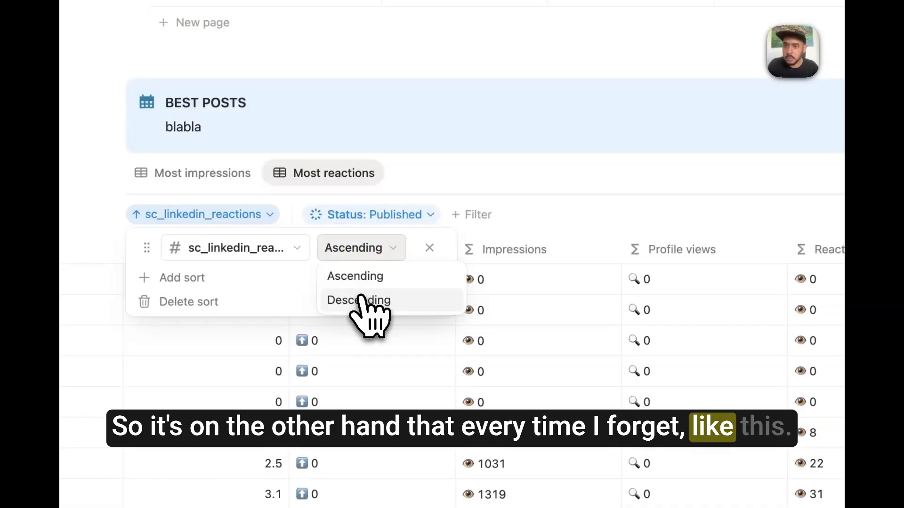
pyautogui.click(365, 301)
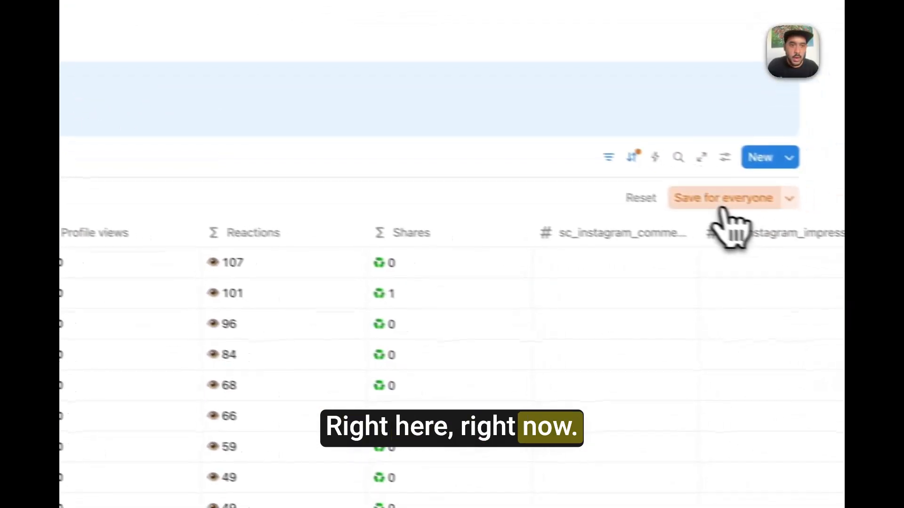
pyautogui.click(722, 200)
# Step: Switch BEST POSTS to the Most impressions view and review the dashboard from the ranked tables up to the FOLLOW YOUR PROGRESS charts
pyautogui.hscroll(-15, 587, 402)
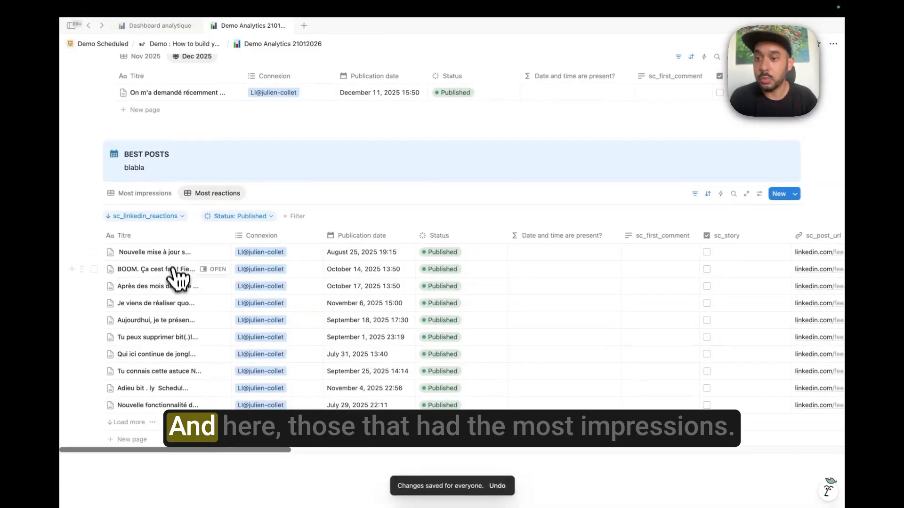
pyautogui.click(221, 181)
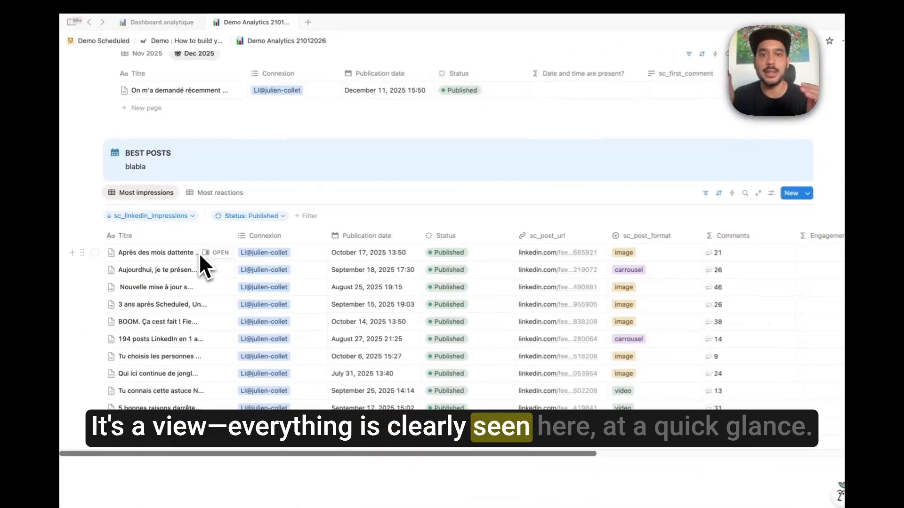
pyautogui.scroll(10, 196, 257)
pyautogui.scroll(-8, 197, 256)
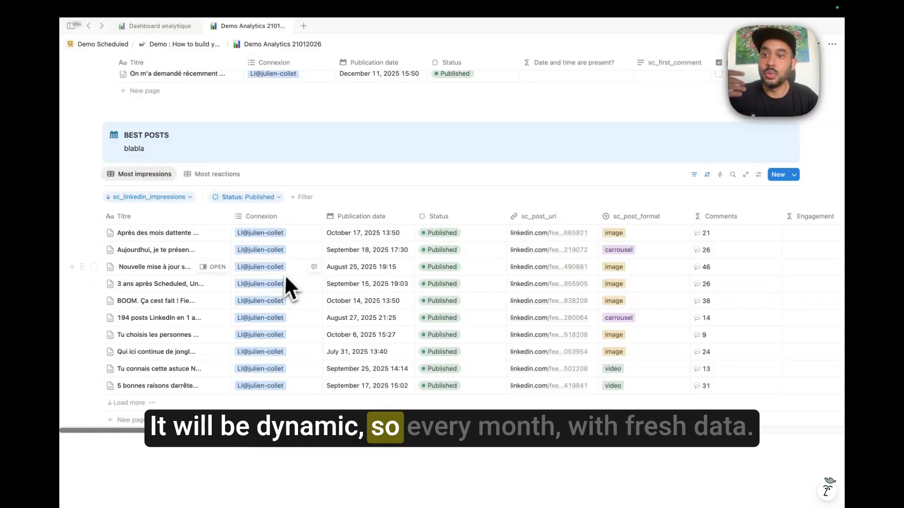
pyautogui.scroll(2, 285, 272)
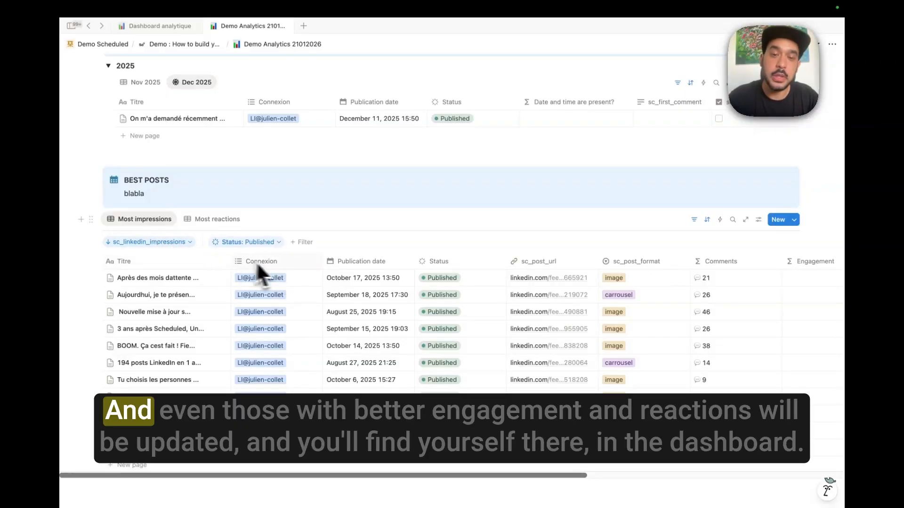
pyautogui.scroll(10, 374, 287)
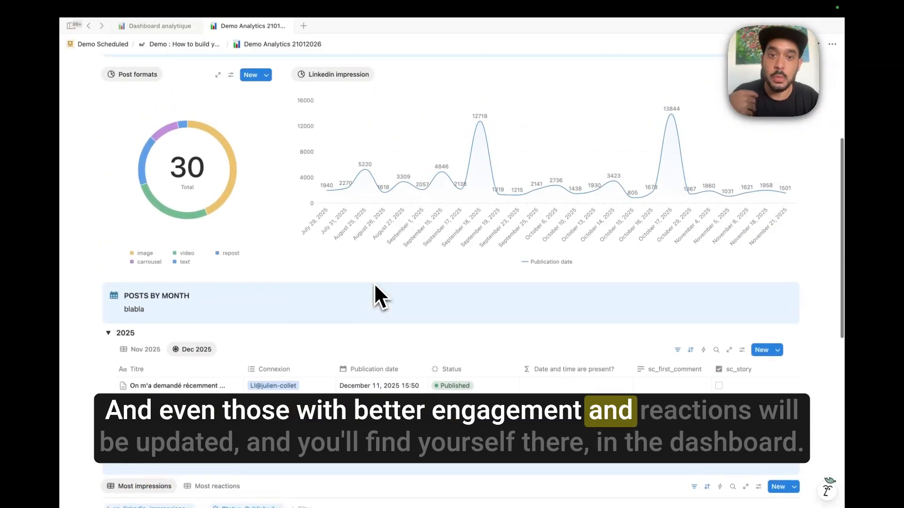
pyautogui.scroll(-14, 375, 286)
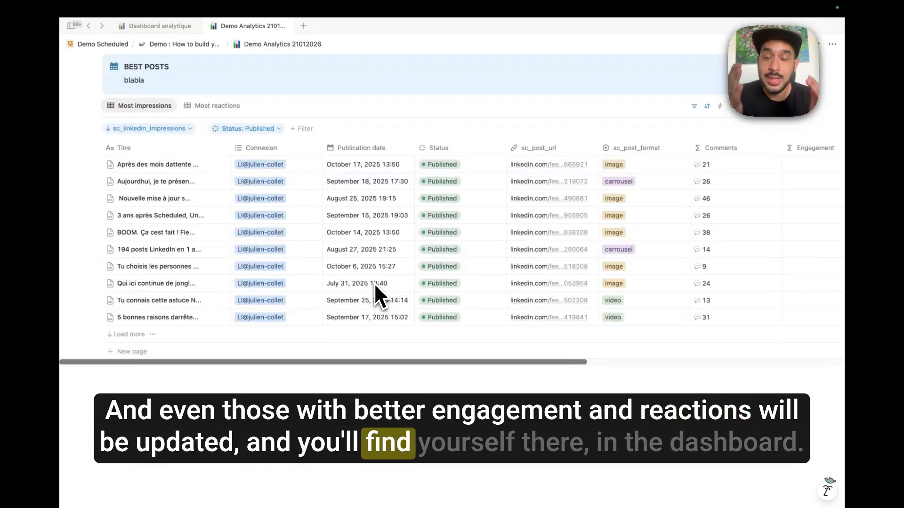
pyautogui.scroll(8, 374, 282)
pyautogui.scroll(-8, 371, 281)
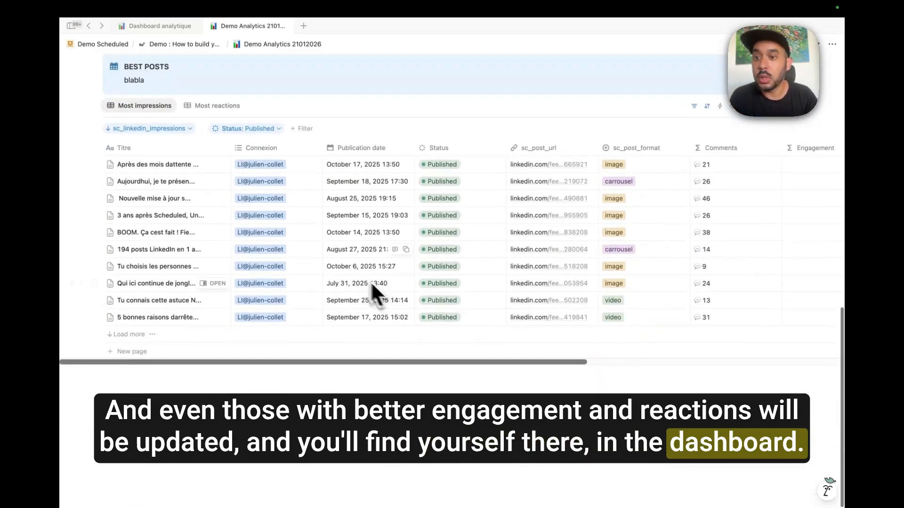
pyautogui.scroll(6, 141, 186)
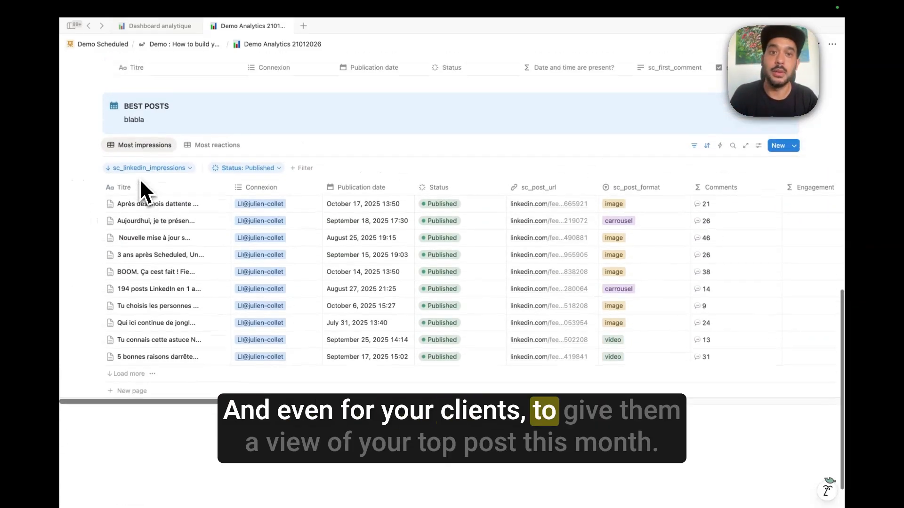
pyautogui.scroll(2, 139, 178)
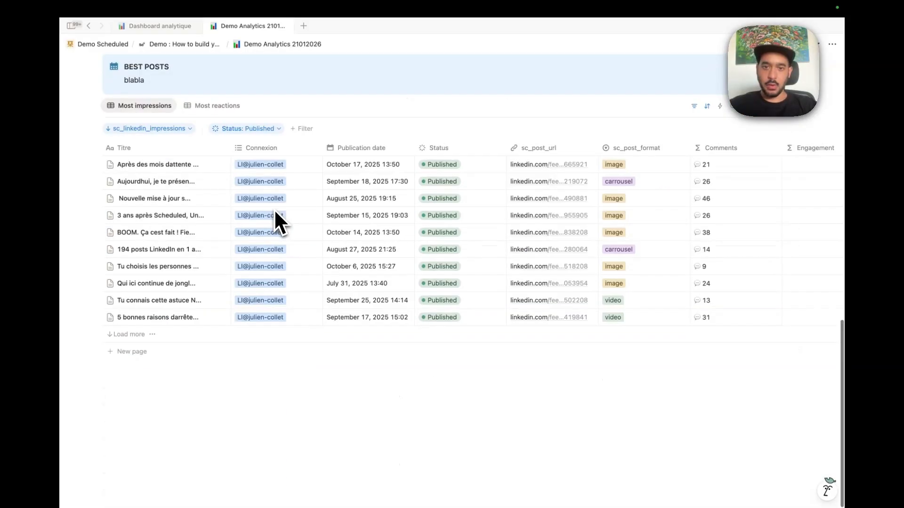
pyautogui.scroll(10, 274, 209)
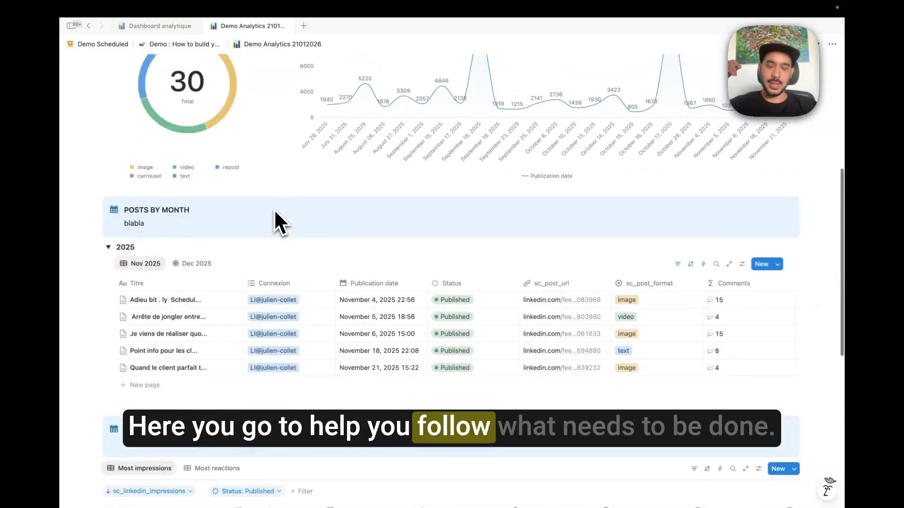
pyautogui.scroll(9, 416, 267)
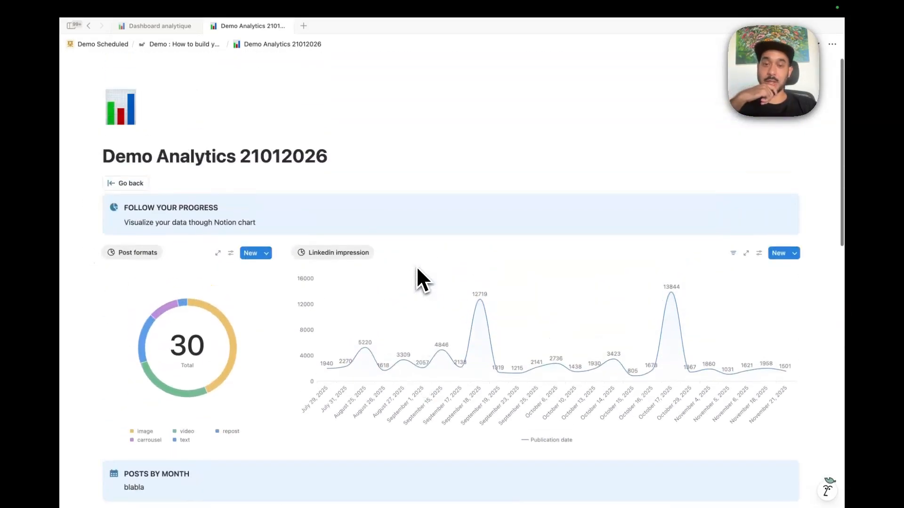